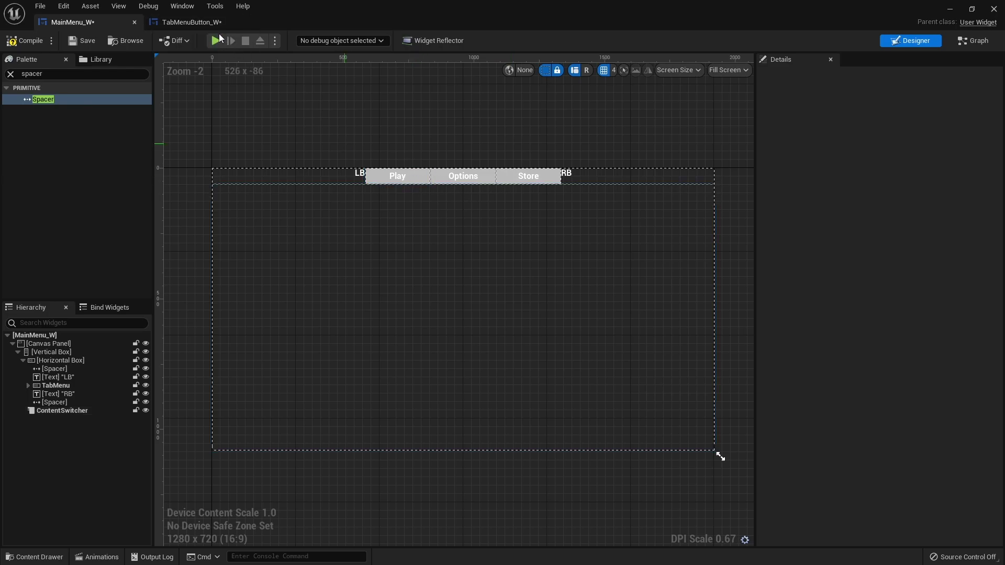
- In the TabMenuButton_W designer, wrap the ButtonText text block inside TabButton with an Overlay
{"action": "left_click", "coordinate": [206, 25]}
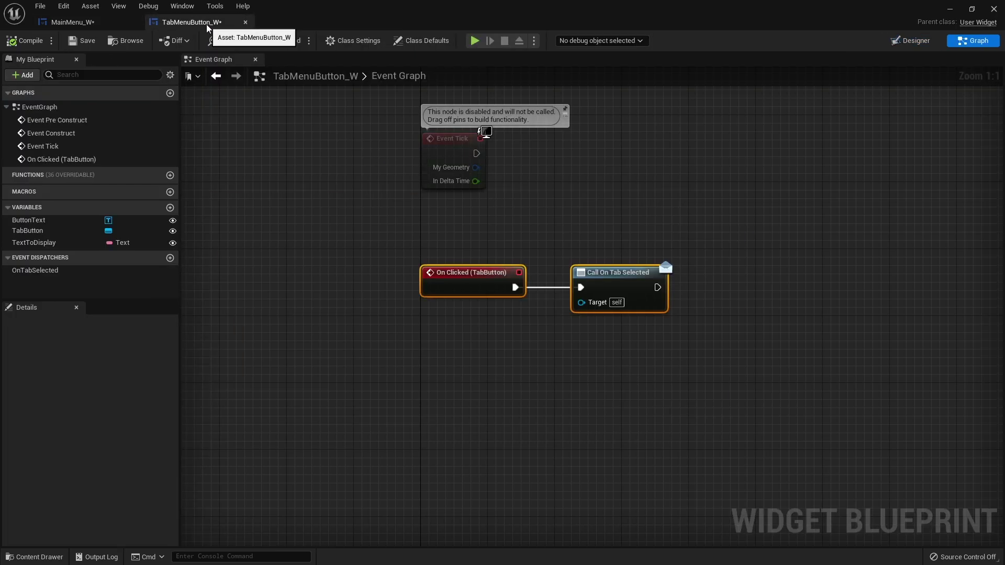
{"action": "left_click", "coordinate": [913, 40]}
{"action": "scroll", "coordinate": [414, 242], "scroll_direction": "up", "scroll_amount": 3}
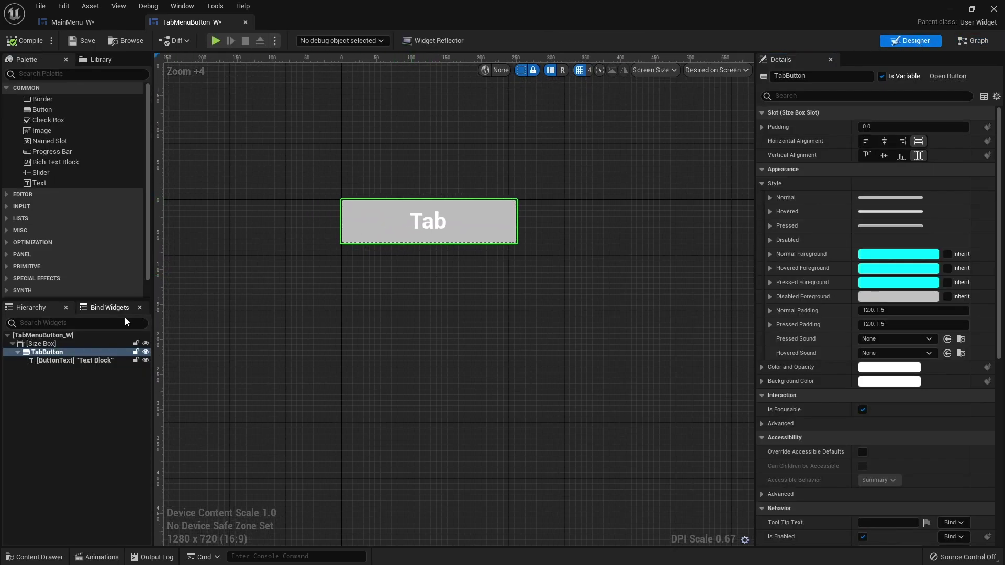
{"action": "left_click", "coordinate": [54, 360]}
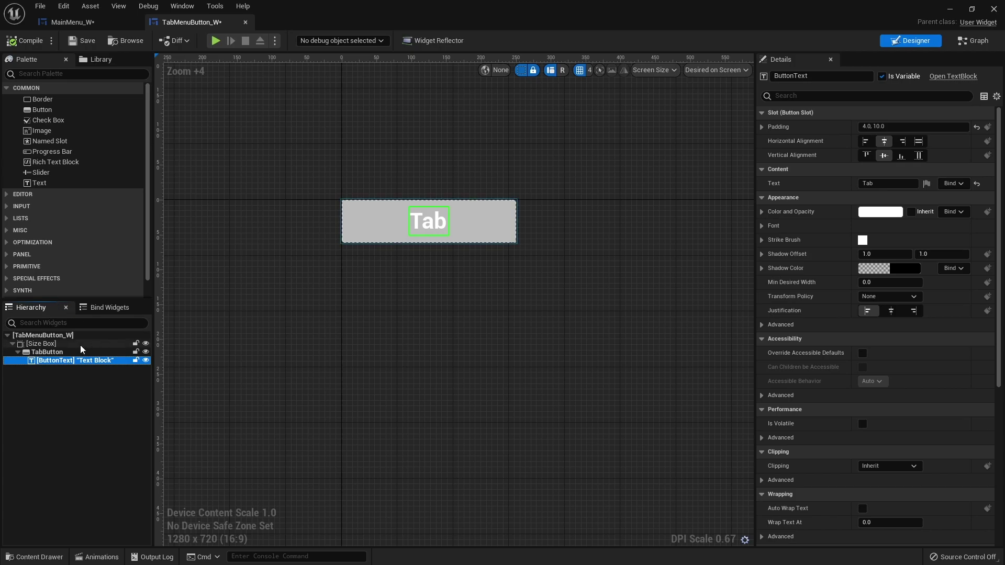
{"action": "right_click", "coordinate": [76, 362]}
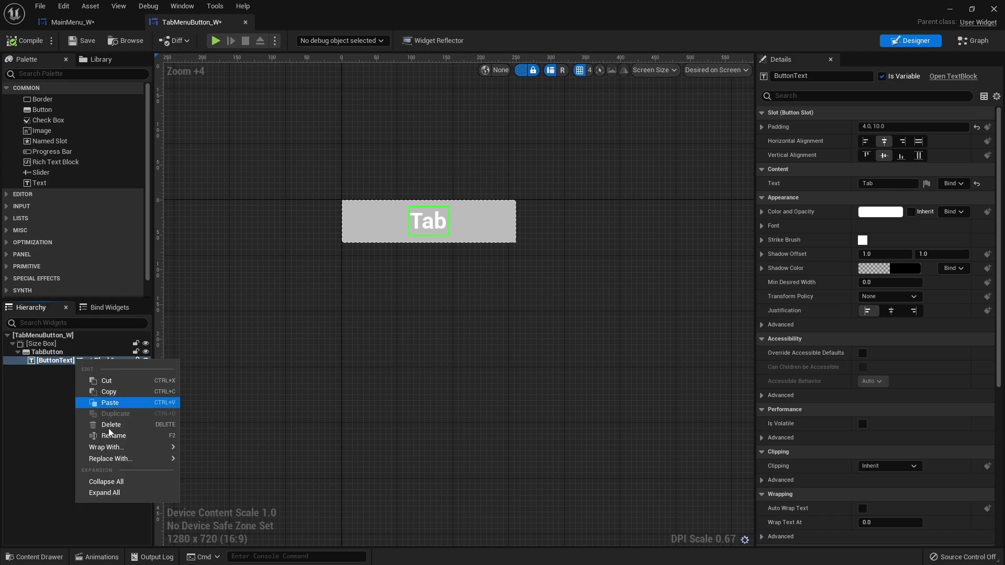
{"action": "mouse_move", "coordinate": [126, 448]}
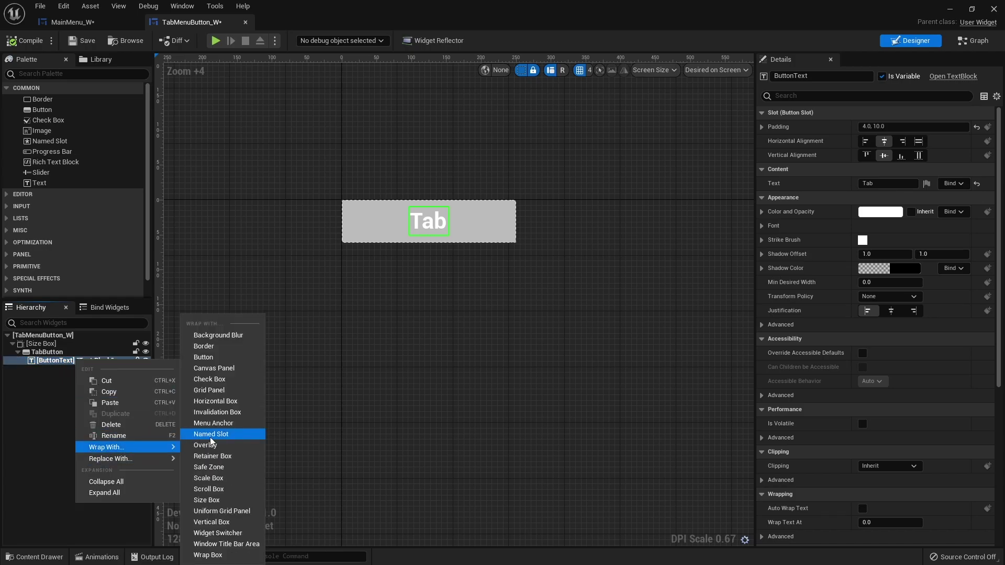
{"action": "left_click", "coordinate": [222, 448]}
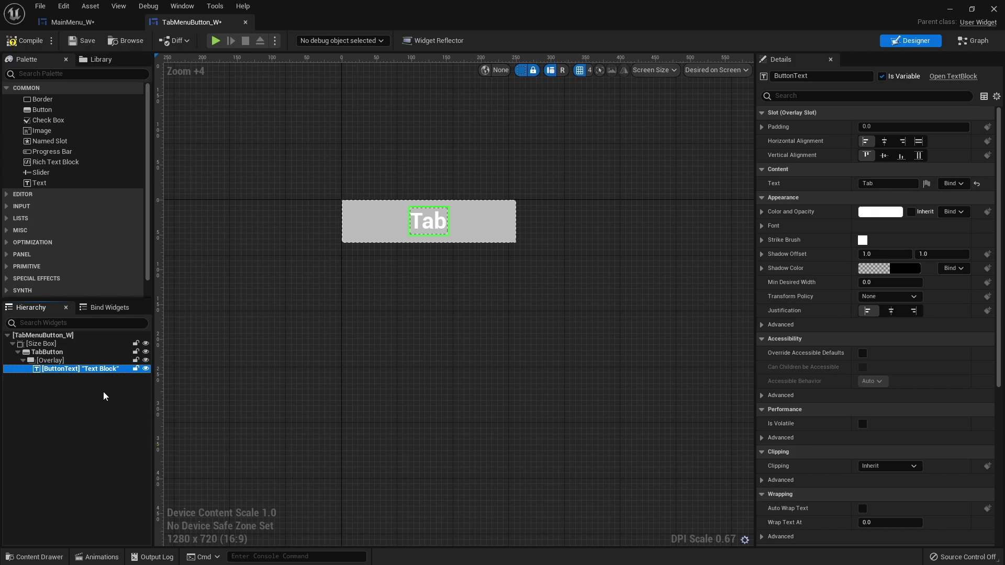
- Set the Overlay's slot to fill horizontally and vertically inside TabButton, with padding 0
{"action": "left_click", "coordinate": [46, 361]}
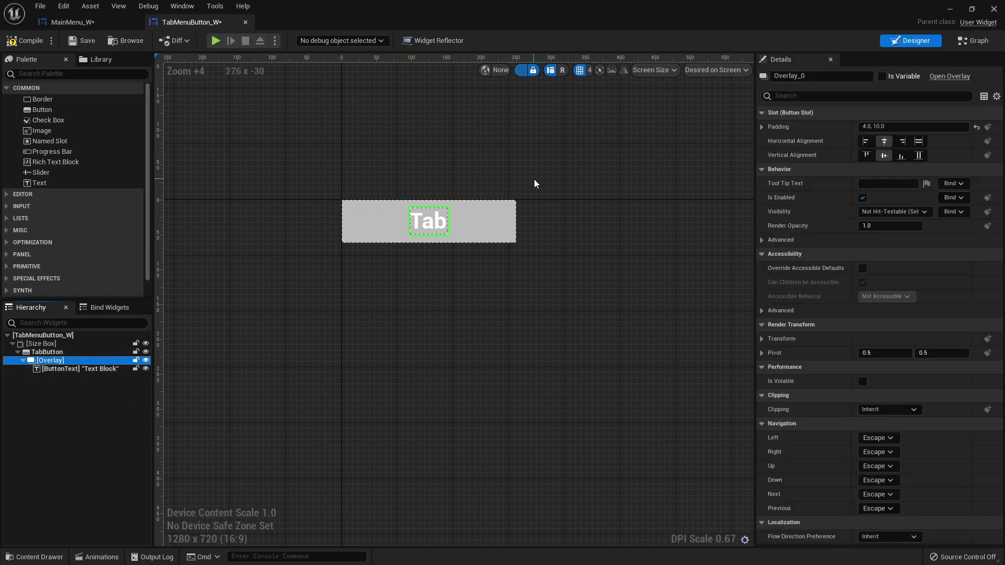
{"action": "left_click", "coordinate": [919, 140]}
{"action": "left_click", "coordinate": [919, 156]}
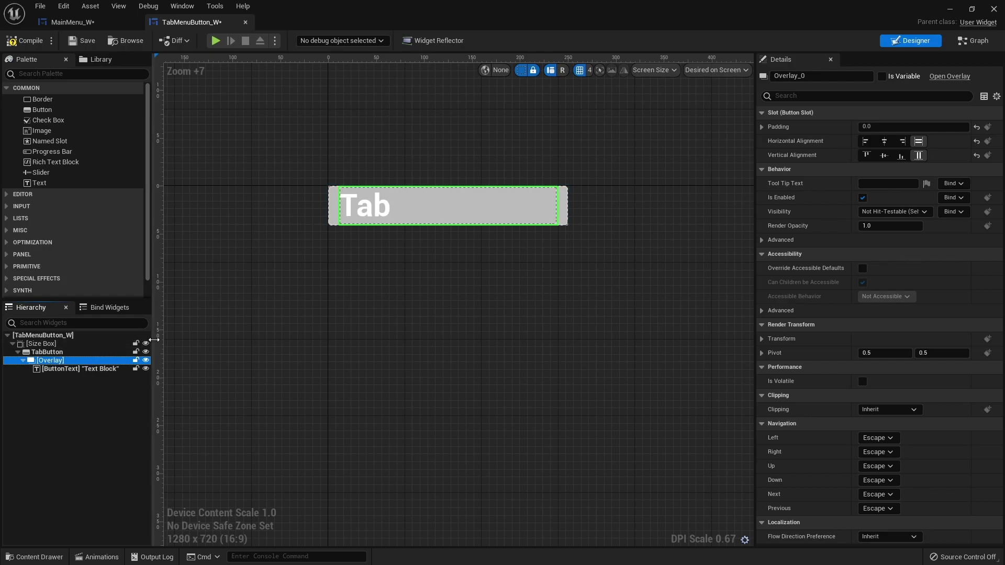
- Set TabButton's normal and pressed style padding to 0 and compile the widget
{"action": "left_click", "coordinate": [60, 353]}
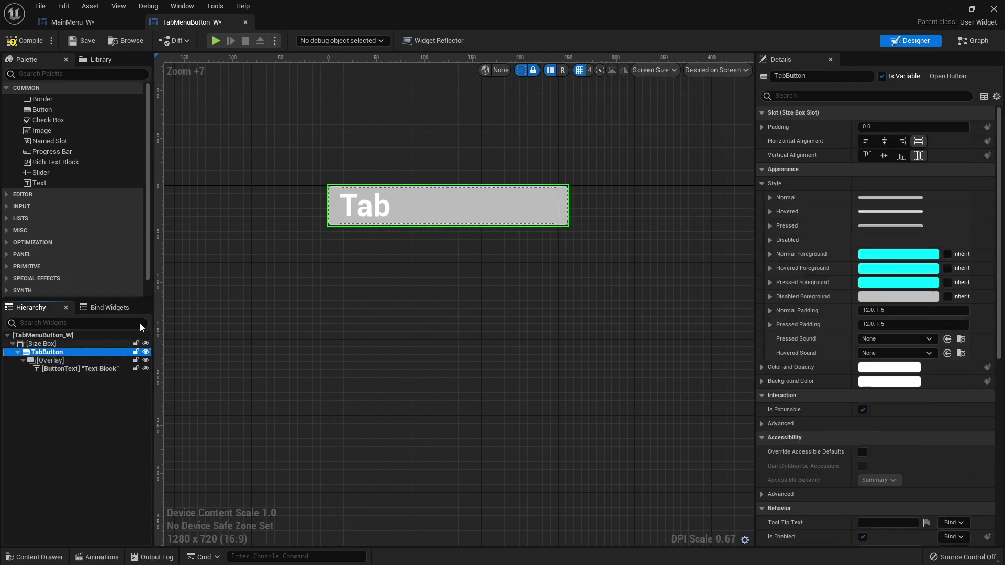
{"action": "left_click", "coordinate": [884, 310]}
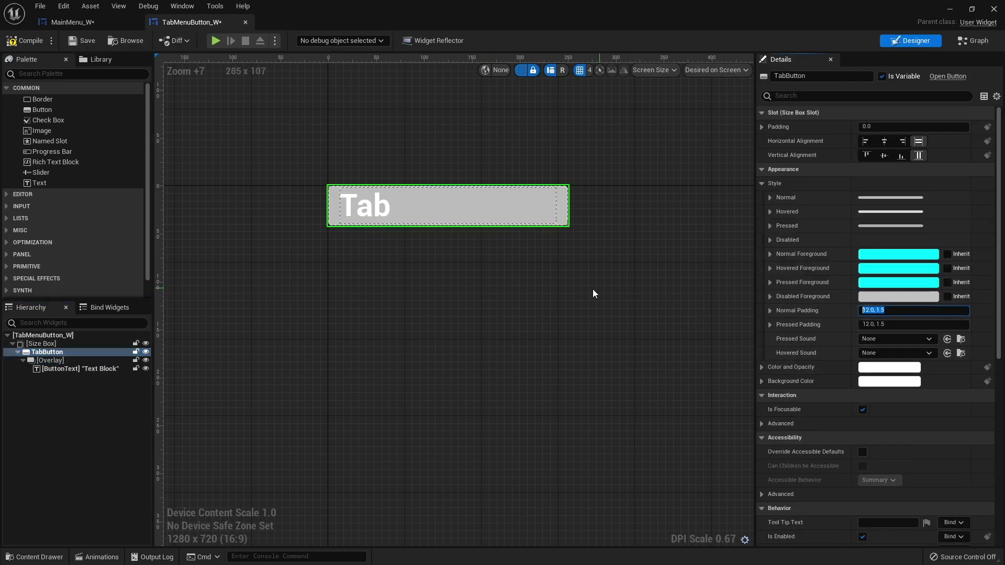
{"action": "key", "text": "Tab"}
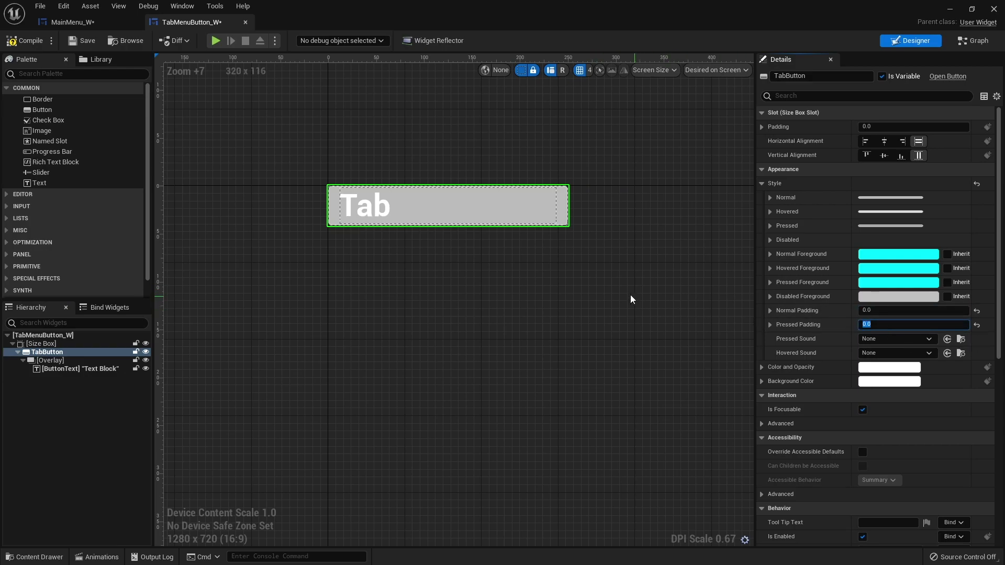
{"action": "left_click", "coordinate": [24, 41]}
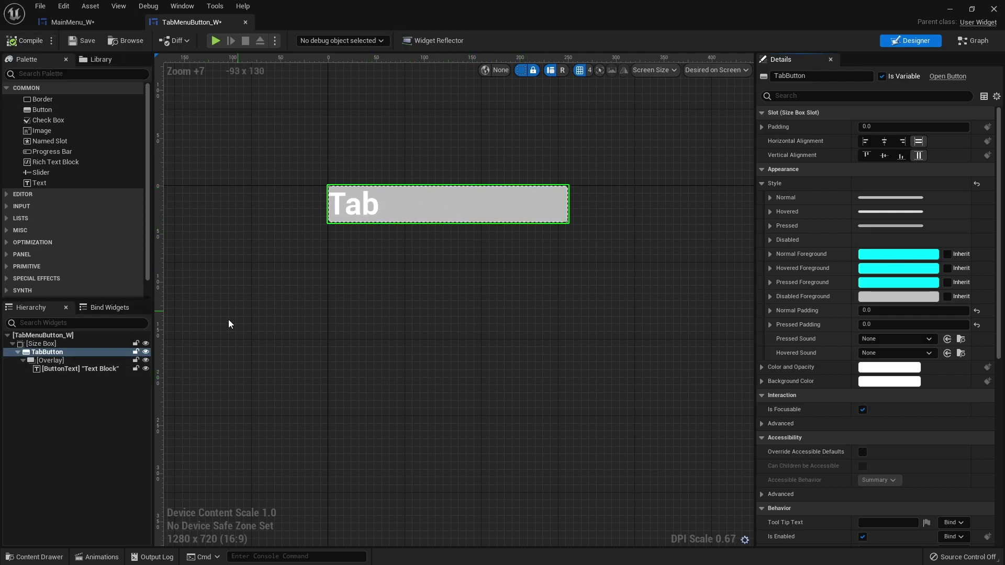
- Center the ButtonText text block horizontally in the Overlay
{"action": "left_click", "coordinate": [71, 369]}
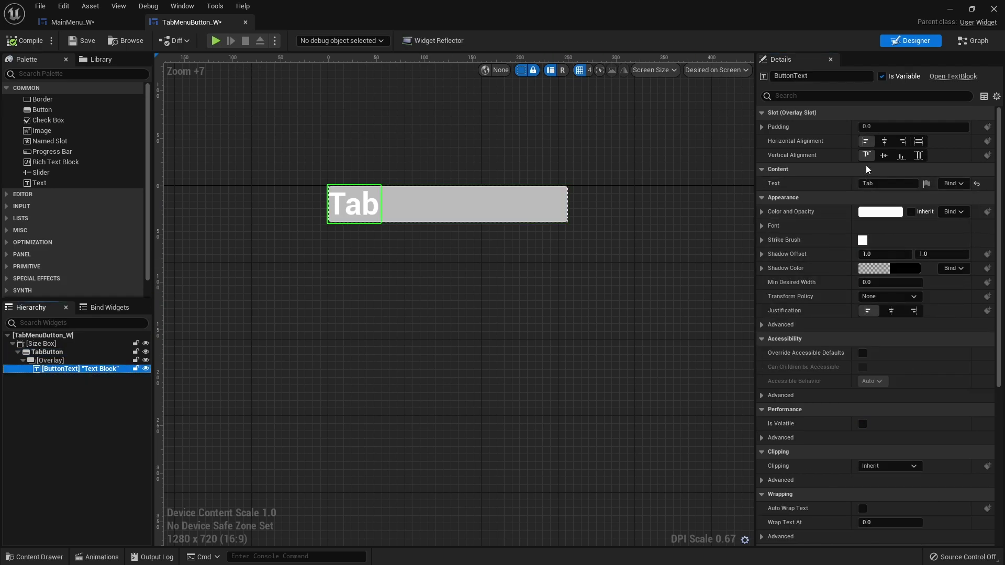
{"action": "left_click", "coordinate": [884, 141]}
{"action": "left_click", "coordinate": [563, 259]}
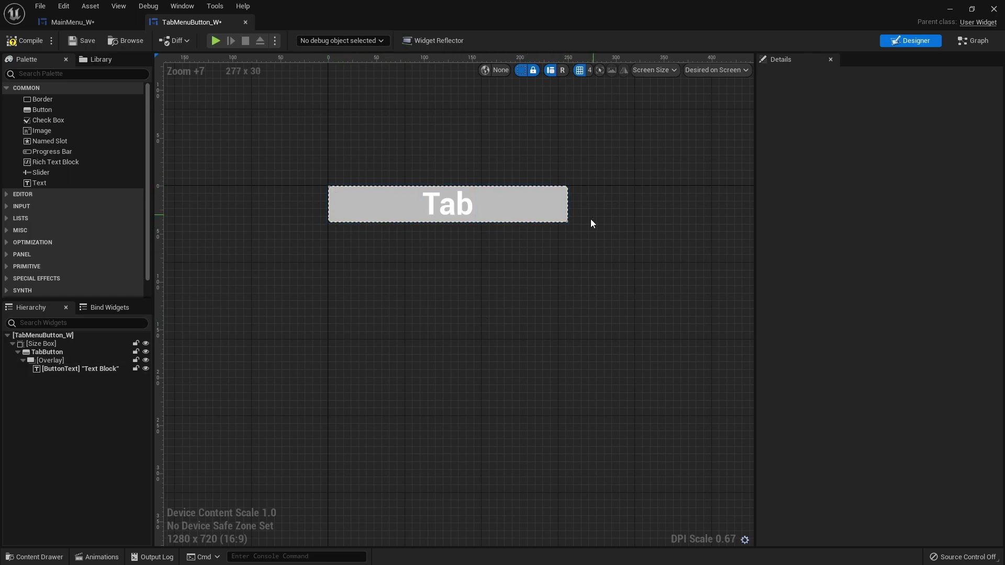
- Add a Border to the Overlay, aligned to the bottom and filling it horizontally, as an underline
{"action": "left_click", "coordinate": [49, 99]}
{"action": "left_click_drag", "start_coordinate": [49, 100], "coordinate": [58, 365]}
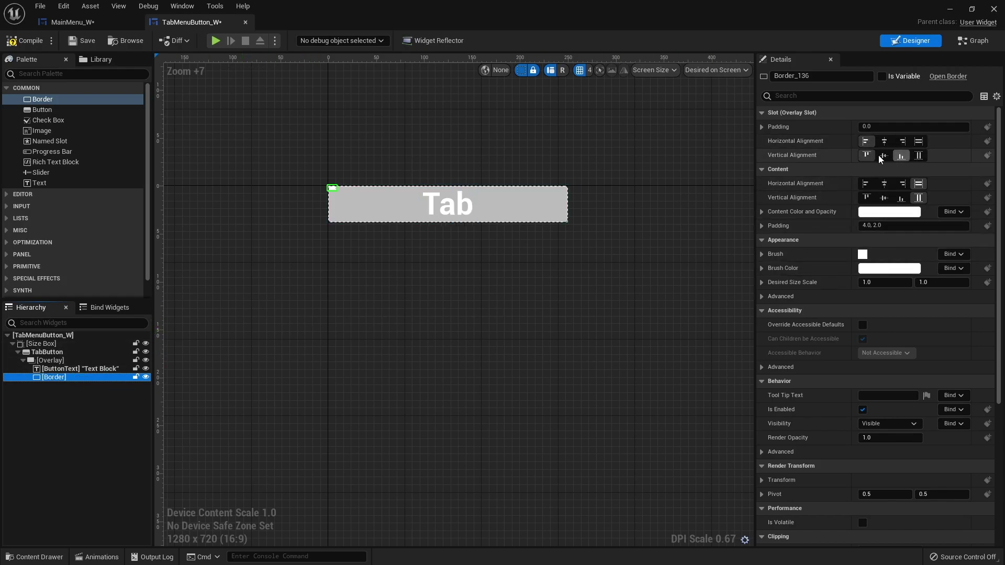
{"action": "left_click", "coordinate": [900, 156]}
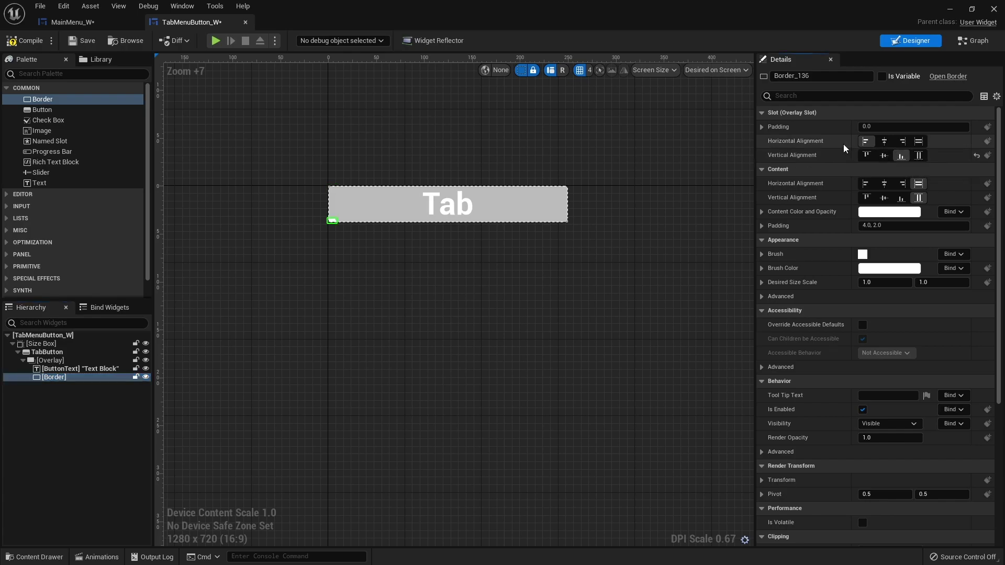
{"action": "left_click", "coordinate": [921, 144]}
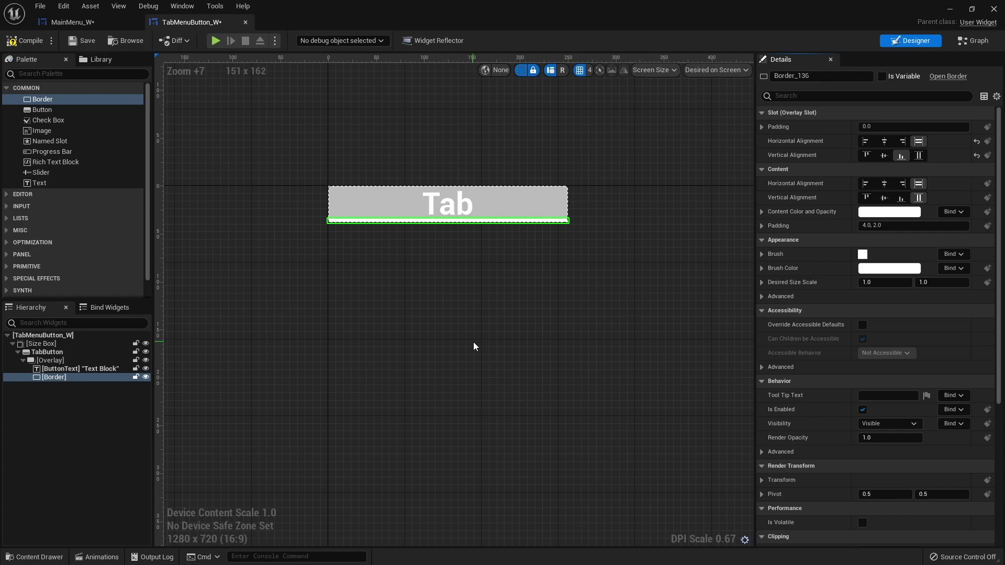
- Make TabButton's background color transparent by setting its alpha to 0
{"action": "left_click", "coordinate": [47, 351]}
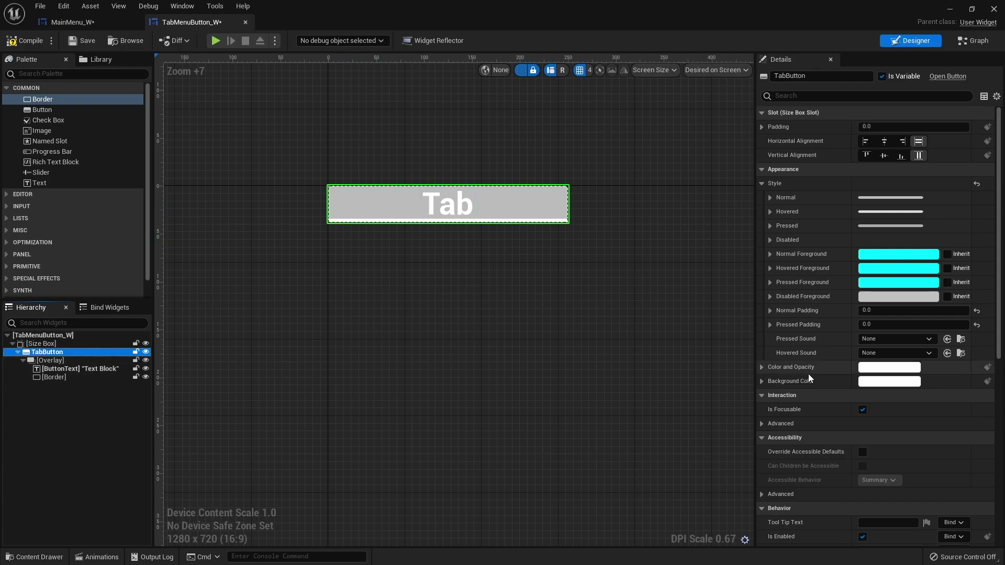
{"action": "left_click", "coordinate": [863, 382]}
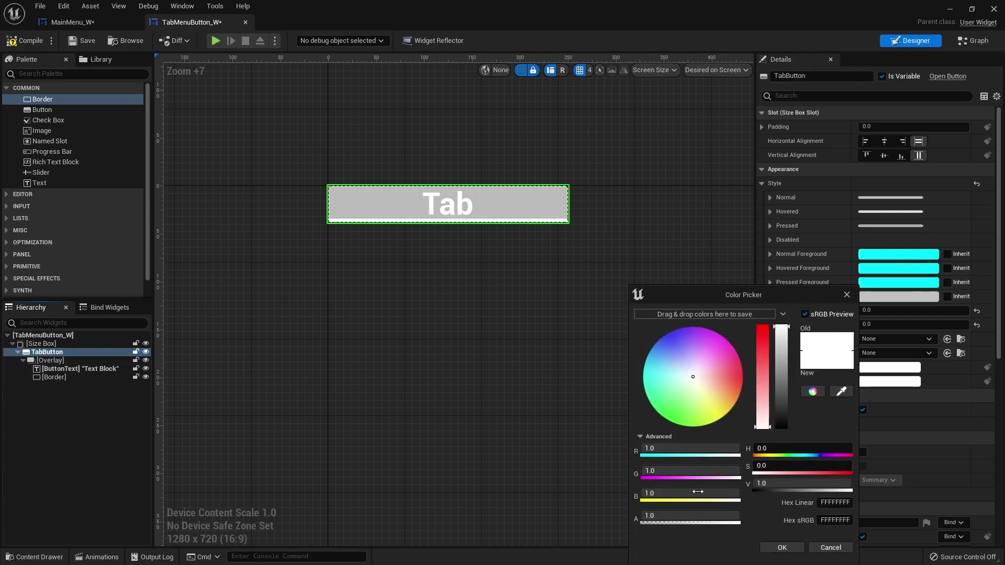
{"action": "left_click", "coordinate": [681, 515]}
{"action": "type", "text": "0"}
{"action": "key", "text": "Return"}
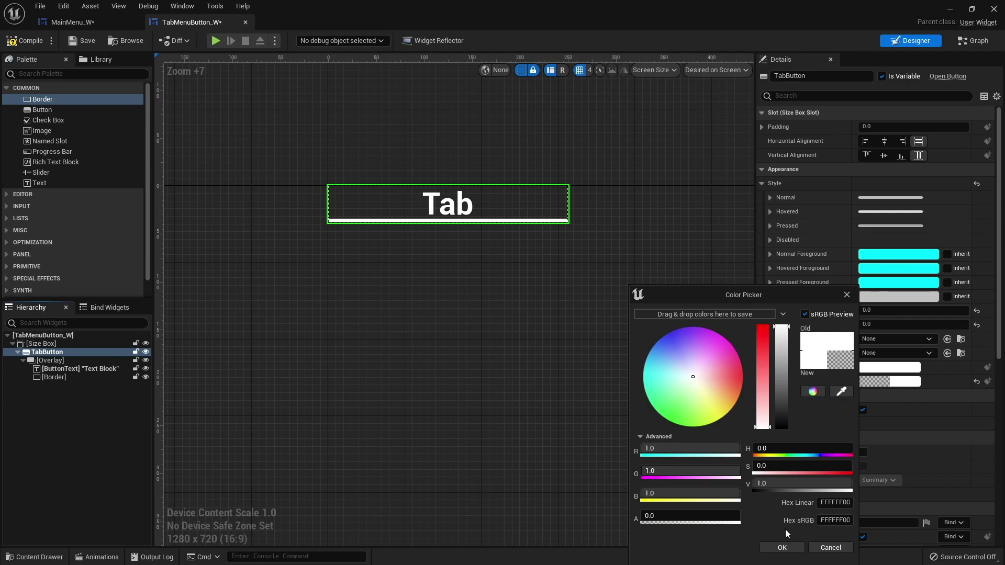
{"action": "left_click", "coordinate": [782, 547]}
{"action": "left_click", "coordinate": [430, 164]}
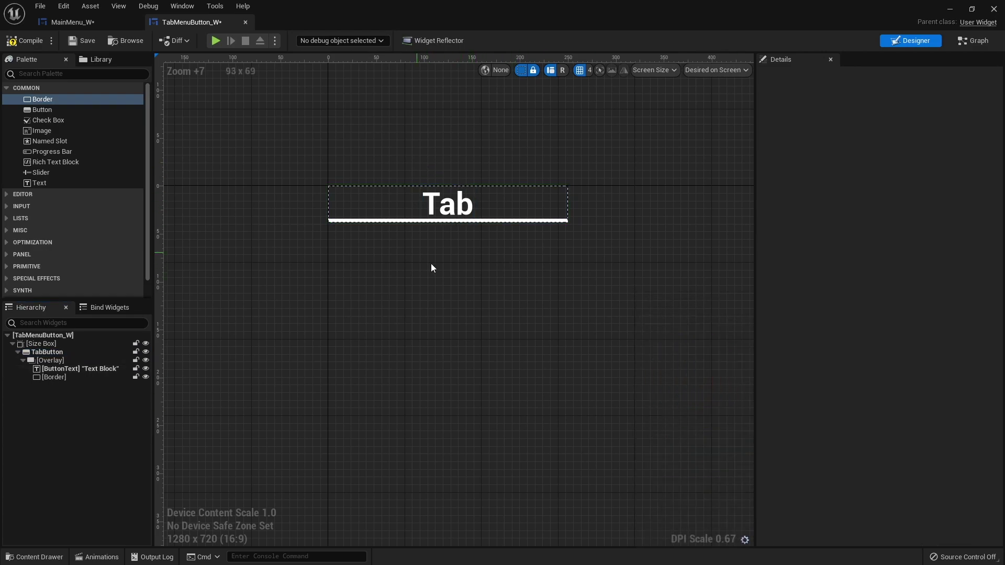
- Set the top and bottom padding of the ButtonText text block to 10
{"action": "scroll", "coordinate": [377, 256], "scroll_direction": "up", "scroll_amount": 3}
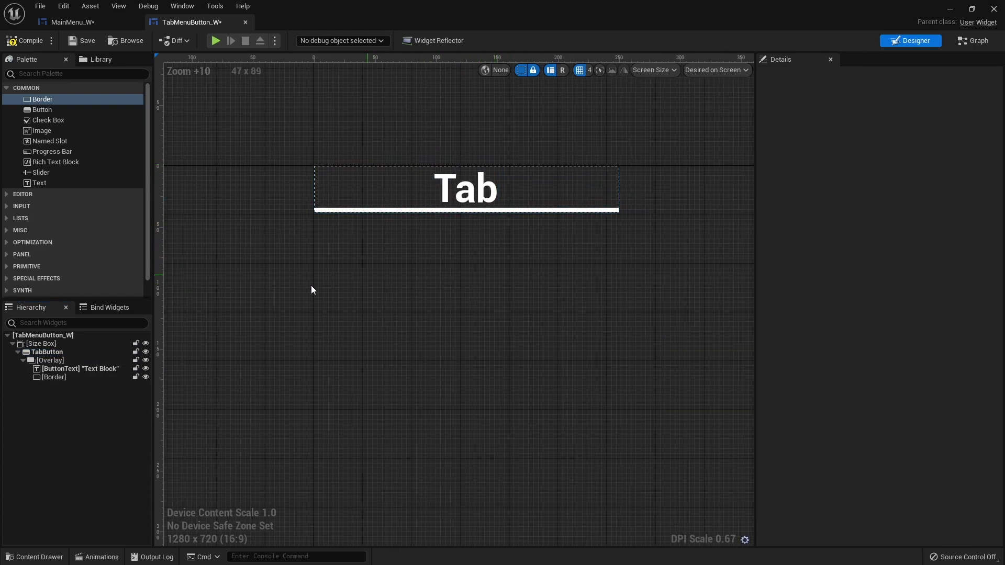
{"action": "left_click", "coordinate": [52, 369]}
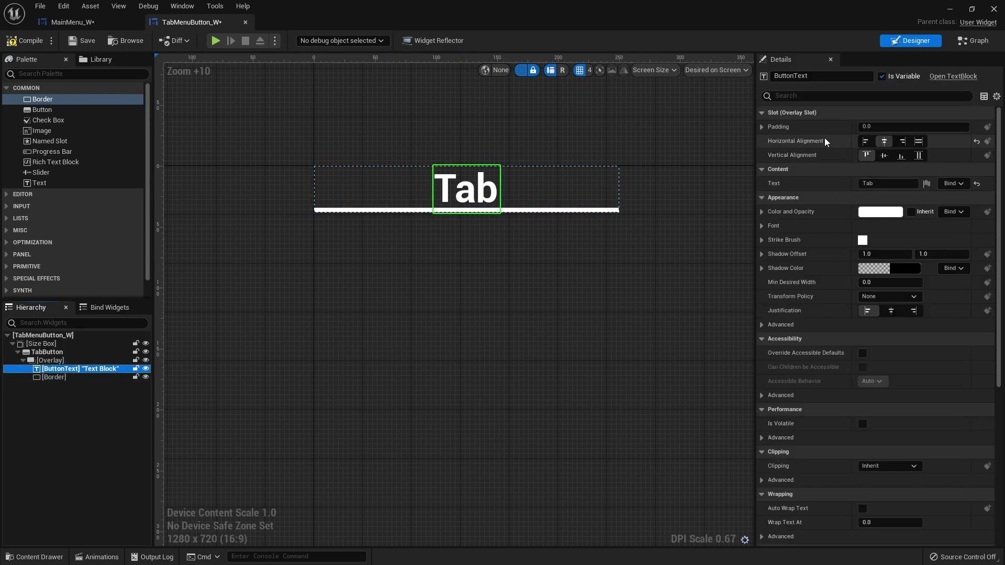
{"action": "left_click", "coordinate": [761, 127]}
{"action": "left_click", "coordinate": [889, 154]}
{"action": "type", "text": "10"}
{"action": "key", "text": "Tab"}
{"action": "key", "text": "Tab"}
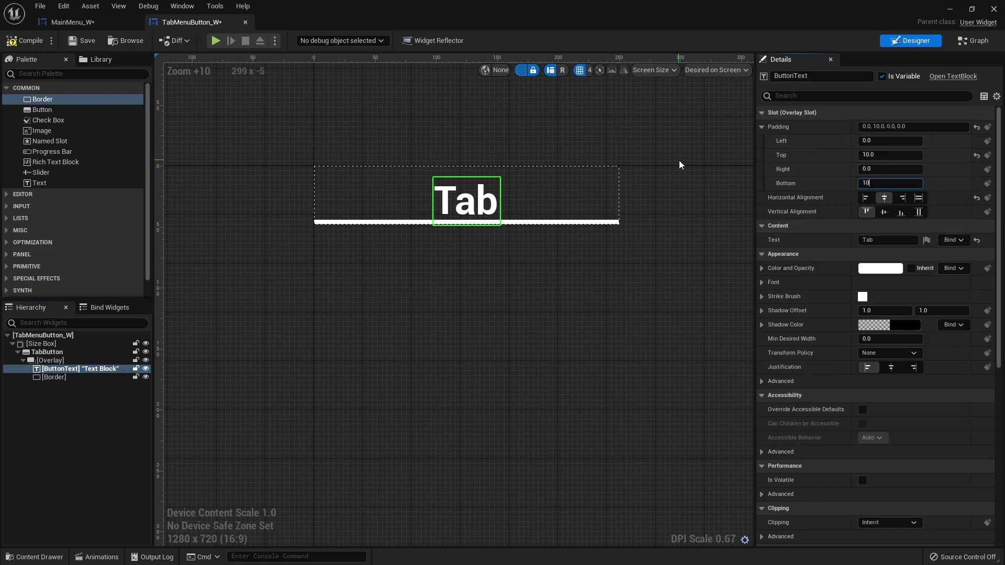
{"action": "type", "text": "10"}
{"action": "key", "text": "Return"}
{"action": "left_click", "coordinate": [562, 260]}
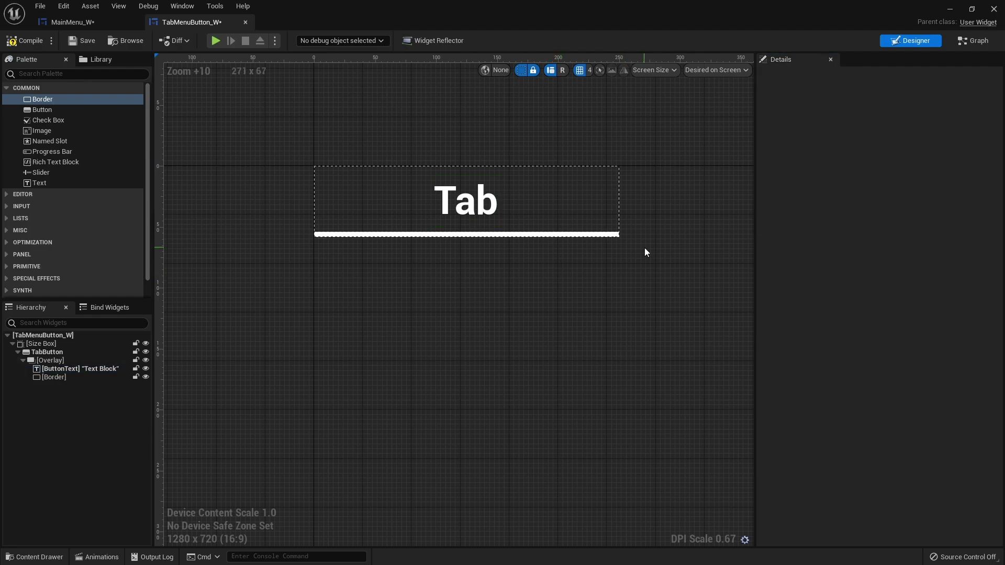
- Set the ButtonText font size to 18, and compile and save the widget
{"action": "left_click", "coordinate": [465, 212]}
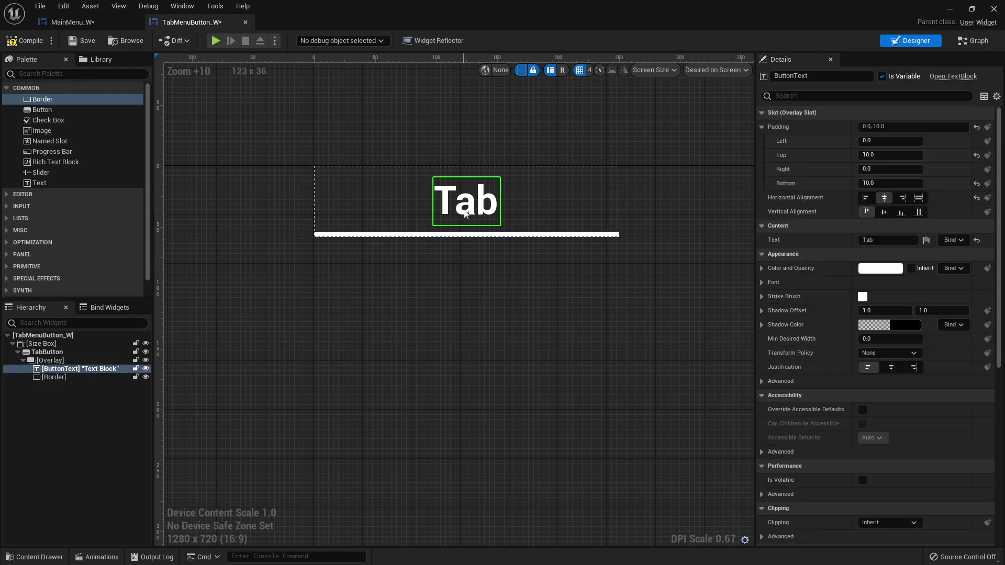
{"action": "left_click", "coordinate": [762, 283]}
{"action": "left_click", "coordinate": [889, 325]}
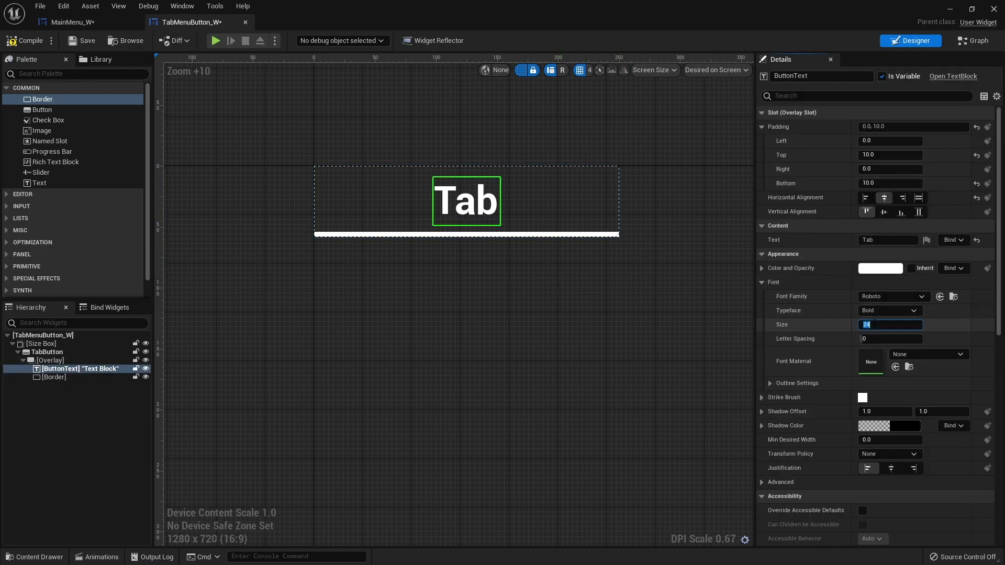
{"action": "type", "text": "18"}
{"action": "key", "text": "Return"}
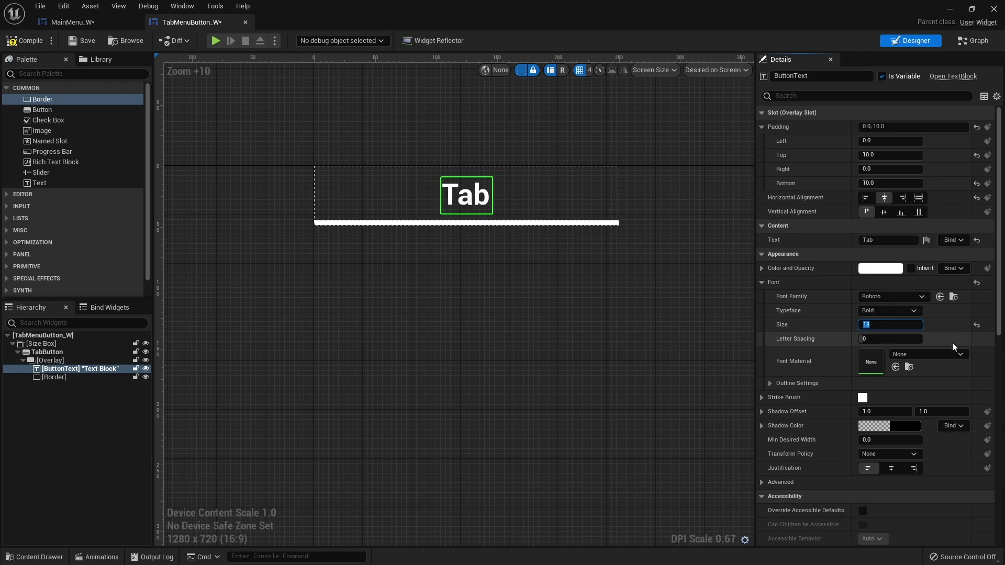
{"action": "left_click", "coordinate": [552, 245]}
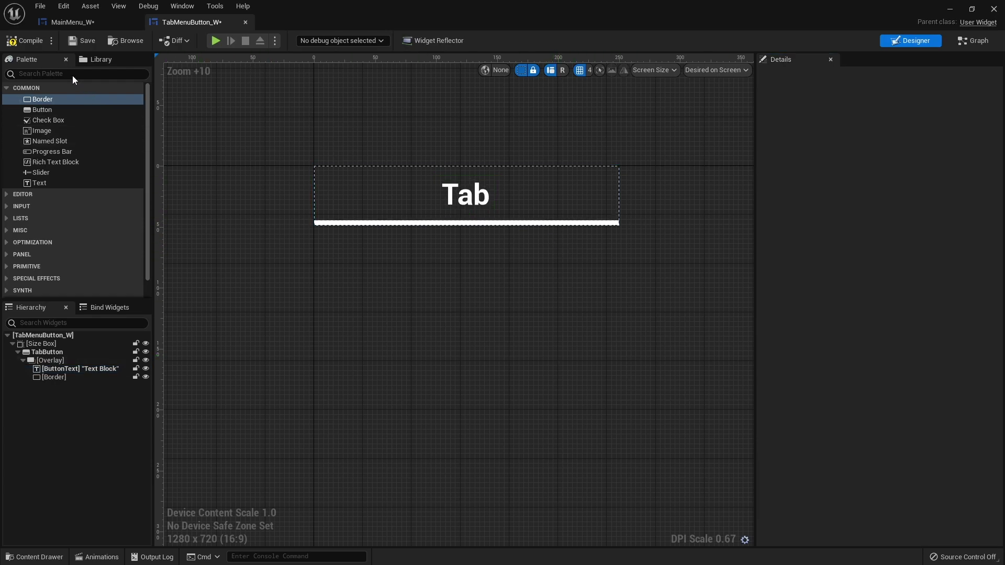
{"action": "left_click", "coordinate": [28, 40]}
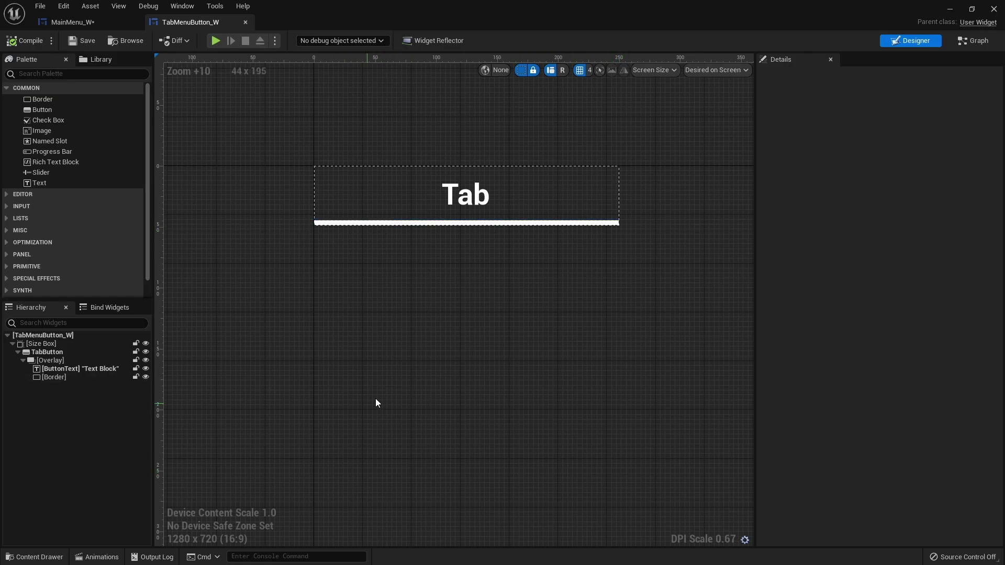
- Expose the Border as a variable and rename it UnderlineBorder
{"action": "left_click", "coordinate": [72, 378]}
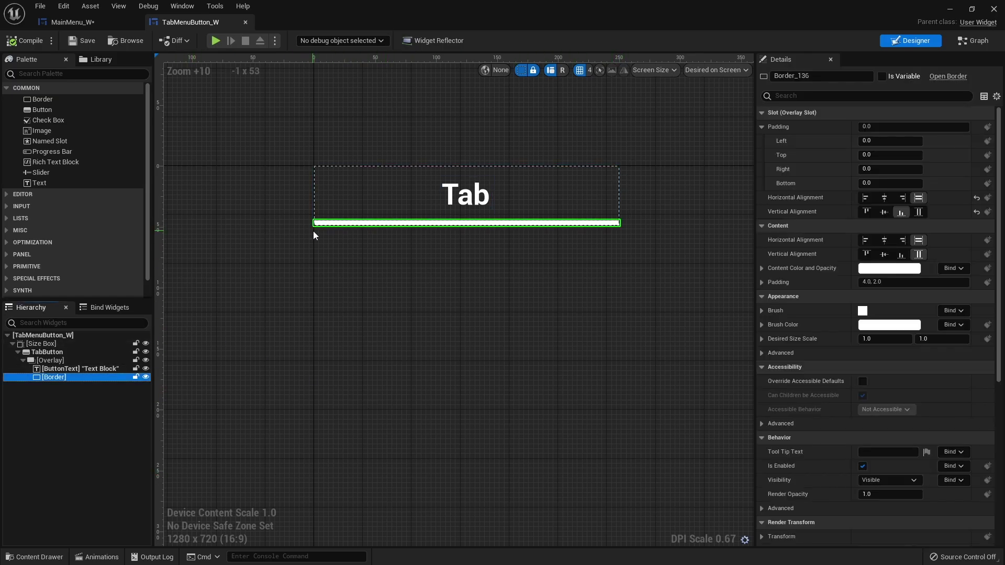
{"action": "left_click", "coordinate": [885, 74]}
{"action": "left_click", "coordinate": [801, 76]}
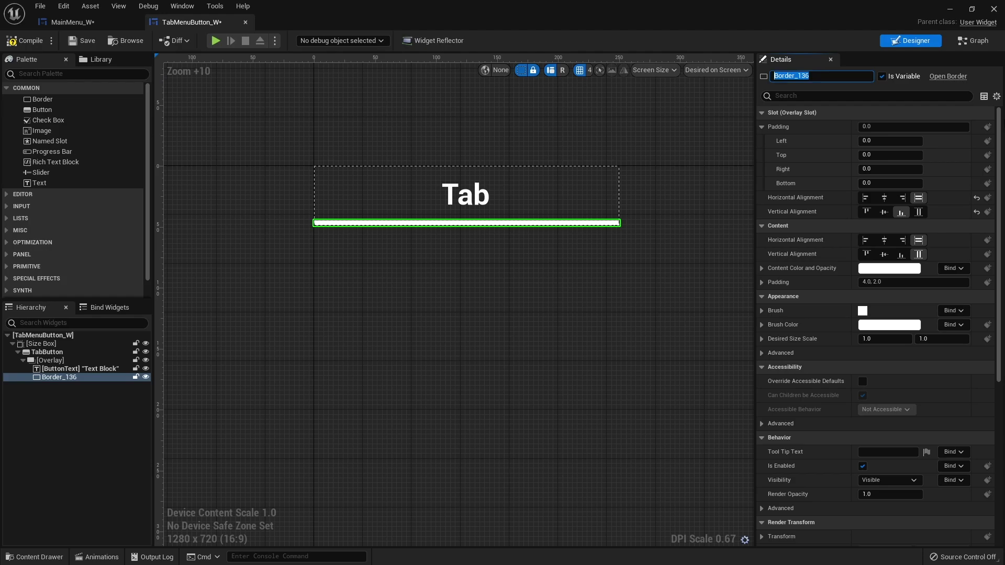
{"action": "type", "text": "UnderlineBorder"}
{"action": "key", "text": "Return"}
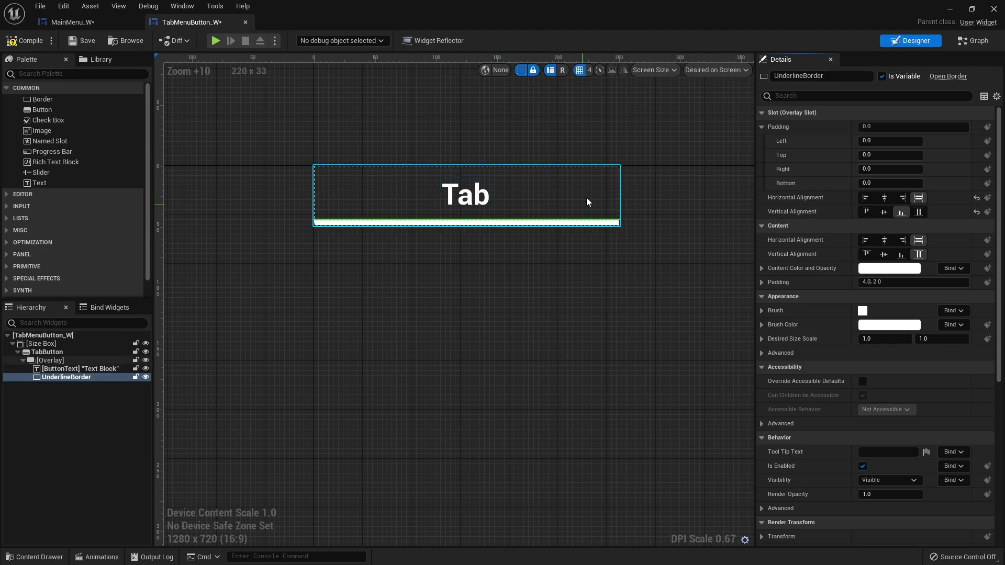
- Make TabButton's background color fully opaque by setting its alpha to 1, and expand its Normal style settings
{"action": "left_click", "coordinate": [43, 352]}
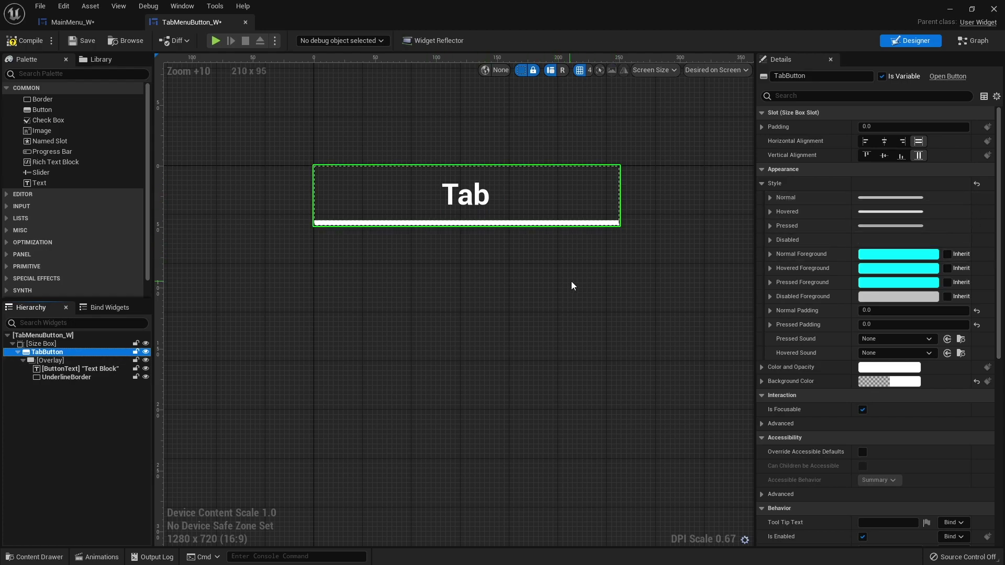
{"action": "left_click", "coordinate": [770, 212]}
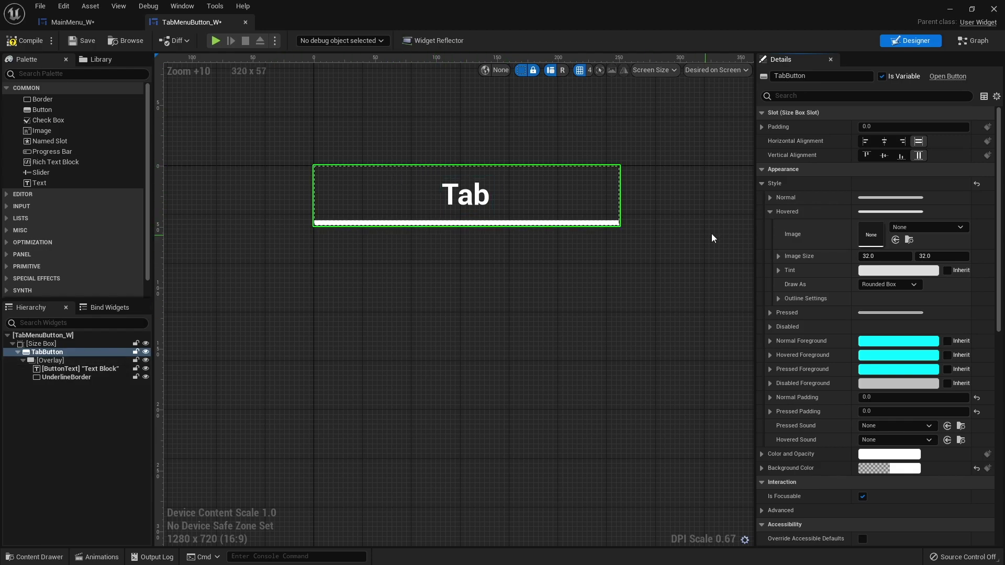
{"action": "left_click", "coordinate": [770, 212]}
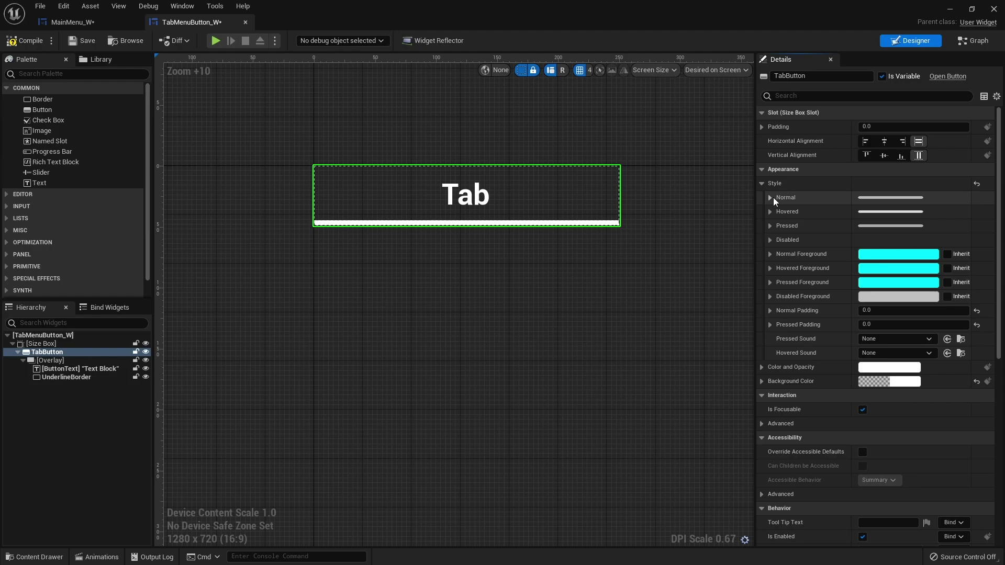
{"action": "left_click", "coordinate": [769, 198]}
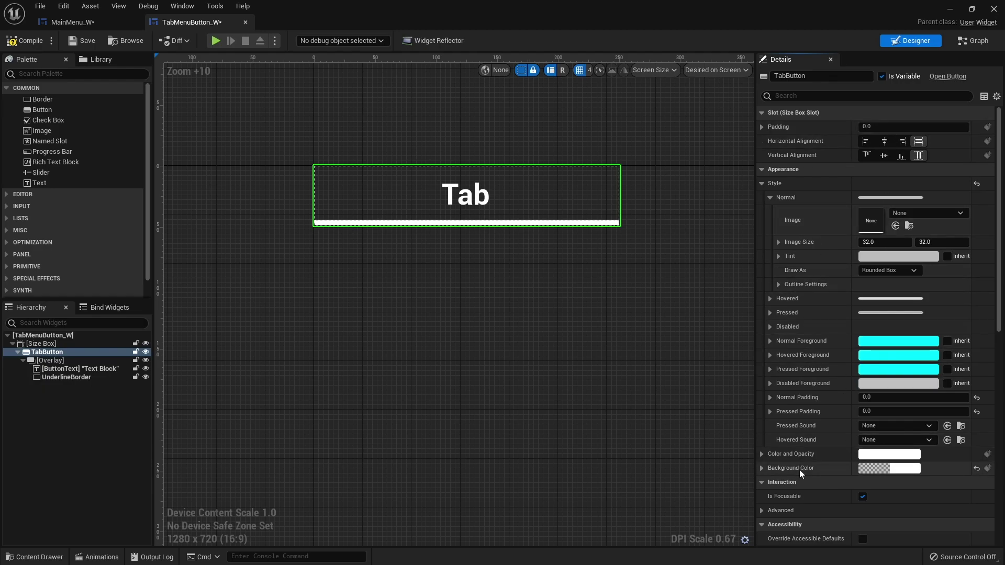
{"action": "left_click", "coordinate": [889, 468]}
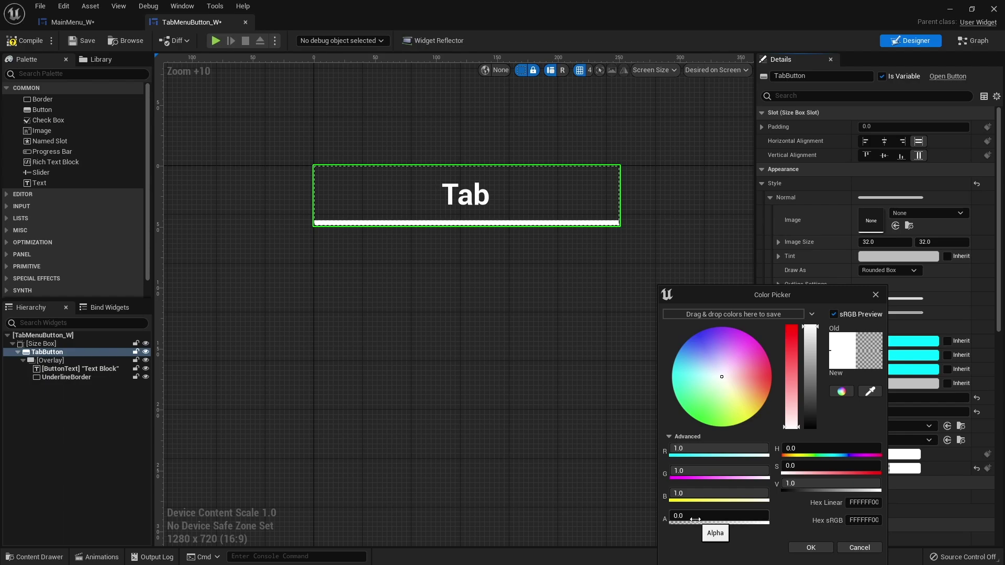
{"action": "left_click_drag", "start_coordinate": [696, 519], "coordinate": [772, 519]}
{"action": "left_click", "coordinate": [810, 548]}
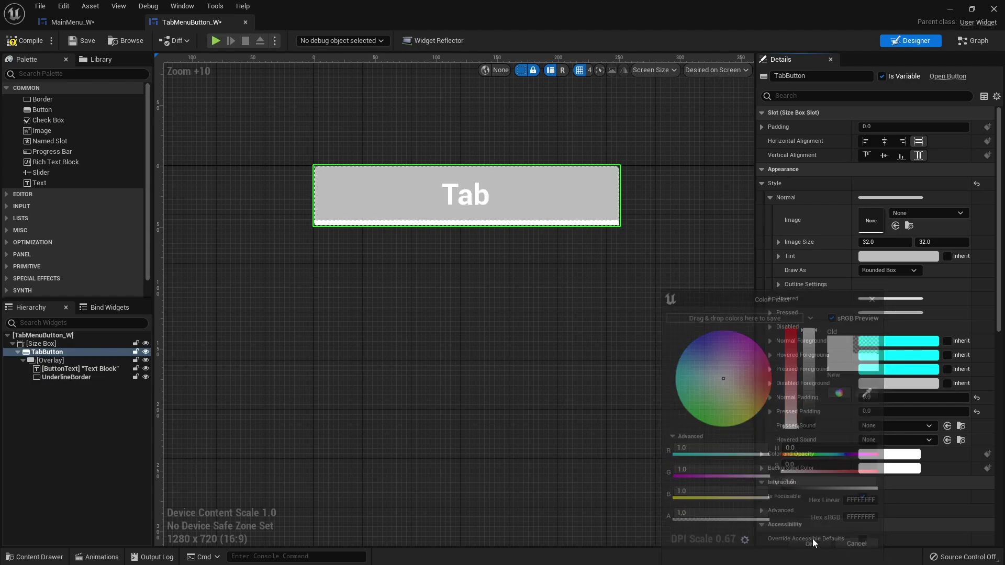
{"action": "left_click", "coordinate": [683, 302]}
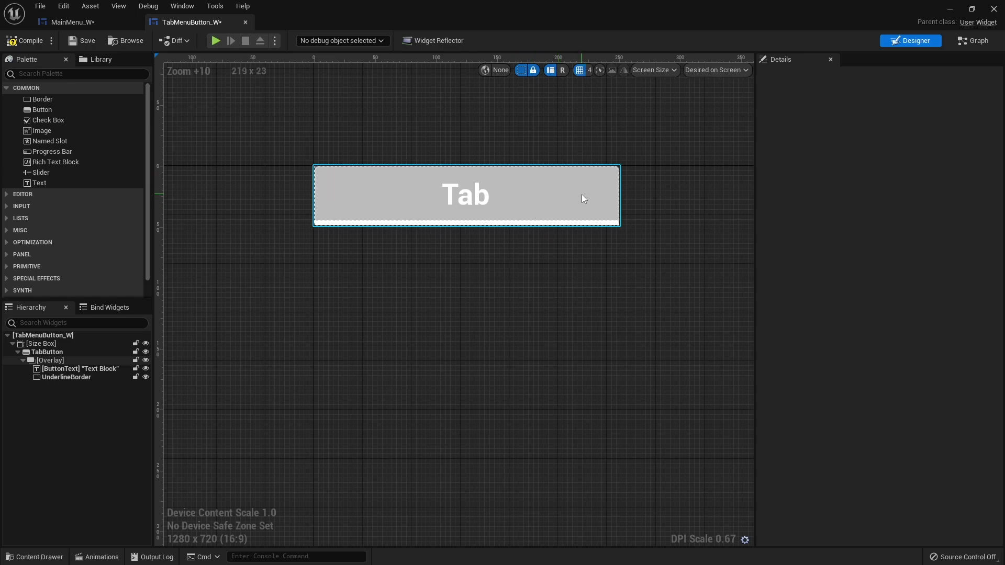
- Create a new material named TabButtonHover in the Content/UI folder
{"action": "left_click", "coordinate": [950, 9]}
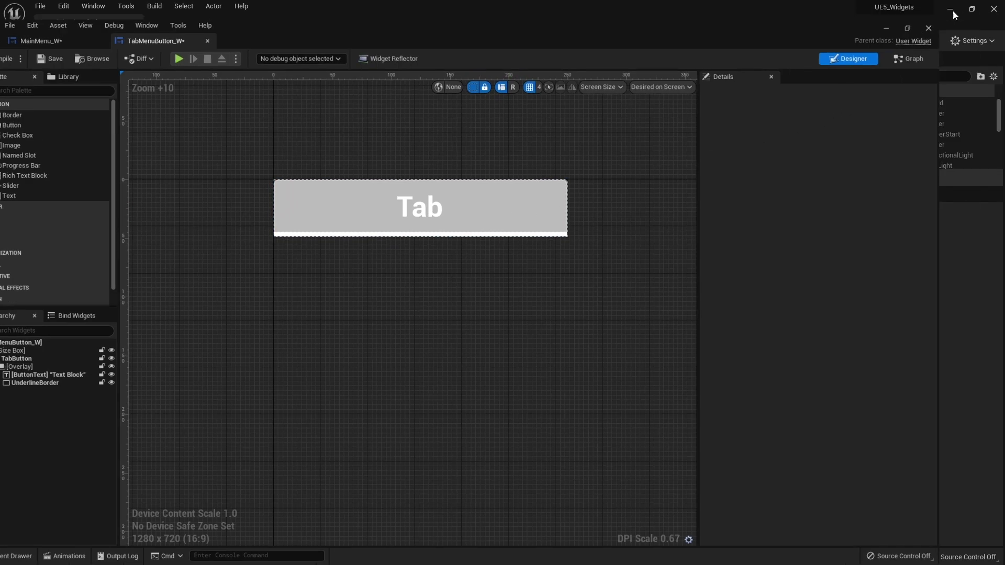
{"action": "left_click", "coordinate": [34, 556]}
{"action": "right_click", "coordinate": [328, 375]}
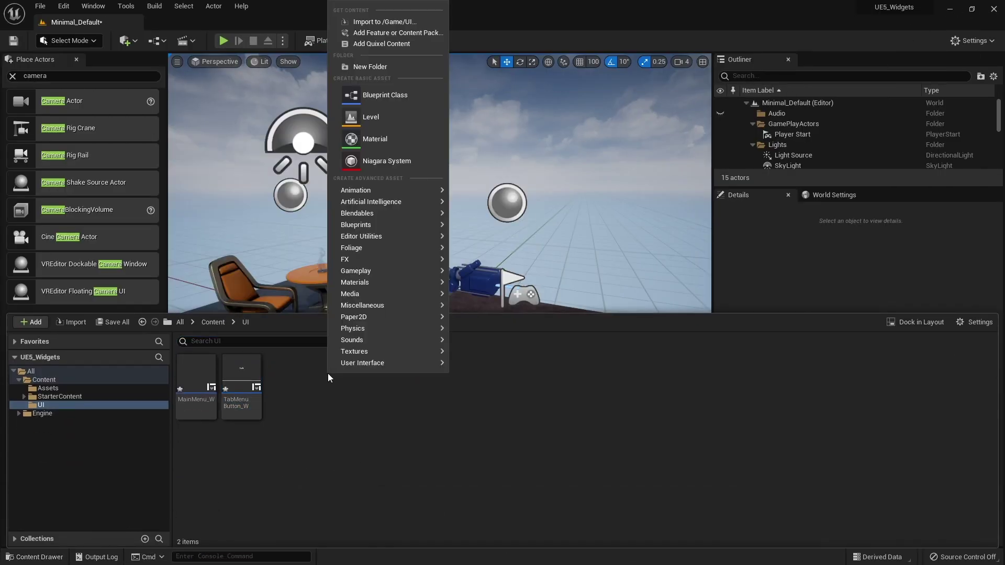
{"action": "left_click", "coordinate": [361, 136]}
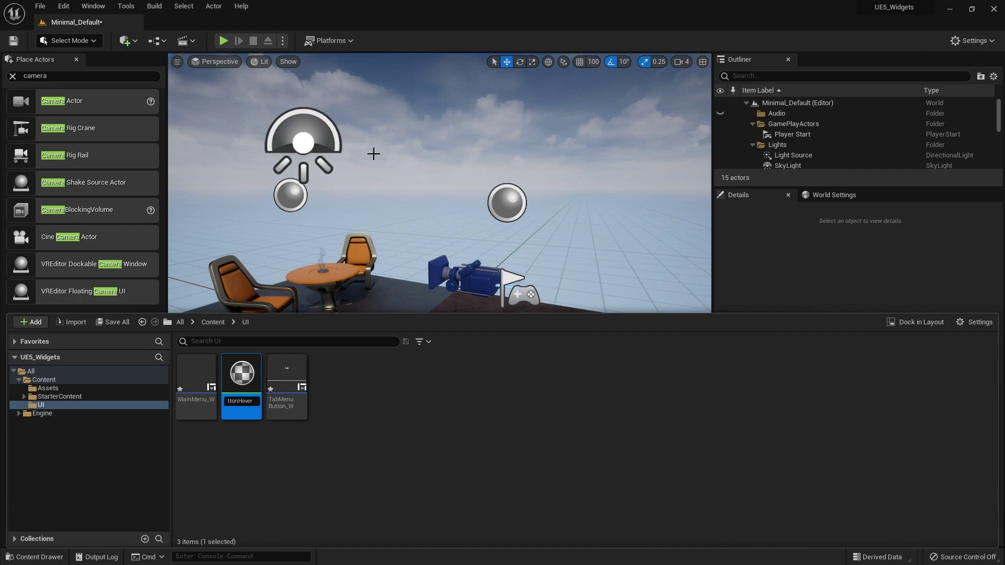
{"action": "key", "text": "Return"}
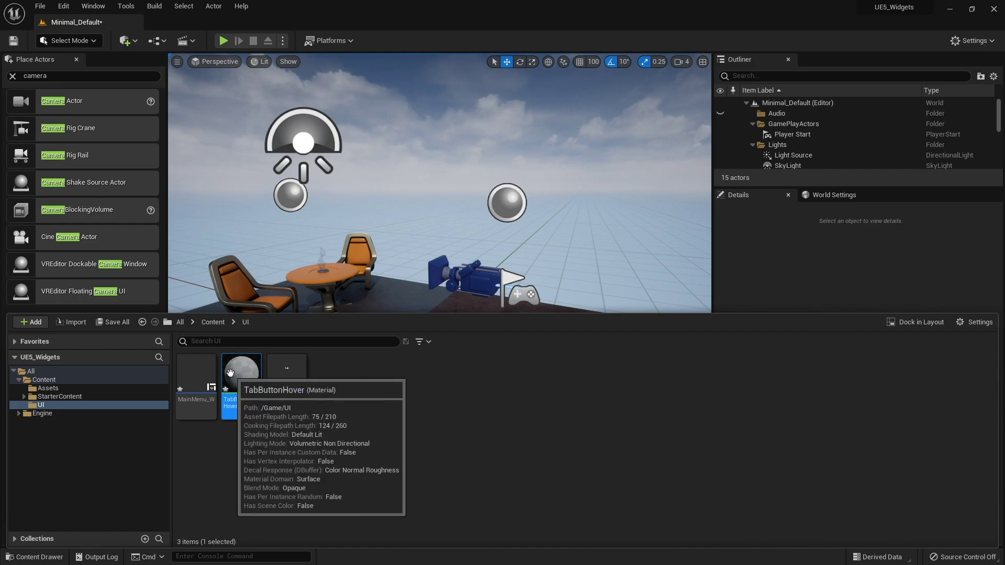
- Open the TabButtonHover material and add a LinearGradient node to the left of the result node
{"action": "double_click", "coordinate": [243, 373]}
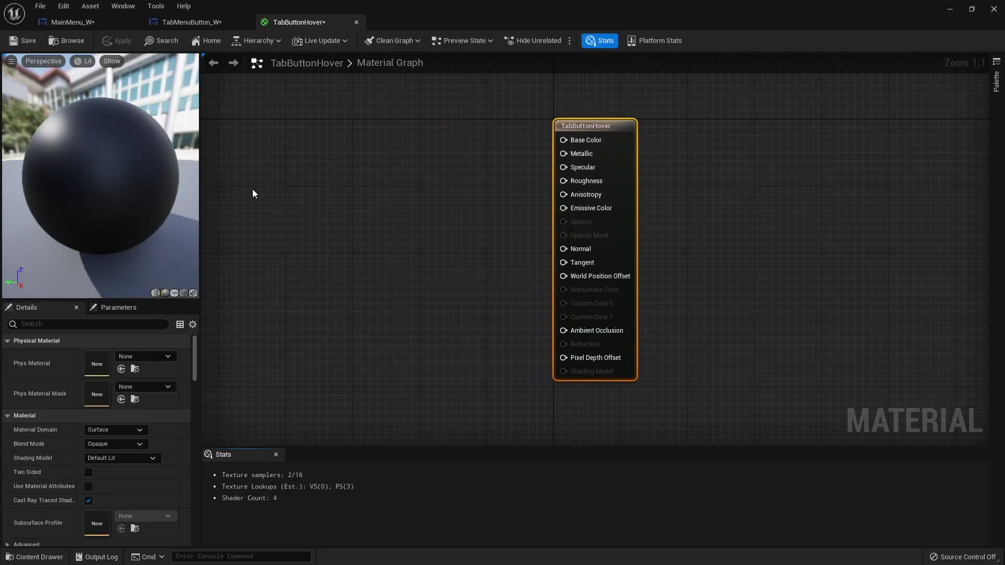
{"action": "right_click_drag", "start_coordinate": [254, 191], "coordinate": [374, 195]}
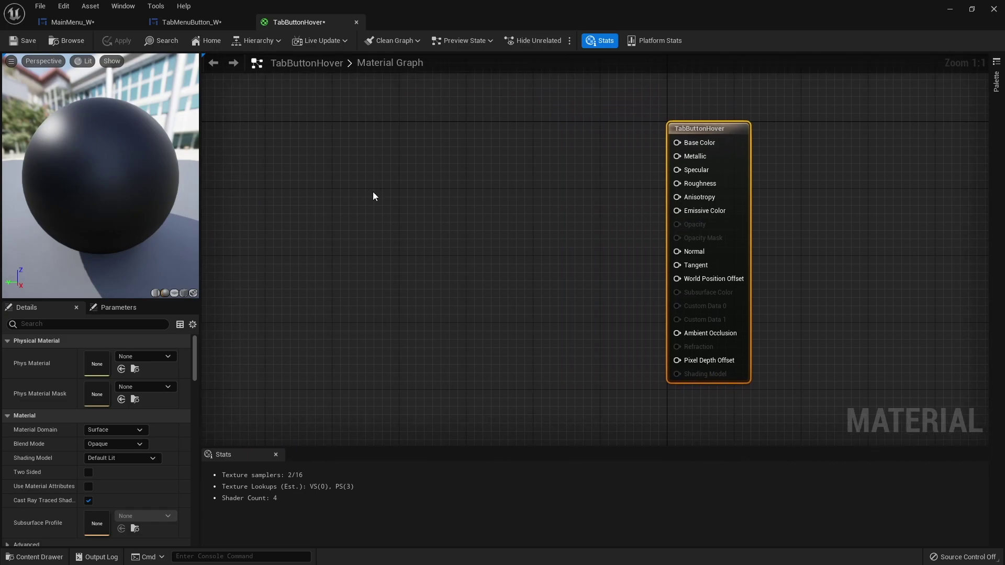
{"action": "right_click", "coordinate": [337, 207]}
{"action": "type", "text": "linear"}
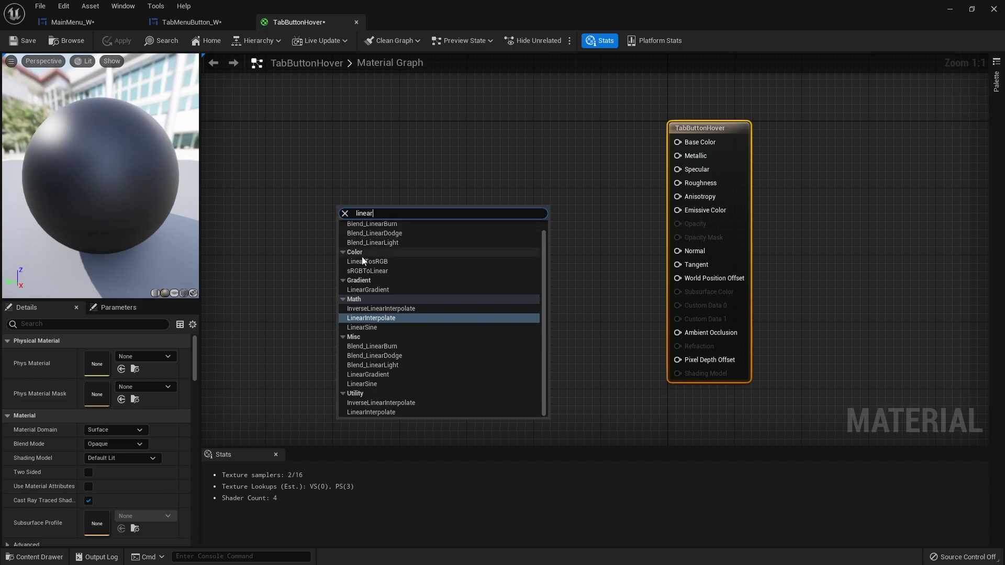
{"action": "left_click", "coordinate": [376, 374]}
{"action": "left_click_drag", "start_coordinate": [379, 239], "coordinate": [335, 223]}
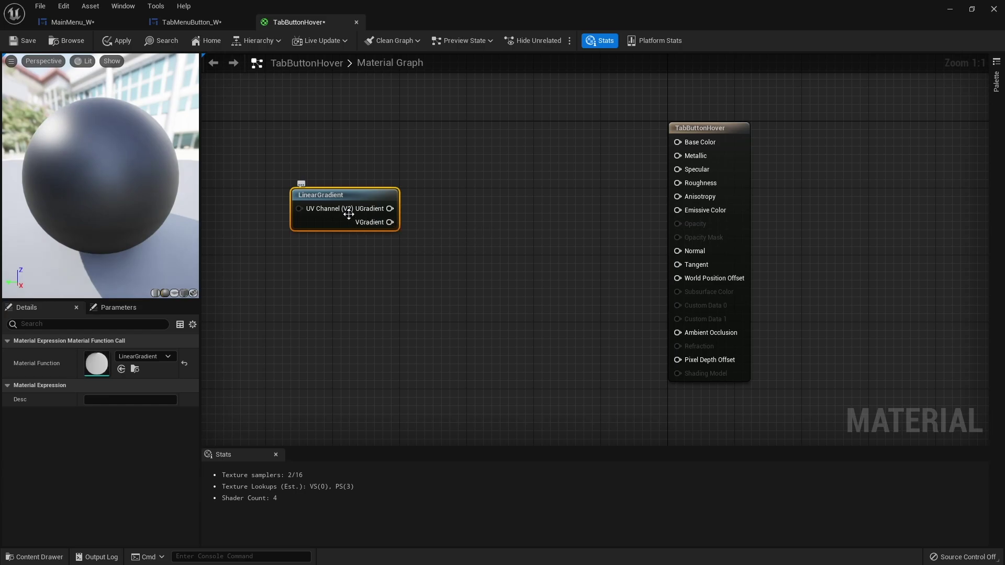
- Connect the LinearGradient's VGradient output to Base Color and preview the material on a plane
{"action": "left_click_drag", "start_coordinate": [390, 223], "coordinate": [701, 142]}
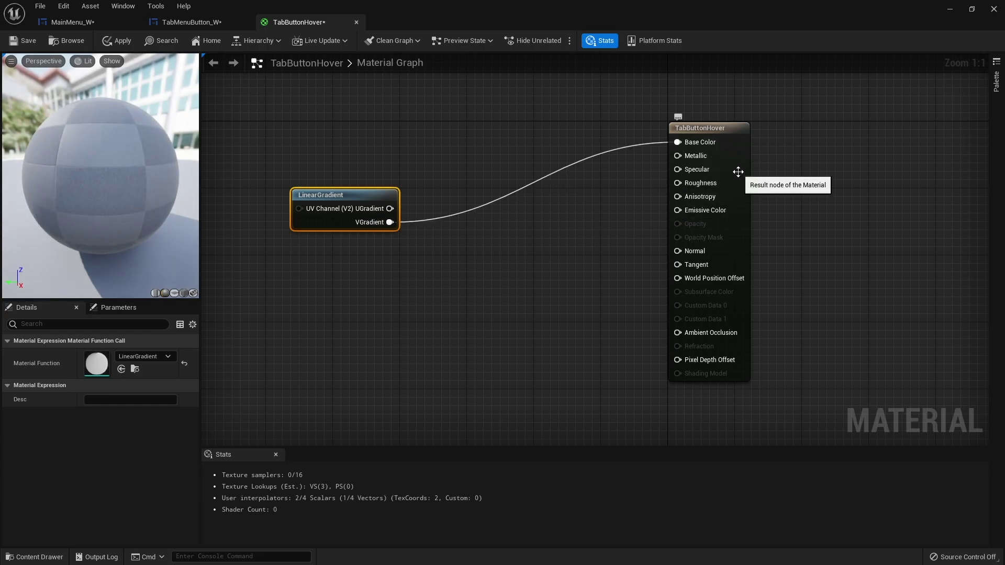
{"action": "left_click", "coordinate": [727, 181]}
{"action": "left_click", "coordinate": [174, 294]}
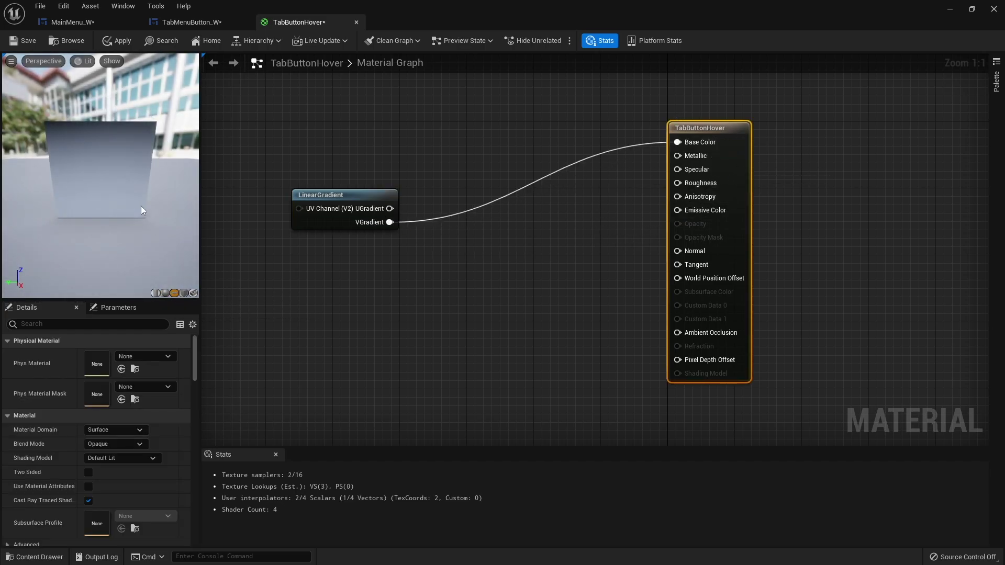
{"action": "left_click_drag", "start_coordinate": [152, 204], "coordinate": [142, 184]}
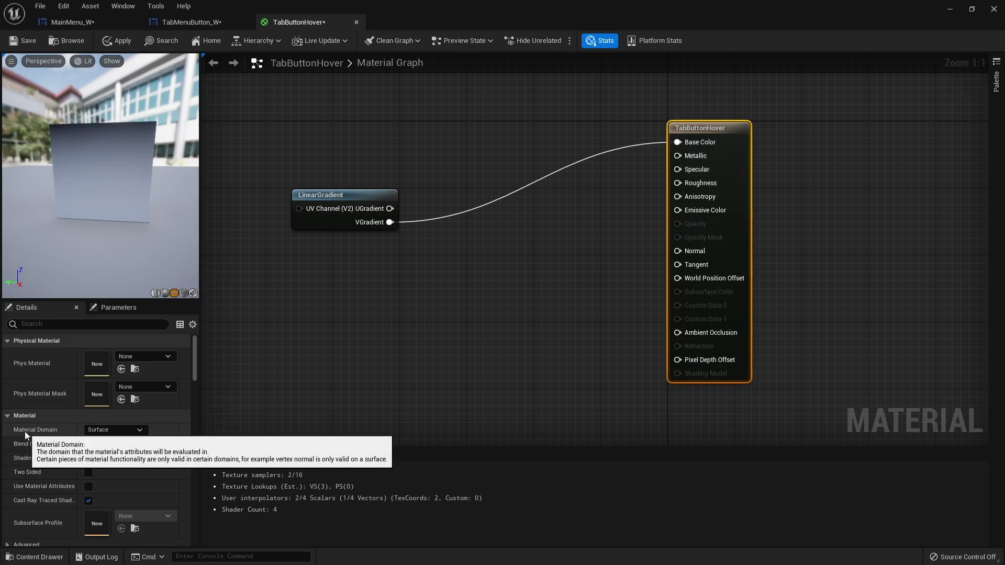
- Set the Material Domain to User Interface and connect the LinearGradient's VGradient output to Final Color
{"action": "left_click", "coordinate": [108, 428]}
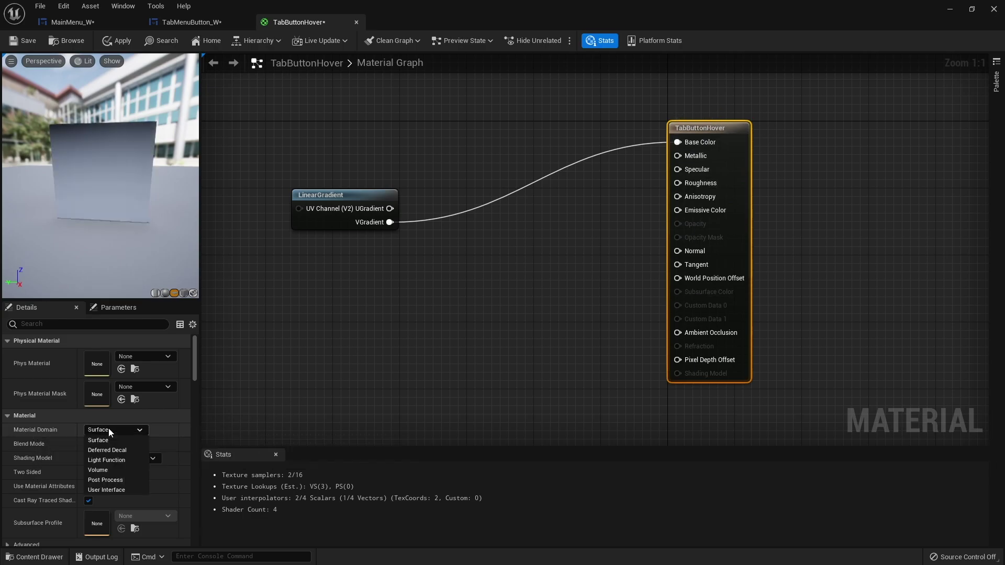
{"action": "left_click", "coordinate": [111, 492]}
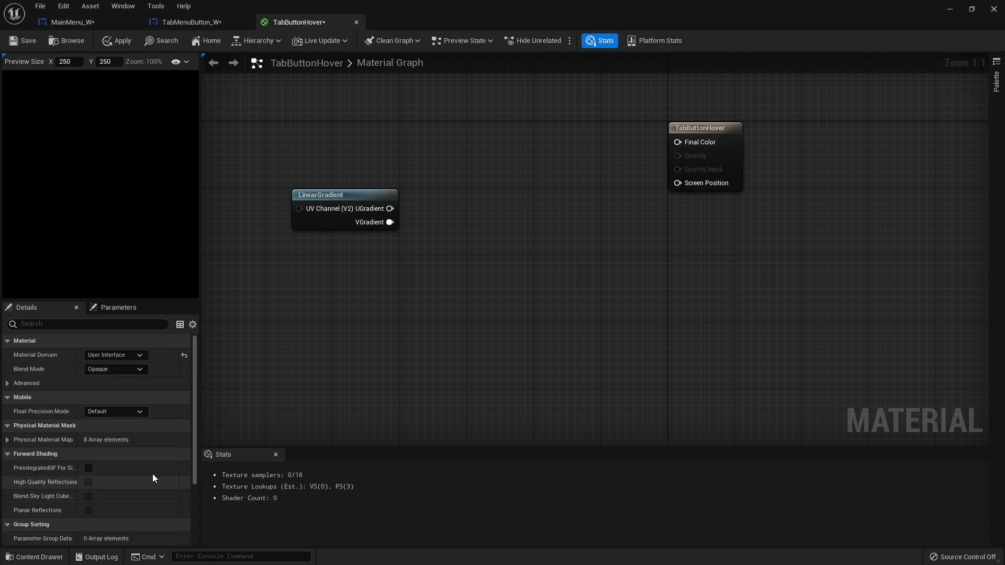
{"action": "left_click_drag", "start_coordinate": [391, 197], "coordinate": [514, 145]}
{"action": "left_click_drag", "start_coordinate": [518, 180], "coordinate": [678, 142]}
{"action": "left_click", "coordinate": [736, 151]}
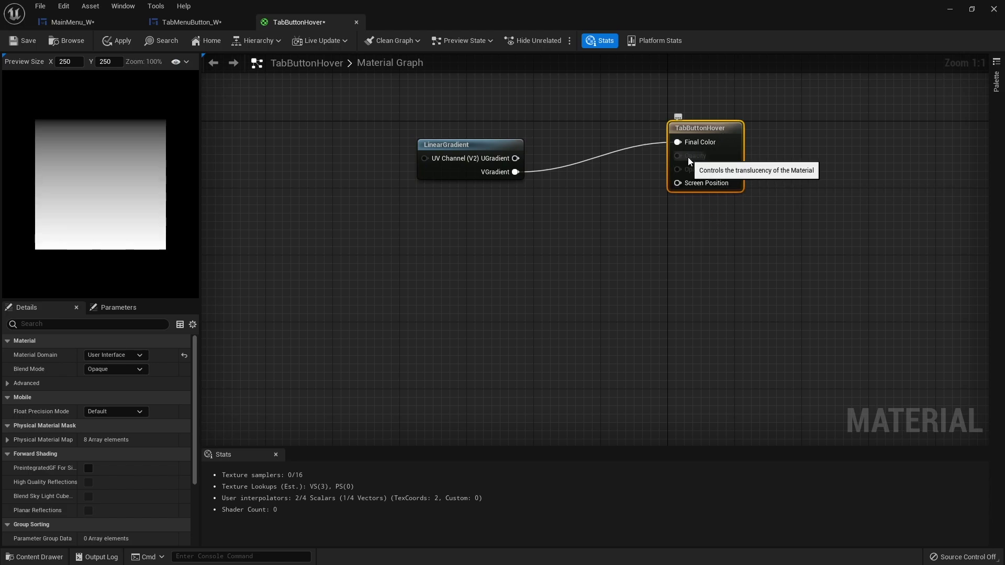
- Set the material's Blend Mode to Translucent and connect VGradient to Opacity
{"action": "left_click", "coordinate": [123, 369]}
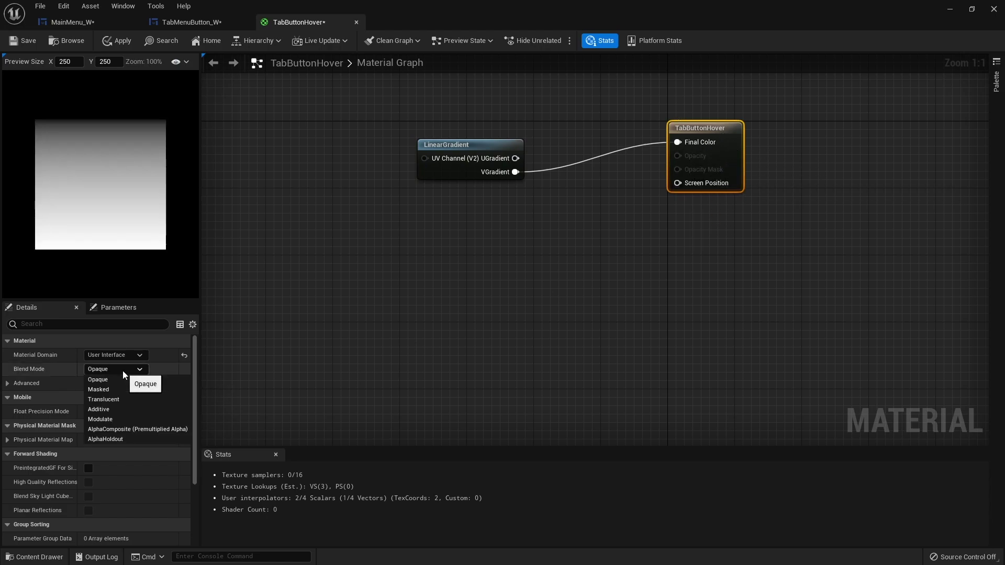
{"action": "left_click", "coordinate": [121, 400]}
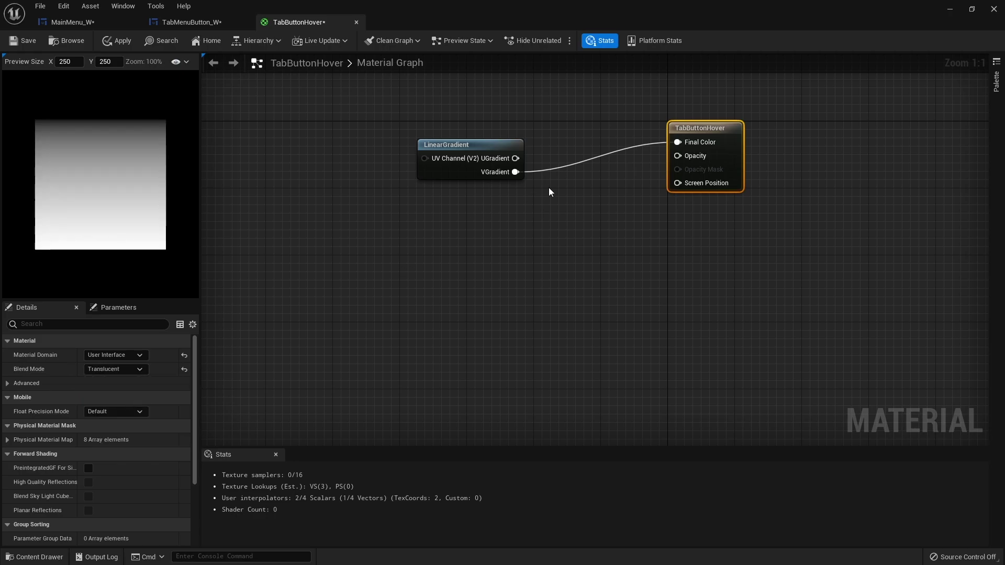
{"action": "left_click_drag", "start_coordinate": [515, 172], "coordinate": [694, 157]}
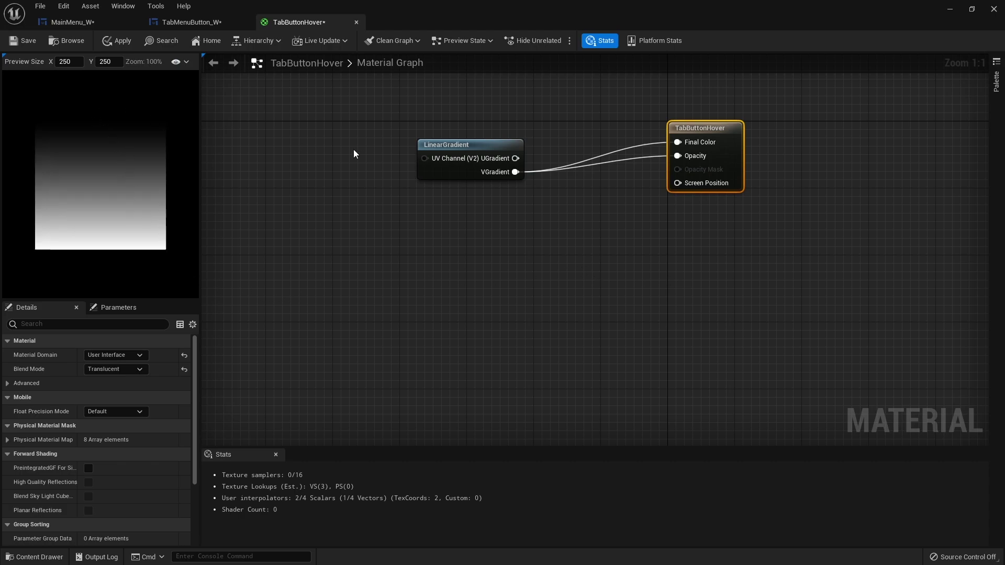
- Insert a Multiply node between the LinearGradient's VGradient output and the Opacity input
{"action": "left_click_drag", "start_coordinate": [448, 177], "coordinate": [347, 160]}
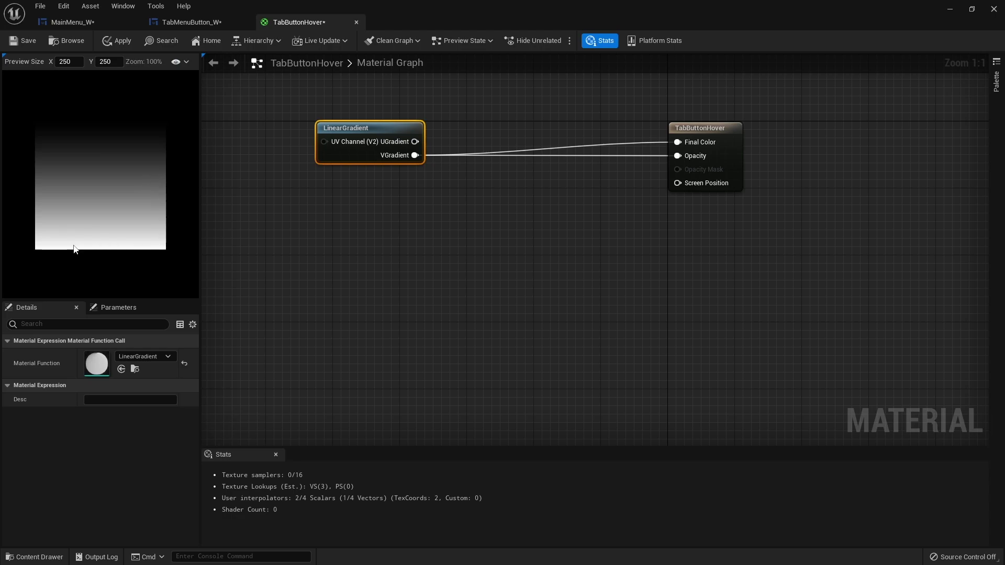
{"action": "left_click_drag", "start_coordinate": [414, 159], "coordinate": [498, 252]}
{"action": "type", "text": "*"}
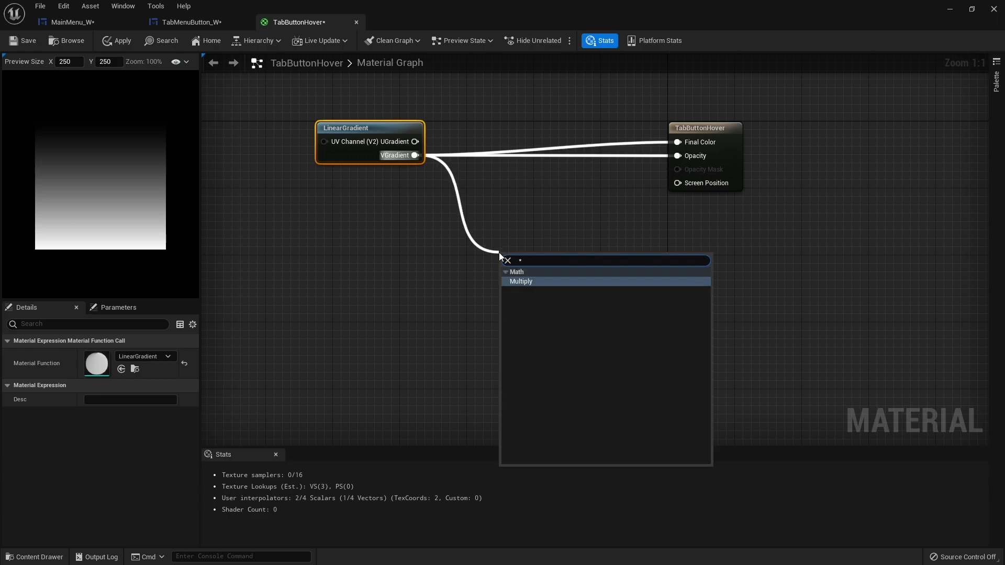
{"action": "left_click", "coordinate": [530, 281]}
{"action": "left_click_drag", "start_coordinate": [549, 274], "coordinate": [677, 155]}
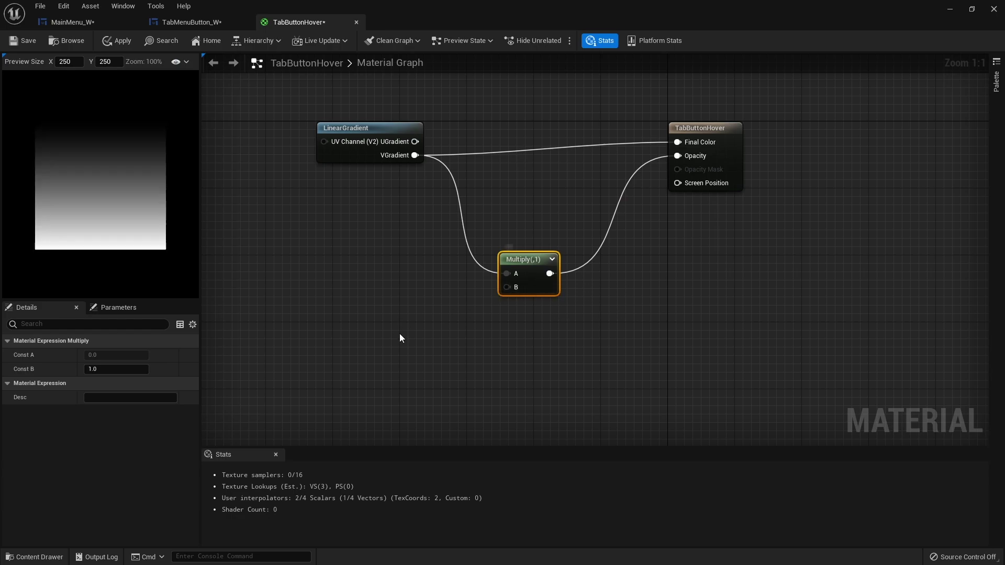
- Set the Multiply node's Const B to 0.6, move the node closer to the others, and save the material
{"action": "type", "text": "0."}
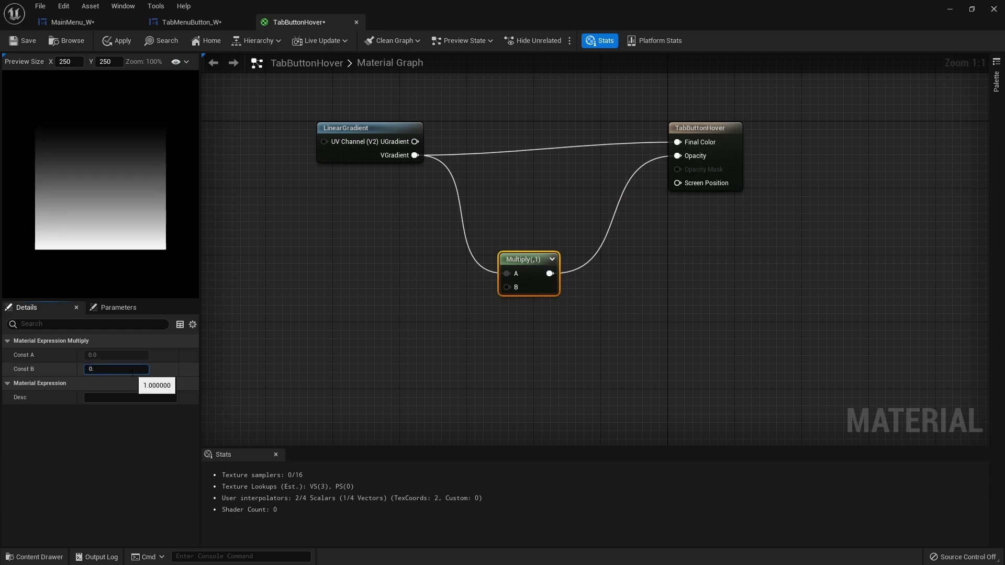
{"action": "type", "text": "6"}
{"action": "key", "text": "Return"}
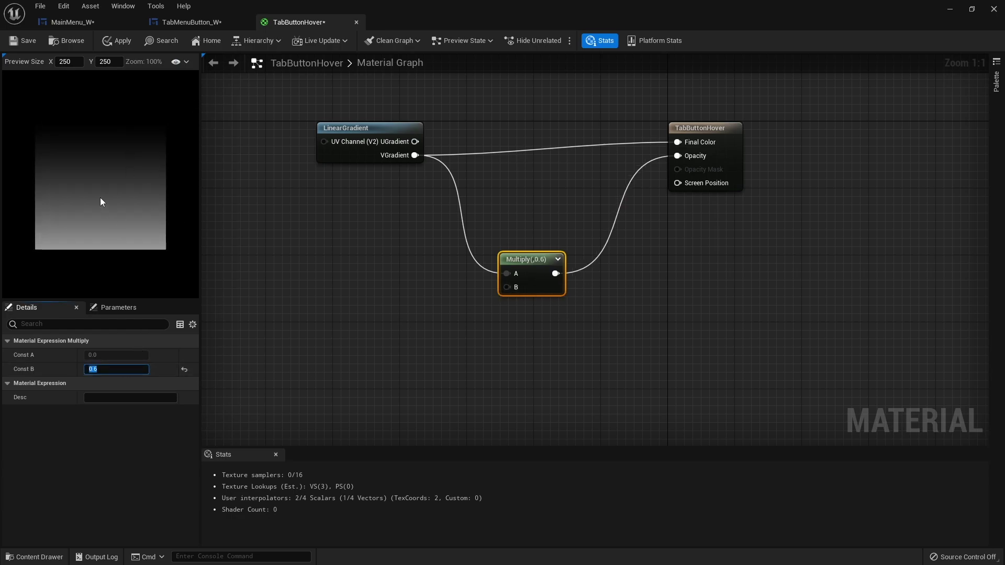
{"action": "left_click_drag", "start_coordinate": [532, 260], "coordinate": [543, 205]}
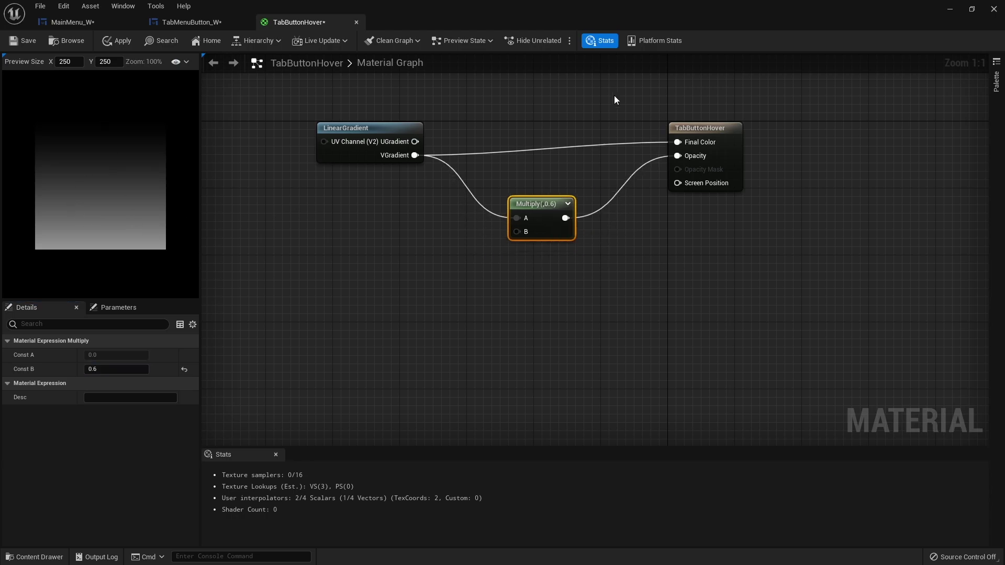
{"action": "left_click", "coordinate": [28, 42]}
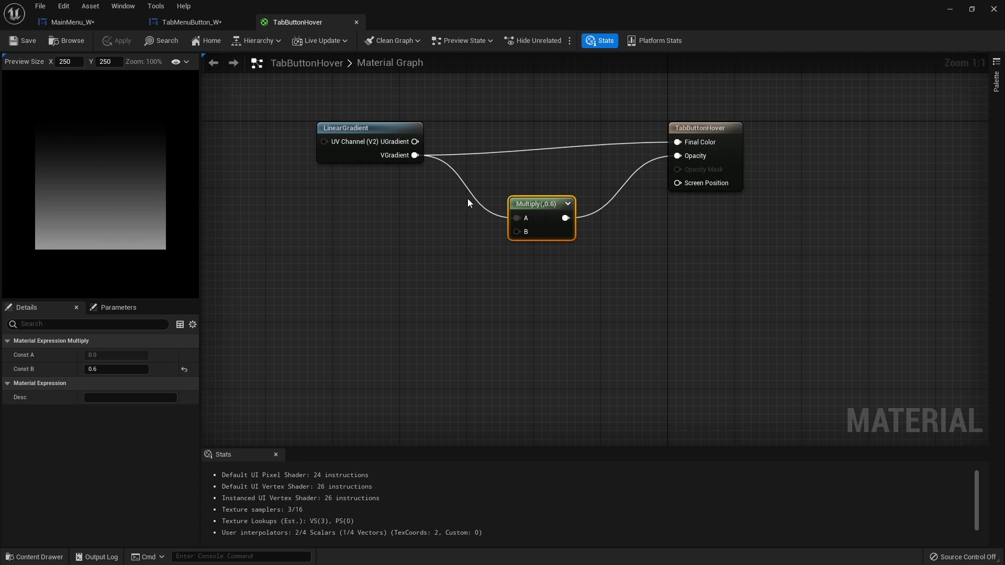
- Return to TabMenuButton_W and assign the TabButtonHover material as TabButton's Normal style image
{"action": "left_click", "coordinate": [207, 25]}
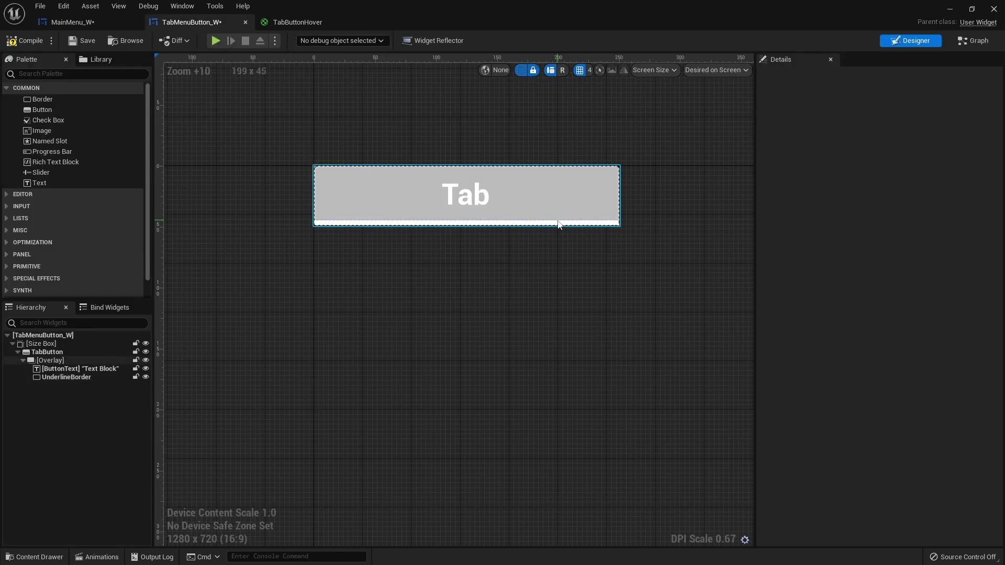
{"action": "left_click", "coordinate": [52, 351]}
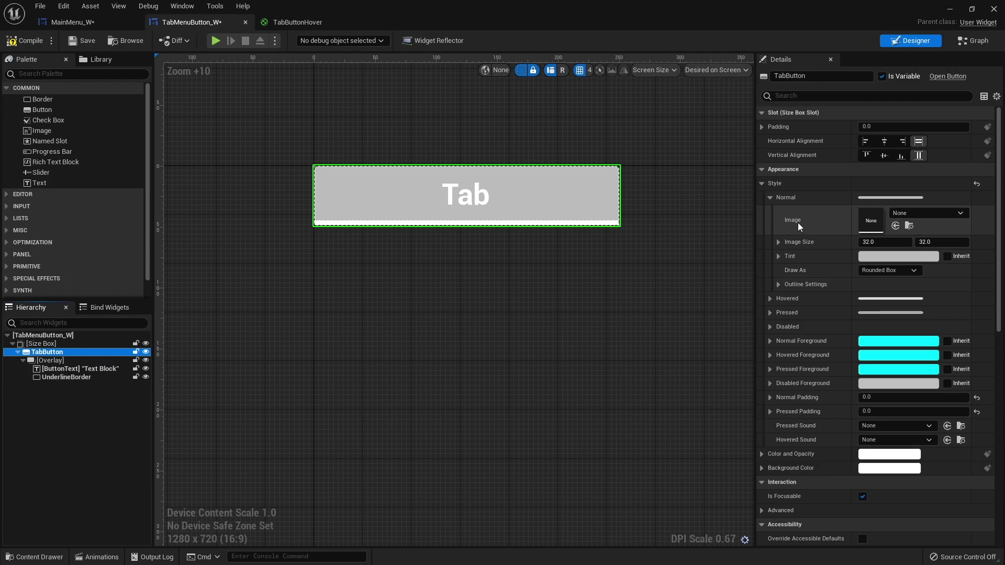
{"action": "left_click", "coordinate": [928, 213]}
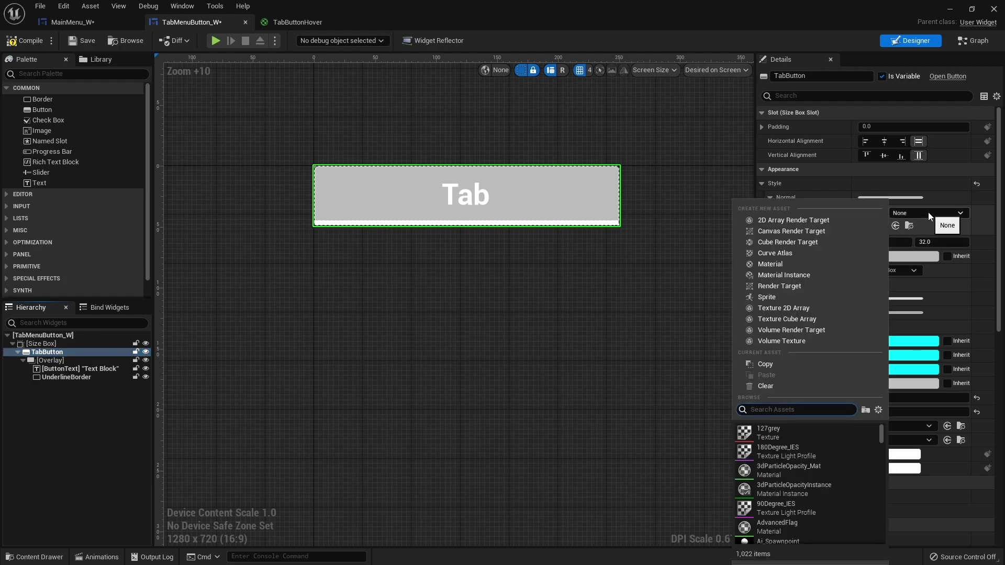
{"action": "type", "text": "tab"}
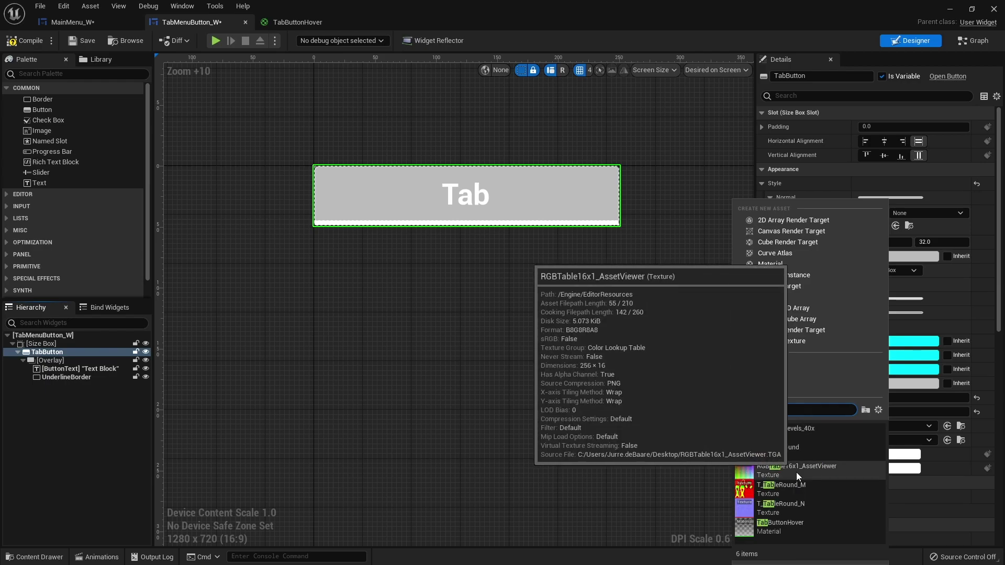
{"action": "left_click", "coordinate": [787, 524]}
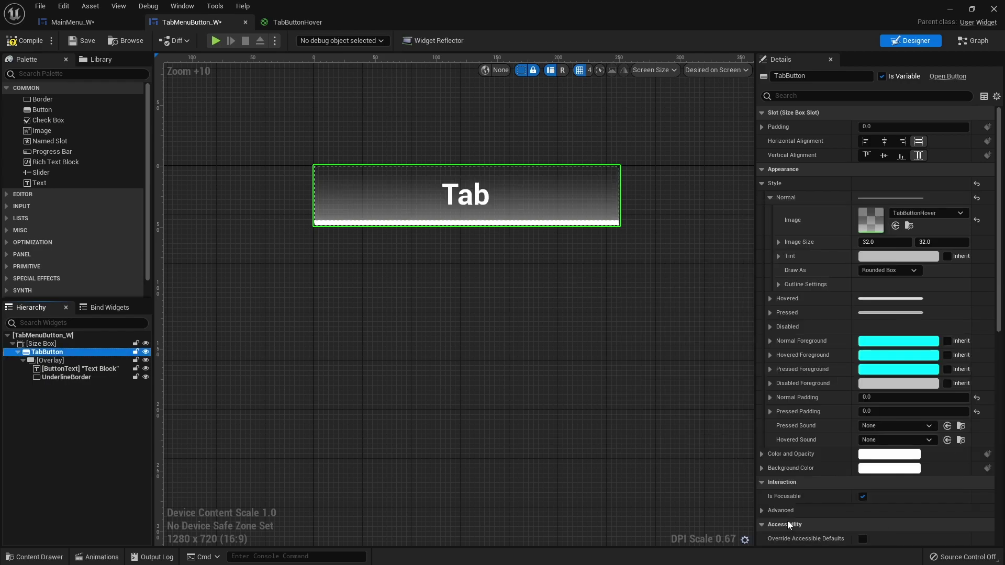
- Examine how the gradient material looks across the tab button in the designer preview
{"action": "scroll", "coordinate": [457, 246], "scroll_direction": "up", "scroll_amount": 3}
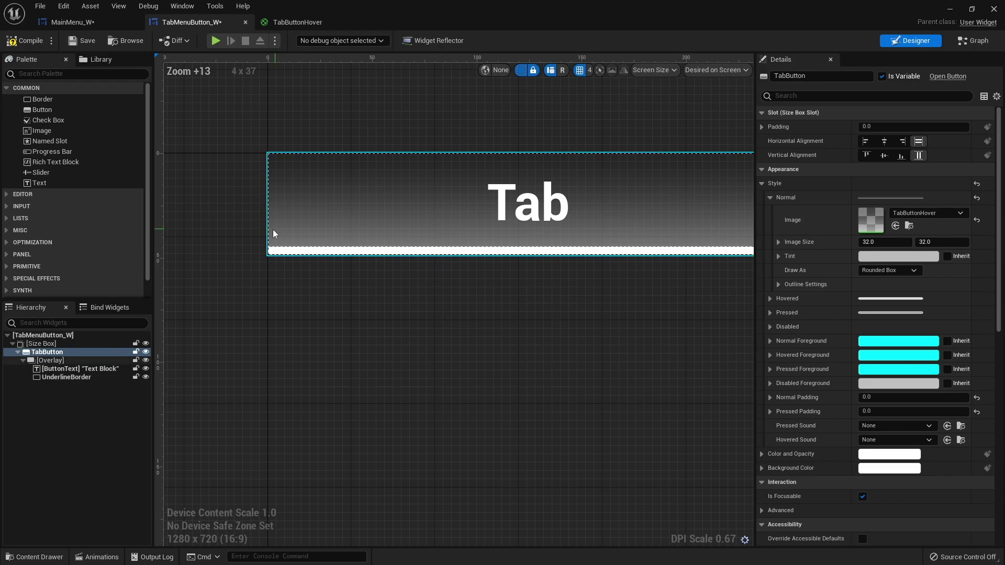
{"action": "right_click_drag", "start_coordinate": [518, 276], "coordinate": [370, 309]}
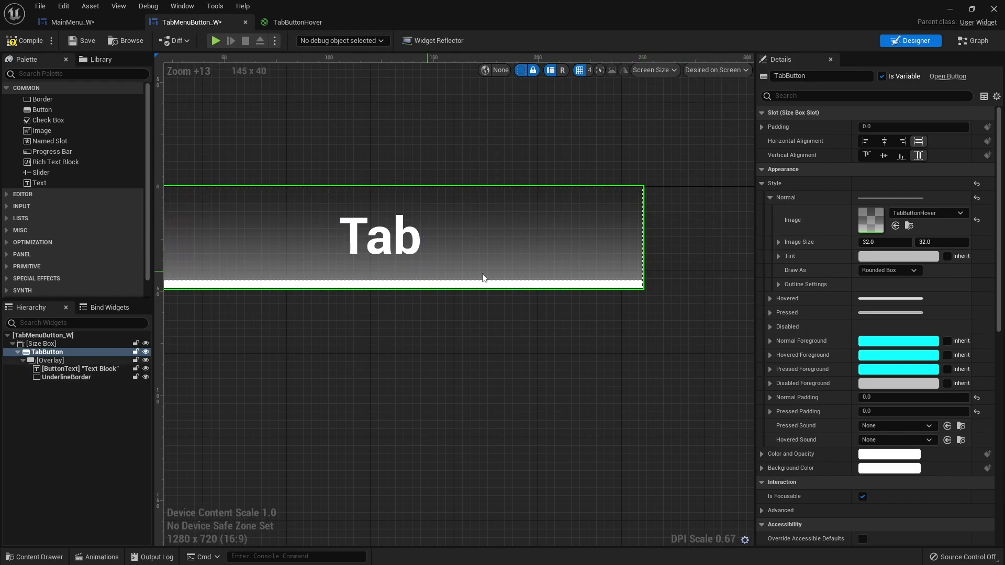
{"action": "right_click_drag", "start_coordinate": [504, 363], "coordinate": [586, 362]}
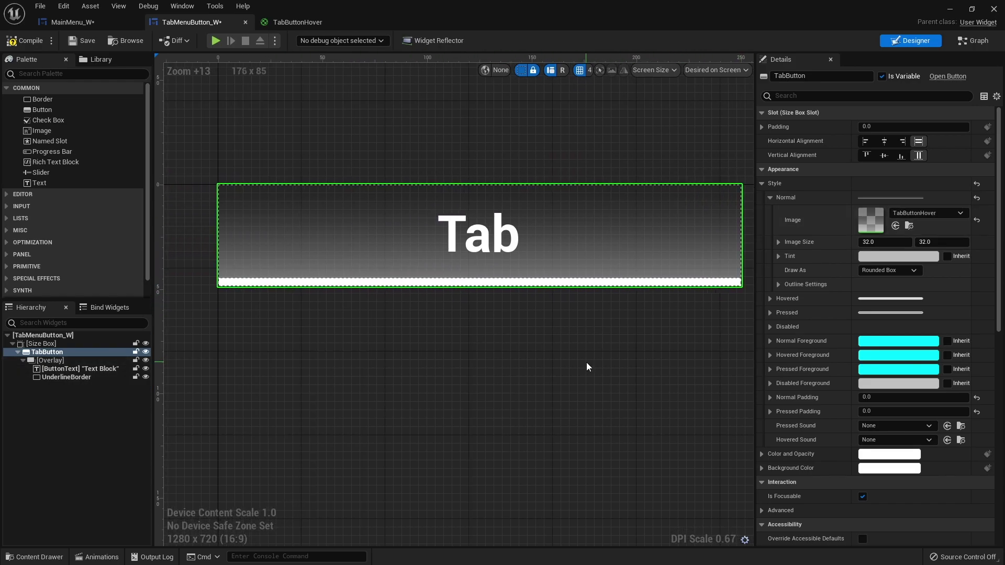
{"action": "scroll", "coordinate": [586, 362], "scroll_direction": "down", "scroll_amount": 1}
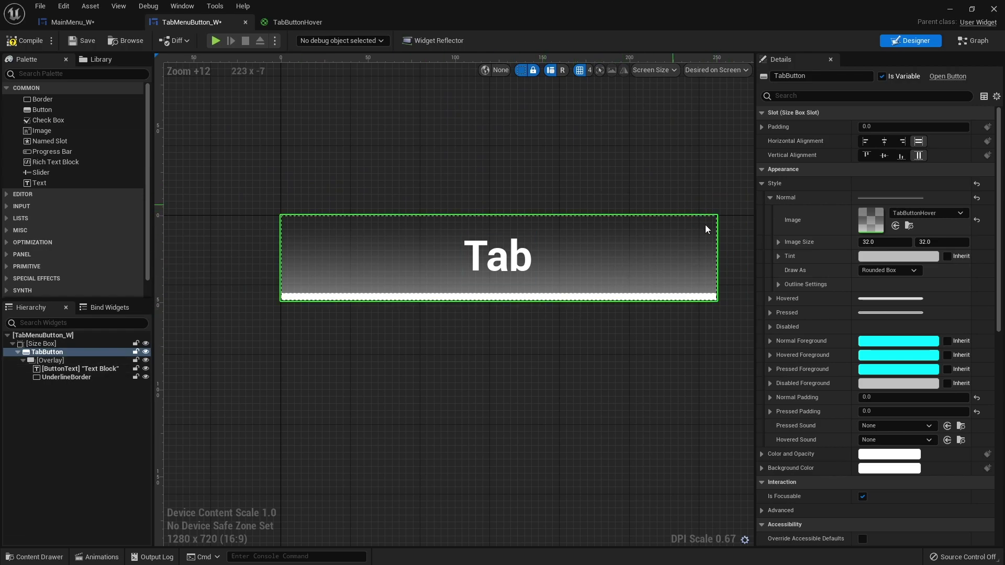
{"action": "right_click_drag", "start_coordinate": [639, 332], "coordinate": [587, 313]}
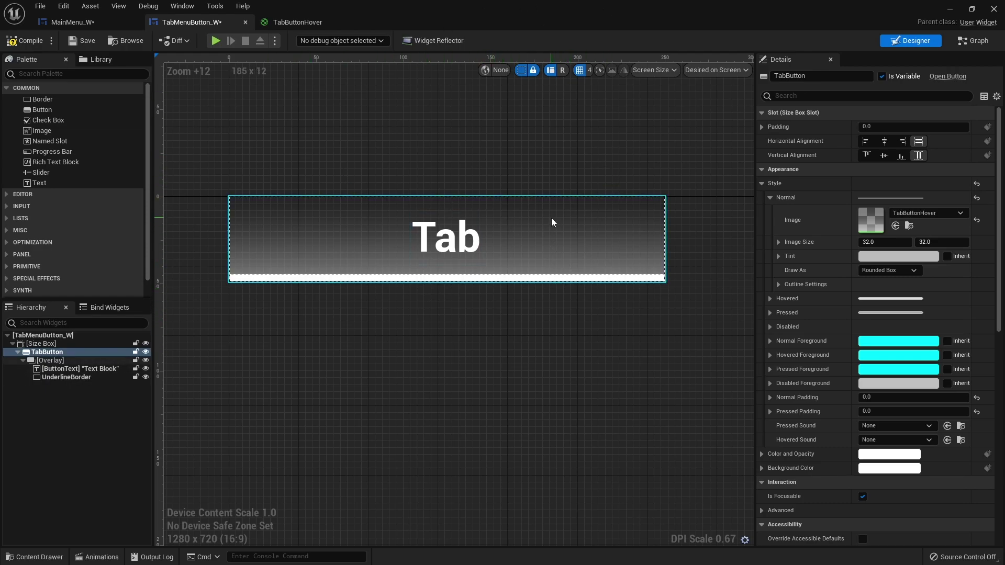
{"action": "left_click", "coordinate": [526, 312]}
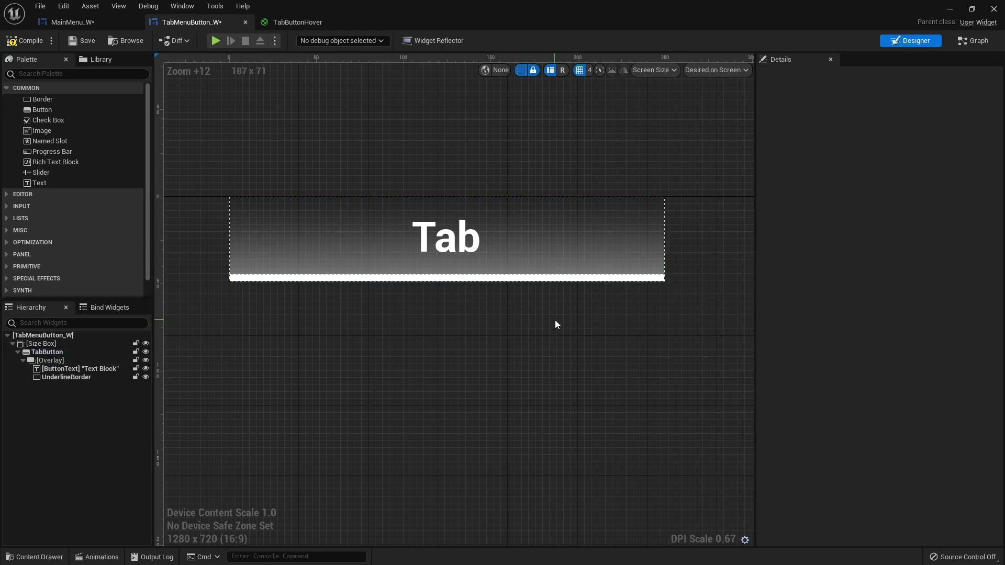
{"action": "right_click_drag", "start_coordinate": [560, 342], "coordinate": [575, 328]}
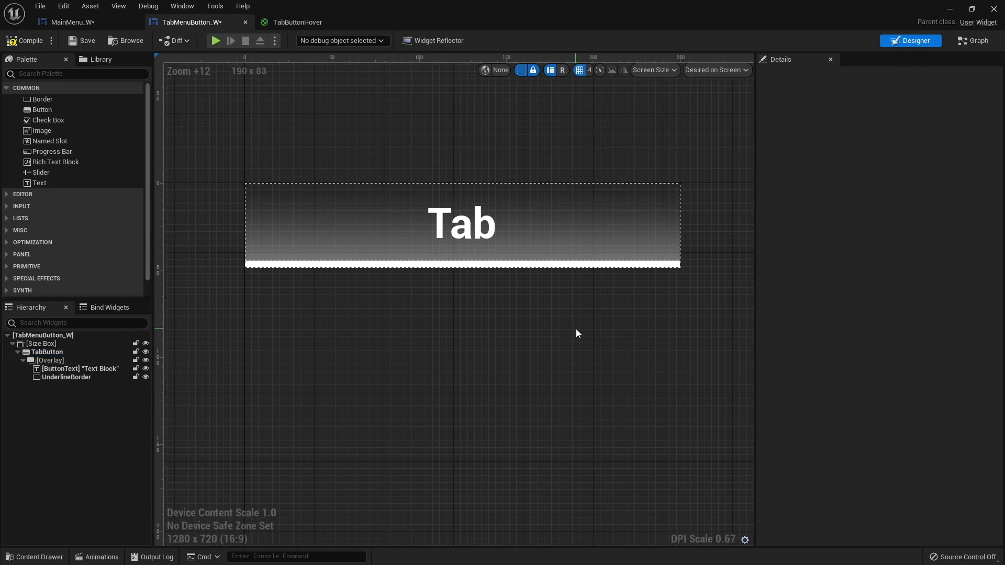
{"action": "scroll", "coordinate": [575, 329], "scroll_direction": "down", "scroll_amount": 1}
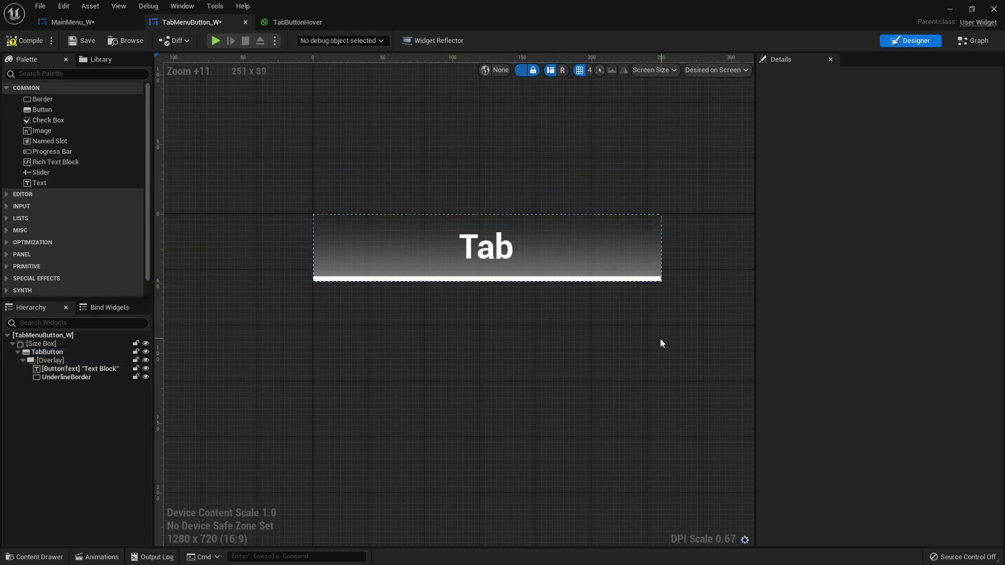
{"action": "right_click_drag", "start_coordinate": [661, 338], "coordinate": [627, 327]}
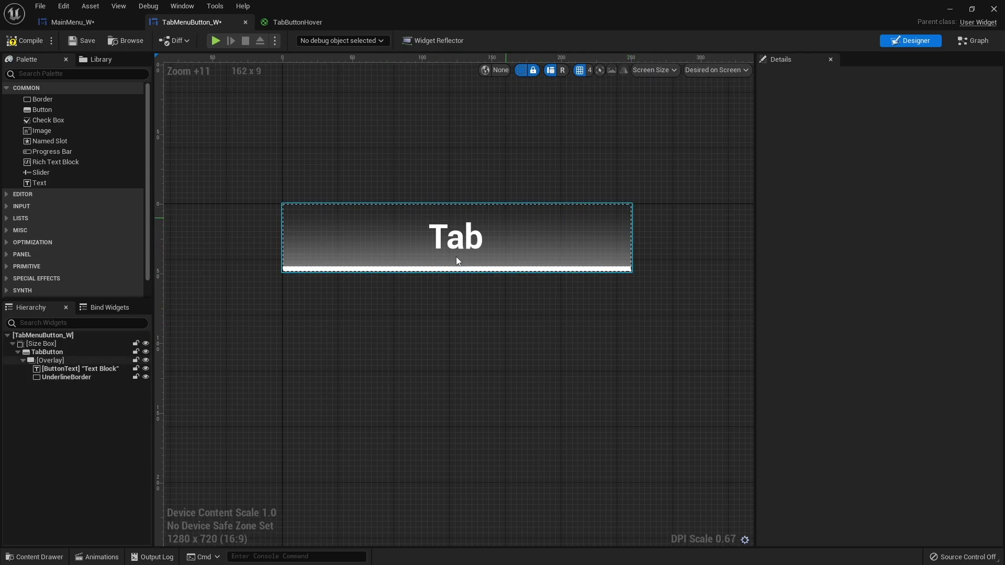
- Set TabButton's Normal tint to gold (Hex sRGB BBA348FF) and store that color in the color picker's saved colors
{"action": "left_click", "coordinate": [576, 242]}
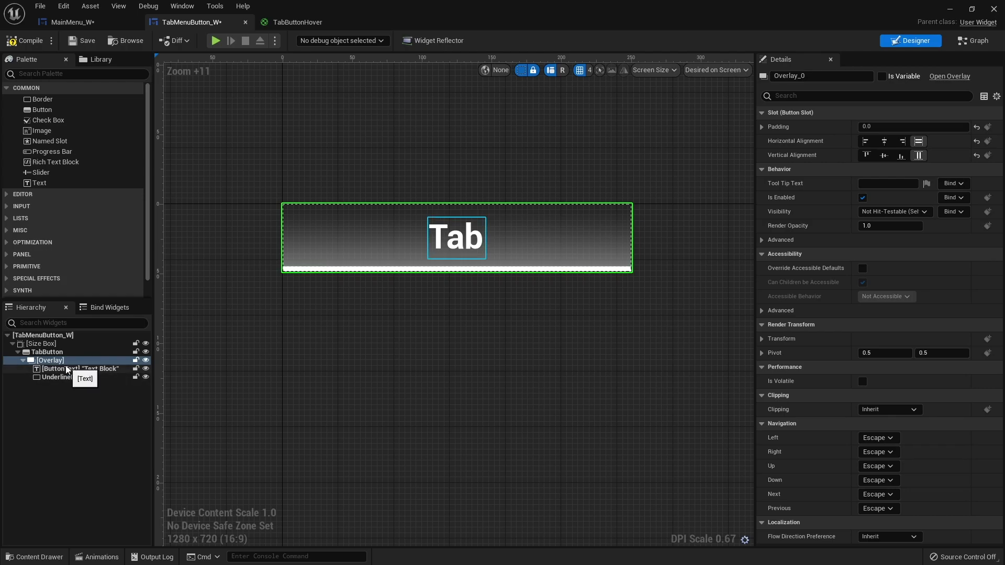
{"action": "left_click", "coordinate": [48, 352]}
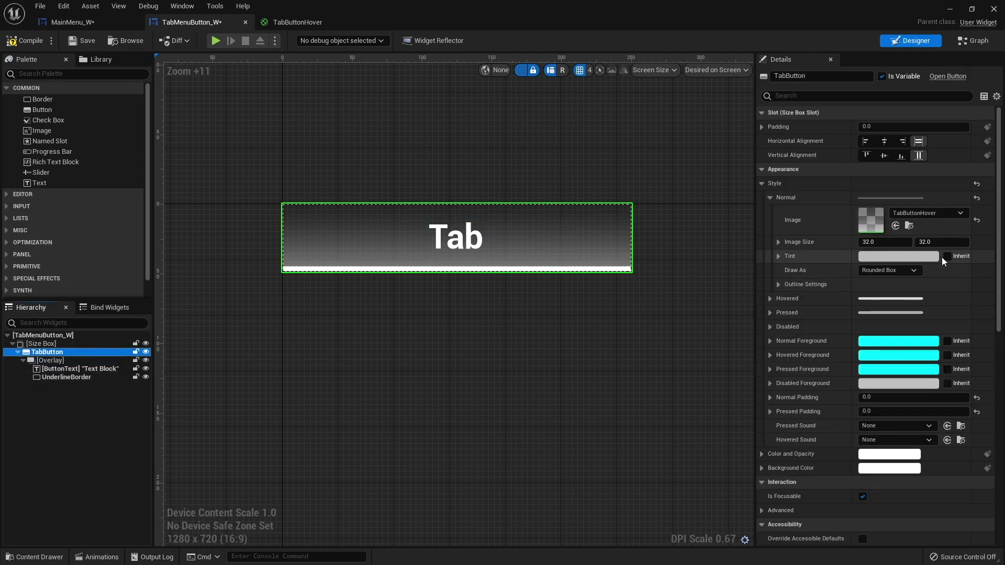
{"action": "left_click", "coordinate": [890, 256]}
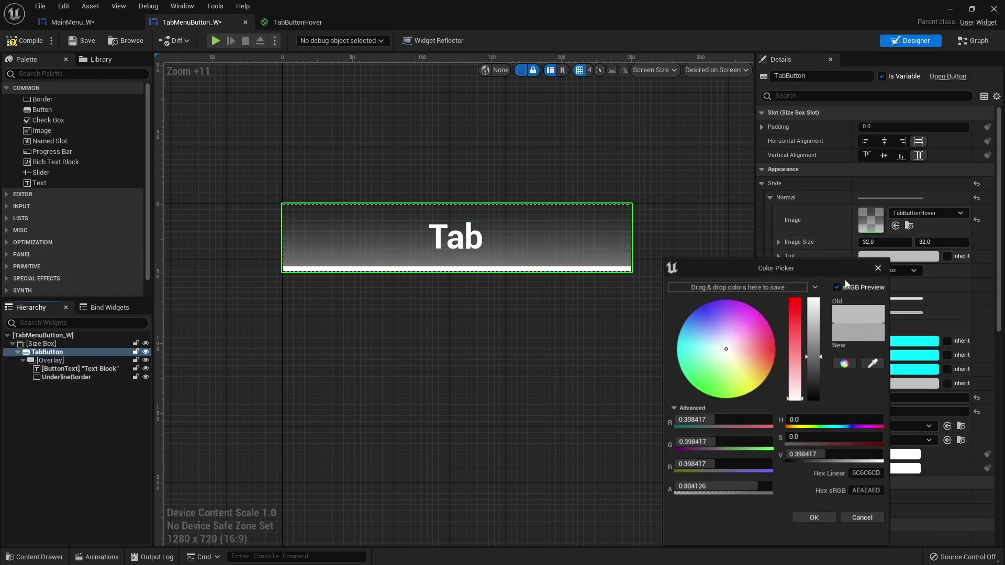
{"action": "left_click", "coordinate": [750, 352]}
{"action": "left_click_drag", "start_coordinate": [738, 349], "coordinate": [761, 383]}
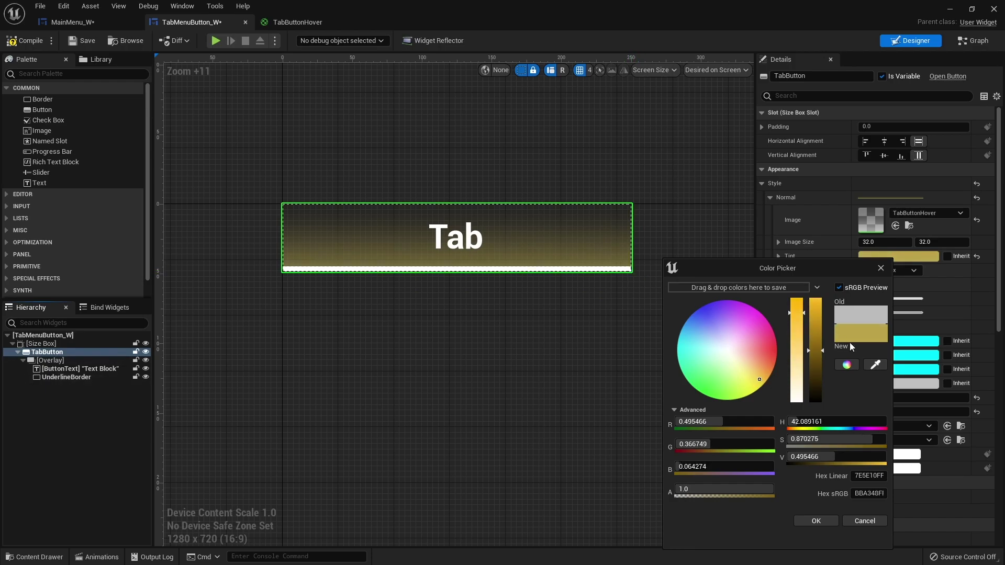
{"action": "left_click_drag", "start_coordinate": [850, 335], "coordinate": [869, 323]}
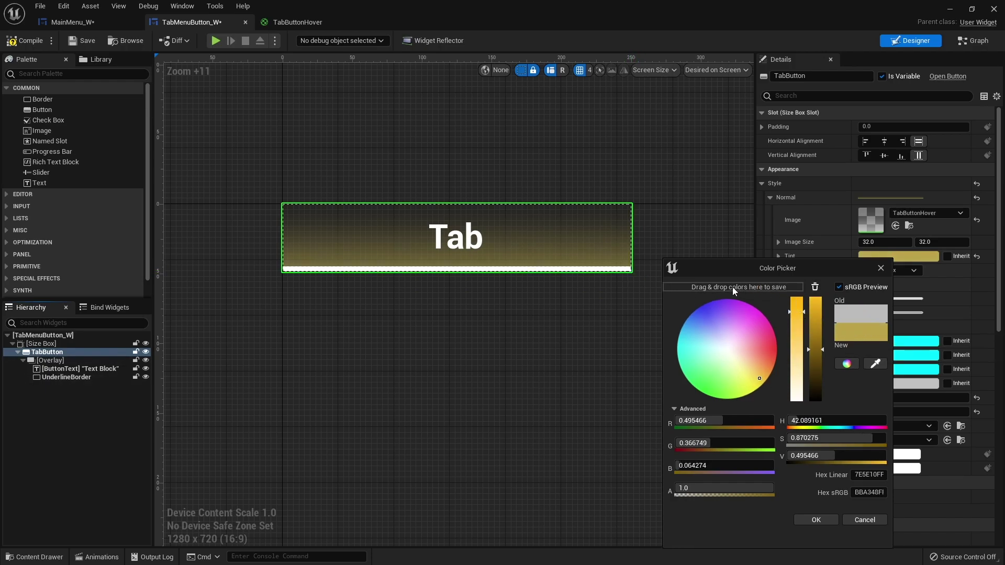
{"action": "left_click_drag", "start_coordinate": [721, 284], "coordinate": [722, 284]}
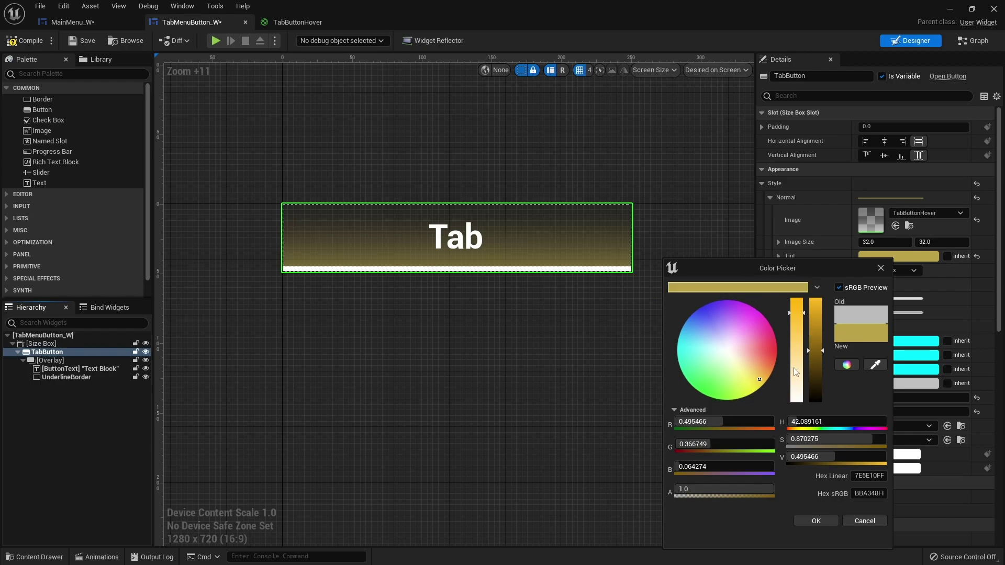
{"action": "left_click", "coordinate": [817, 521]}
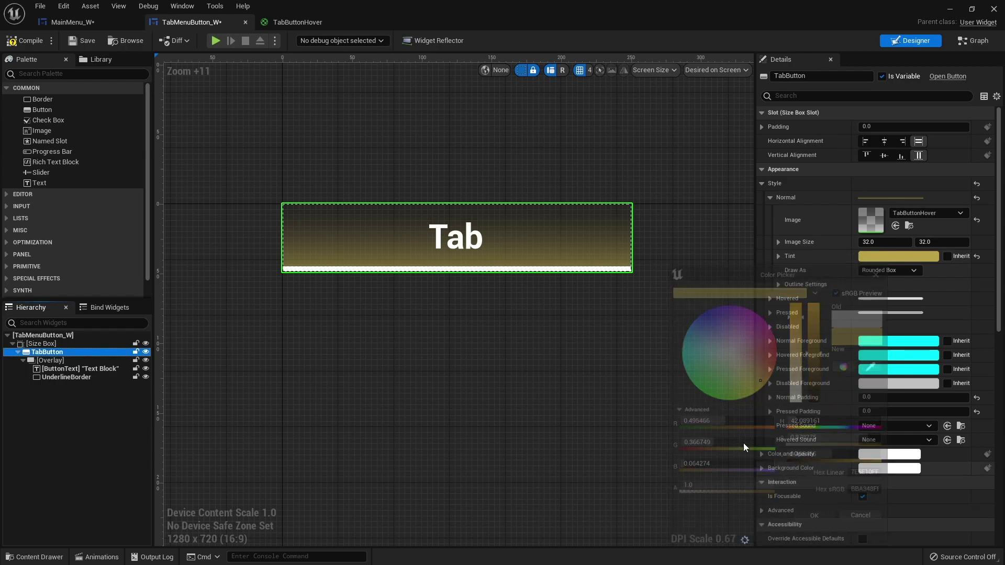
- Set the UnderlineBorder's Brush Color to the saved gold color
{"action": "left_click", "coordinate": [504, 270]}
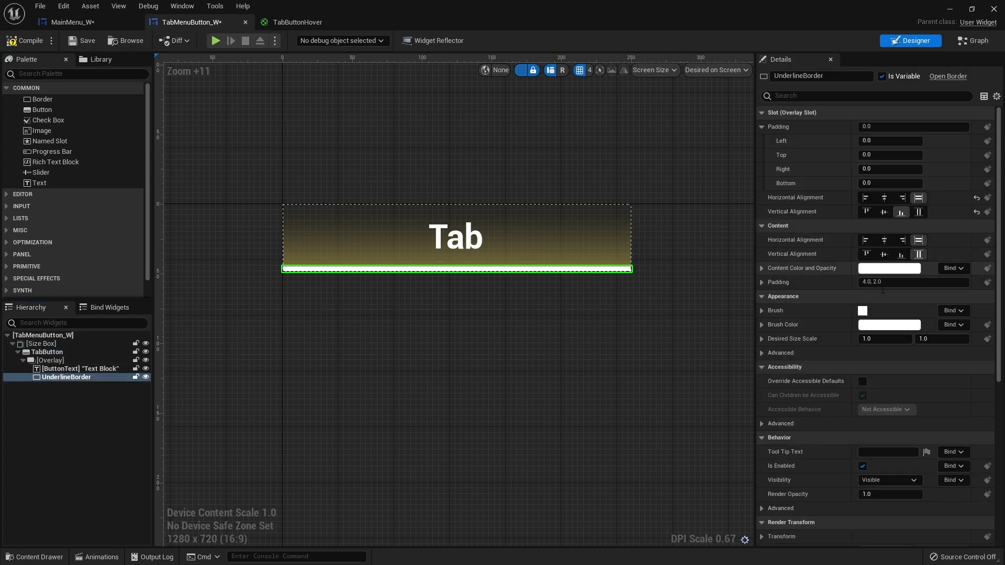
{"action": "left_click", "coordinate": [889, 324]}
{"action": "left_click", "coordinate": [753, 314]}
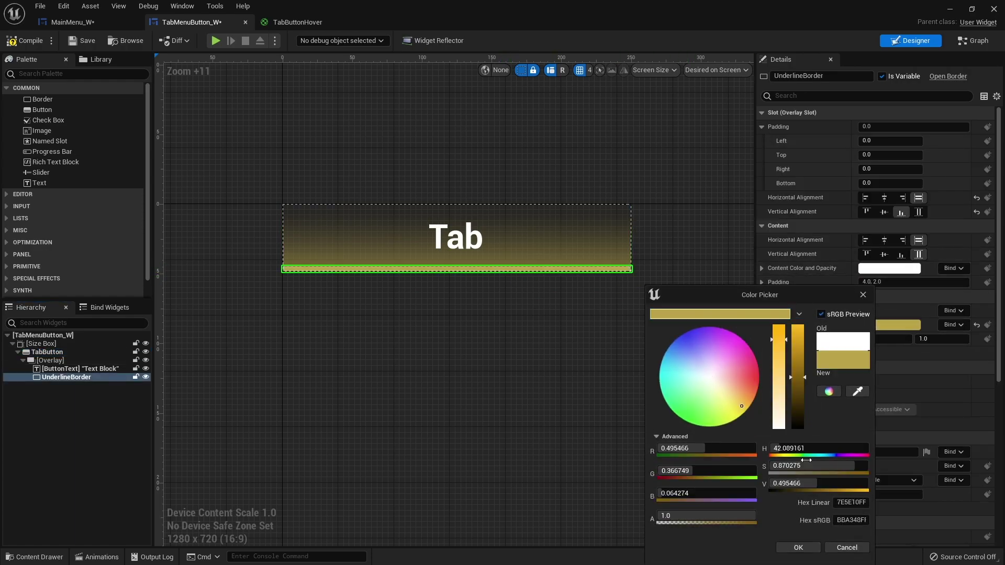
{"action": "left_click", "coordinate": [798, 545]}
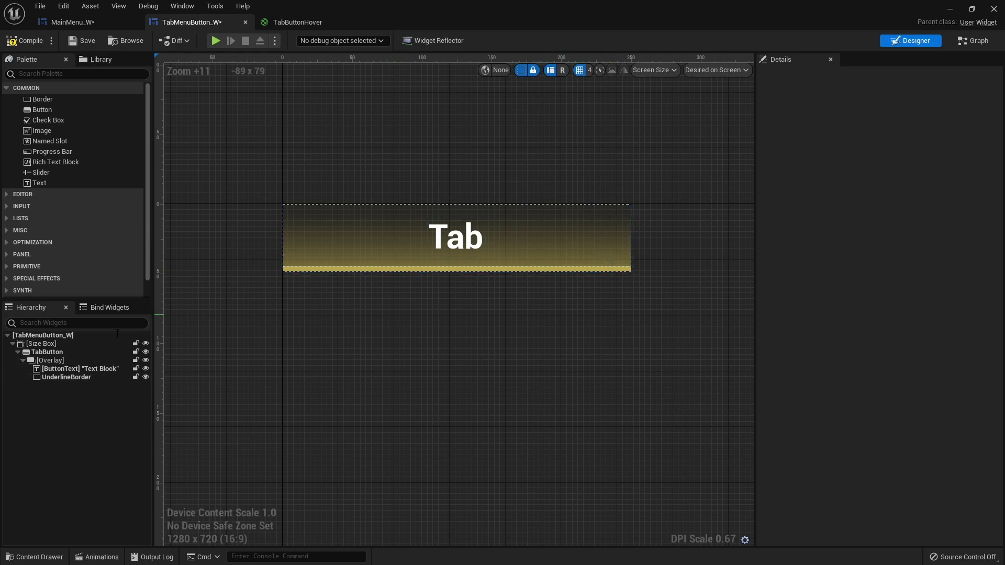
- Copy TabButton's Normal style and paste it onto the Hovered and Pressed styles
{"action": "left_click", "coordinate": [77, 353]}
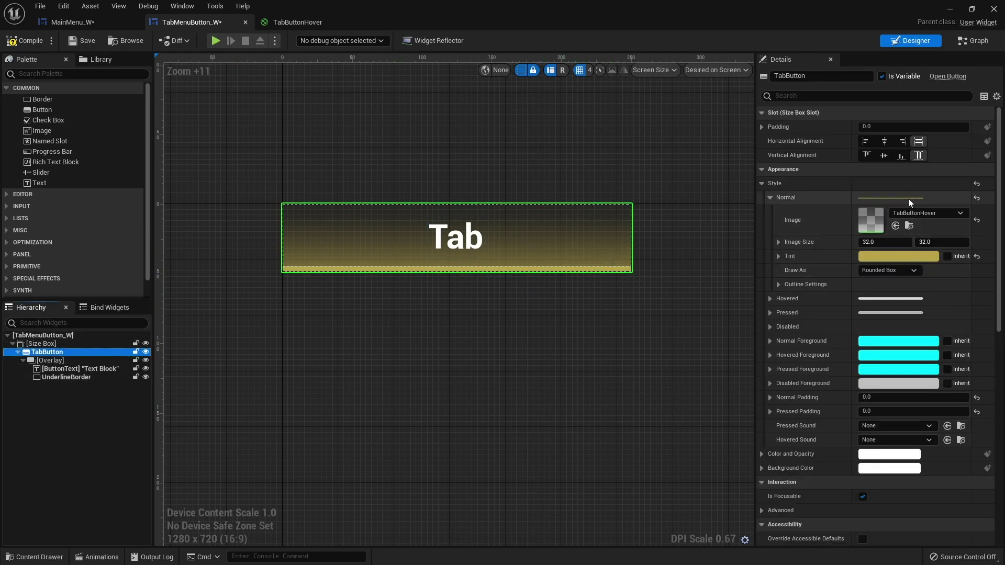
{"action": "right_click", "coordinate": [824, 197]}
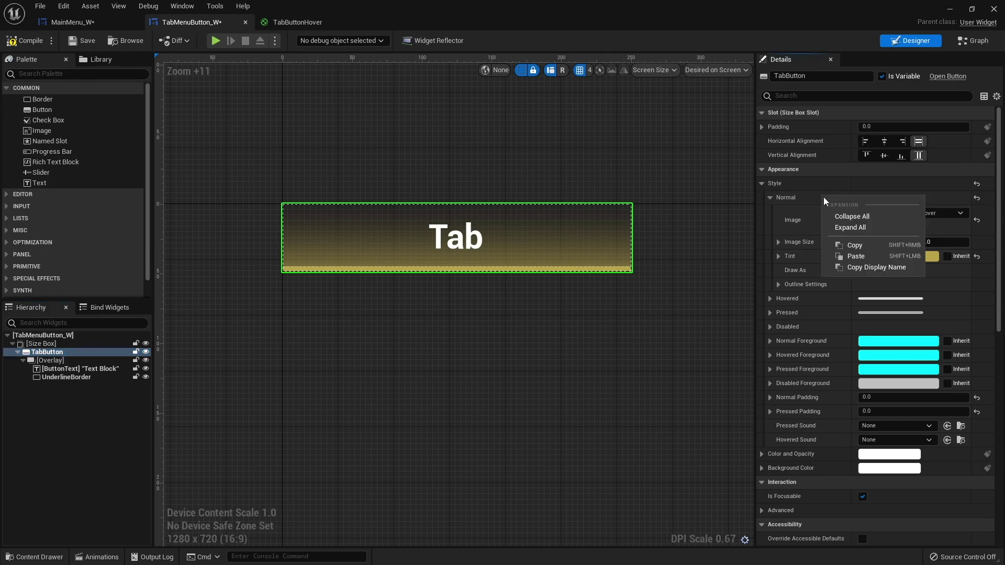
{"action": "left_click", "coordinate": [875, 247]}
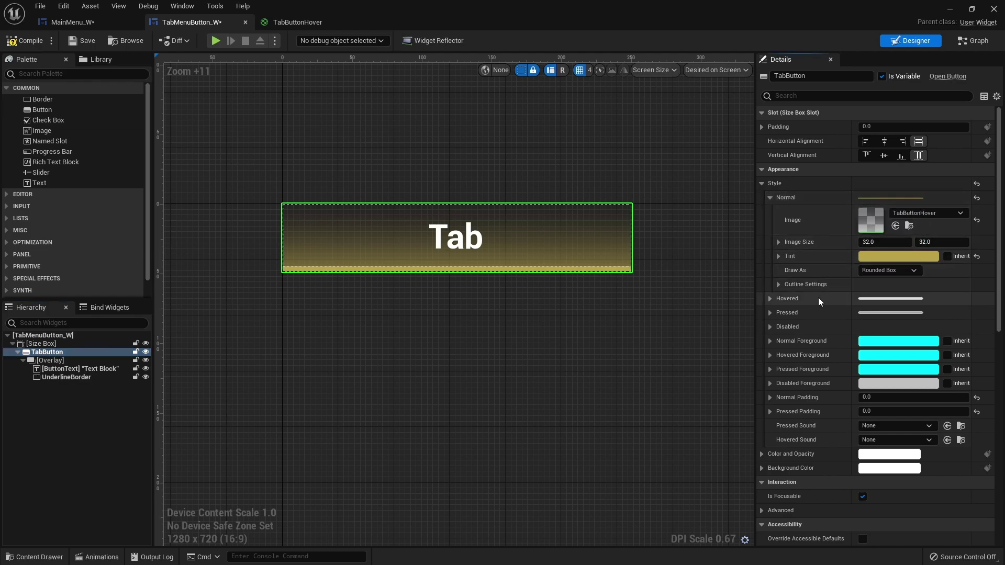
{"action": "right_click", "coordinate": [805, 300]}
{"action": "left_click", "coordinate": [838, 361]}
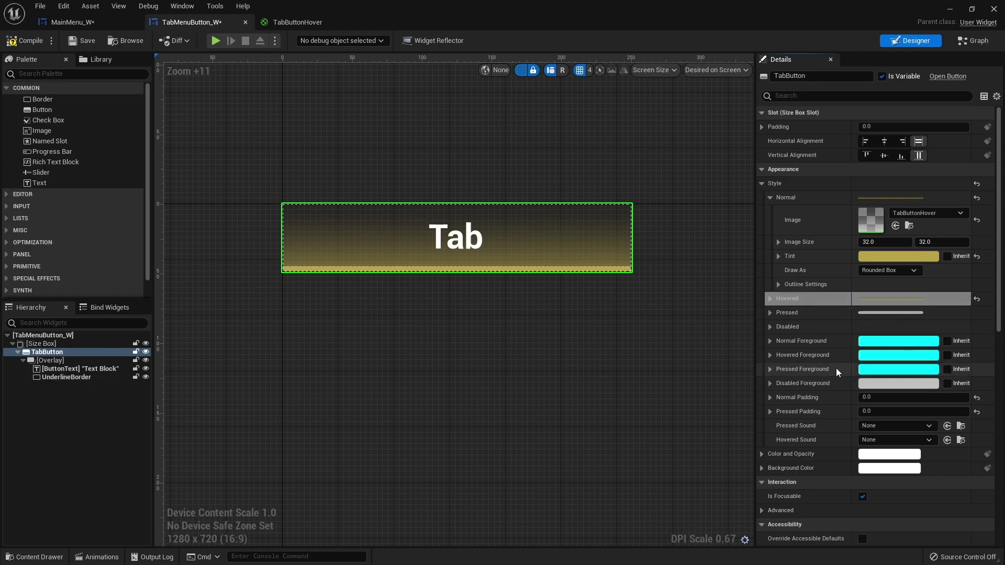
{"action": "right_click", "coordinate": [809, 313]}
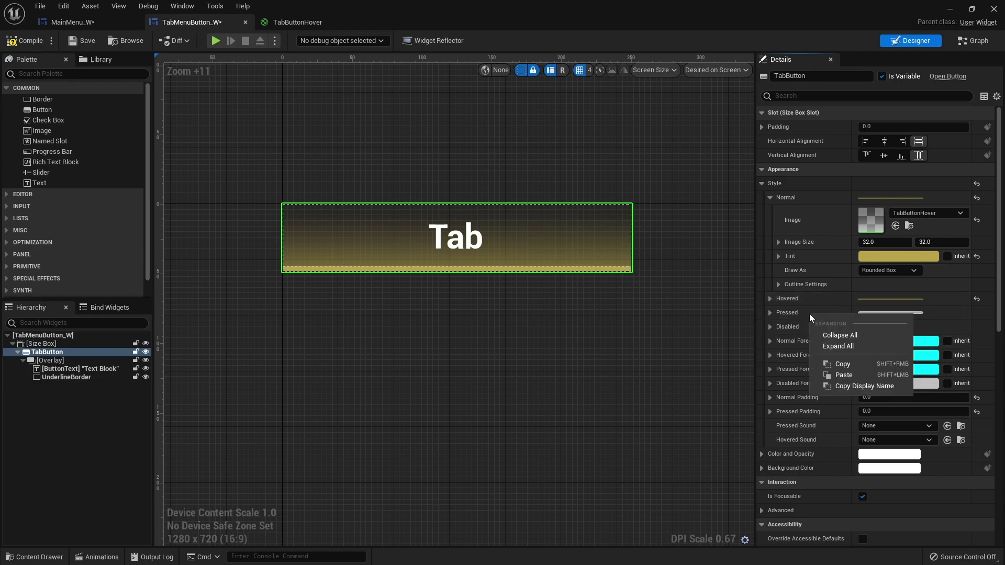
{"action": "left_click", "coordinate": [852, 371]}
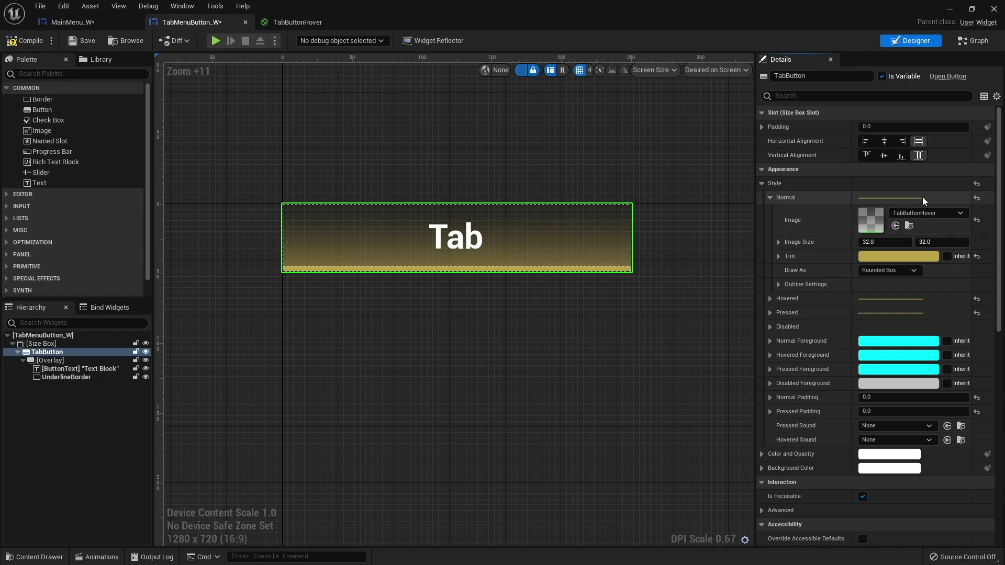
- Reset TabButton's Normal style to default and set its tint alpha to 0
{"action": "left_click", "coordinate": [976, 197]}
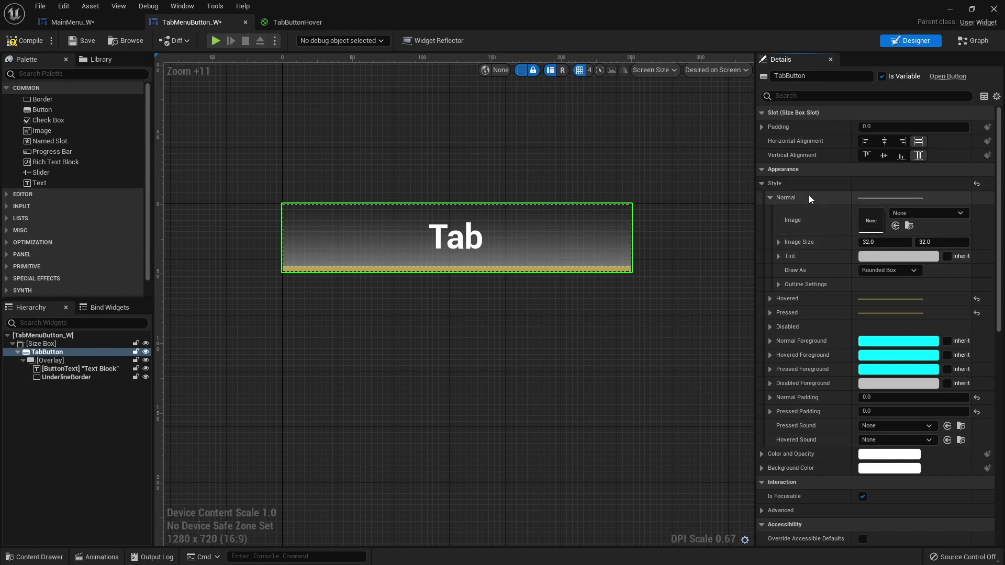
{"action": "left_click", "coordinate": [884, 255]}
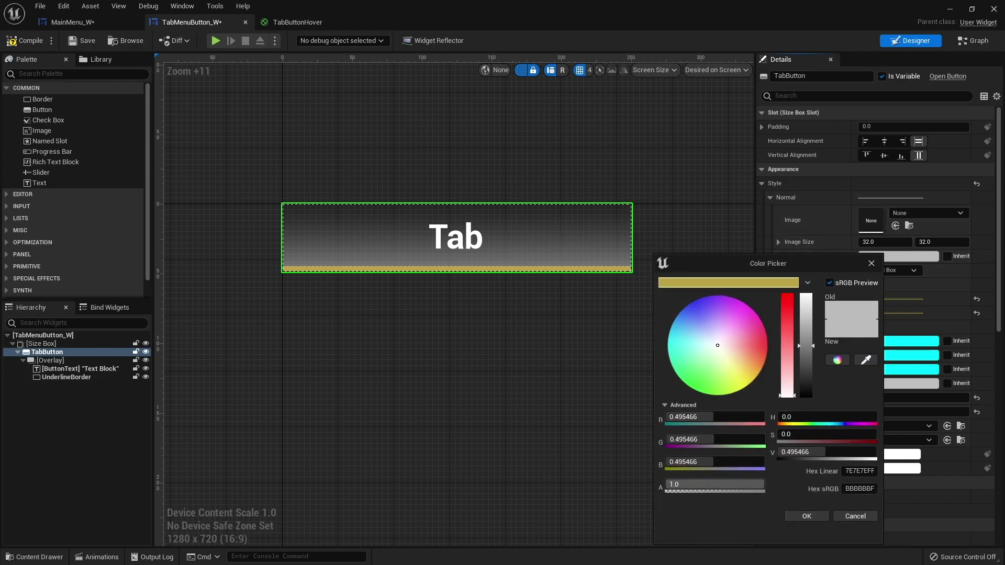
{"action": "type", "text": "0"}
{"action": "key", "text": "Return"}
{"action": "left_click", "coordinate": [803, 518]}
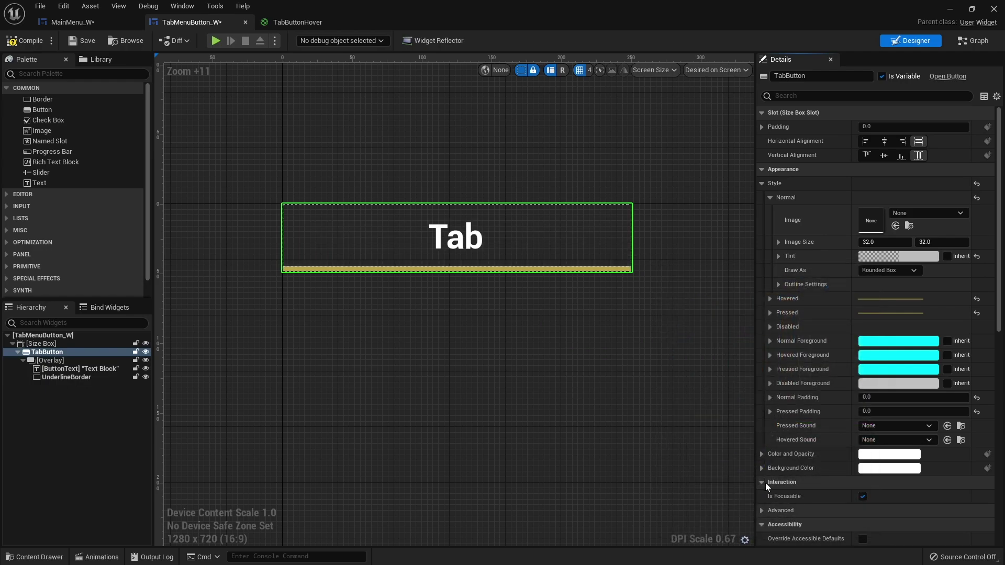
{"action": "left_click", "coordinate": [631, 311]}
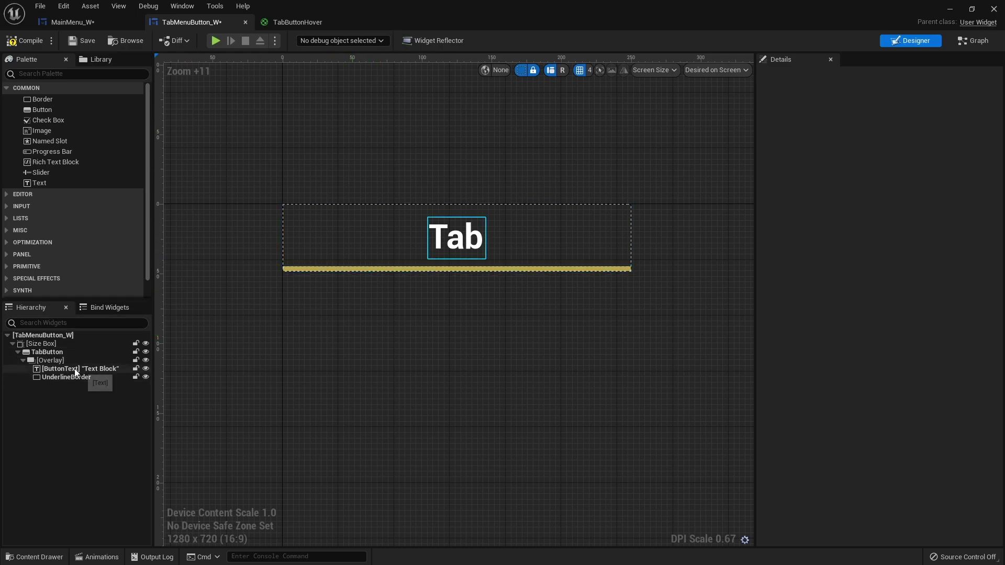
- Set the UnderlineBorder's Brush Color to white with saturation 0 and full value
{"action": "left_click", "coordinate": [104, 378]}
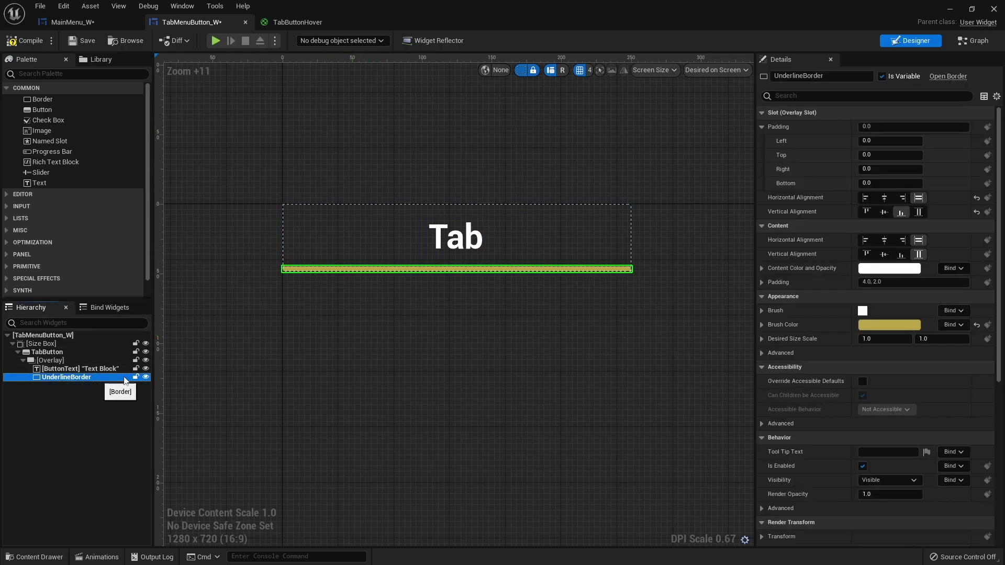
{"action": "left_click", "coordinate": [866, 325]}
{"action": "left_click_drag", "start_coordinate": [771, 368], "coordinate": [767, 453]}
{"action": "left_click_drag", "start_coordinate": [783, 388], "coordinate": [786, 327]}
{"action": "left_click", "coordinate": [787, 547]}
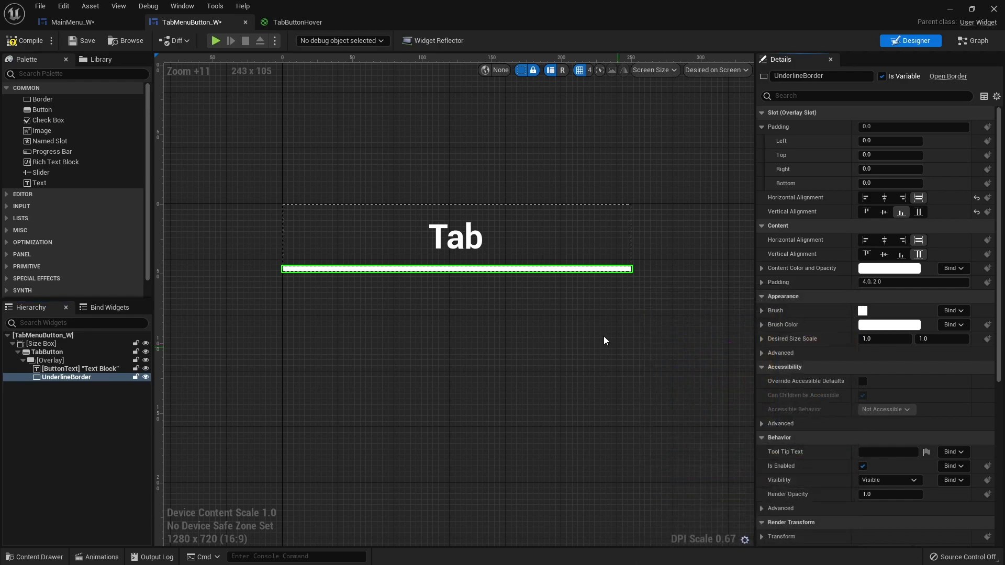
{"action": "left_click", "coordinate": [604, 337]}
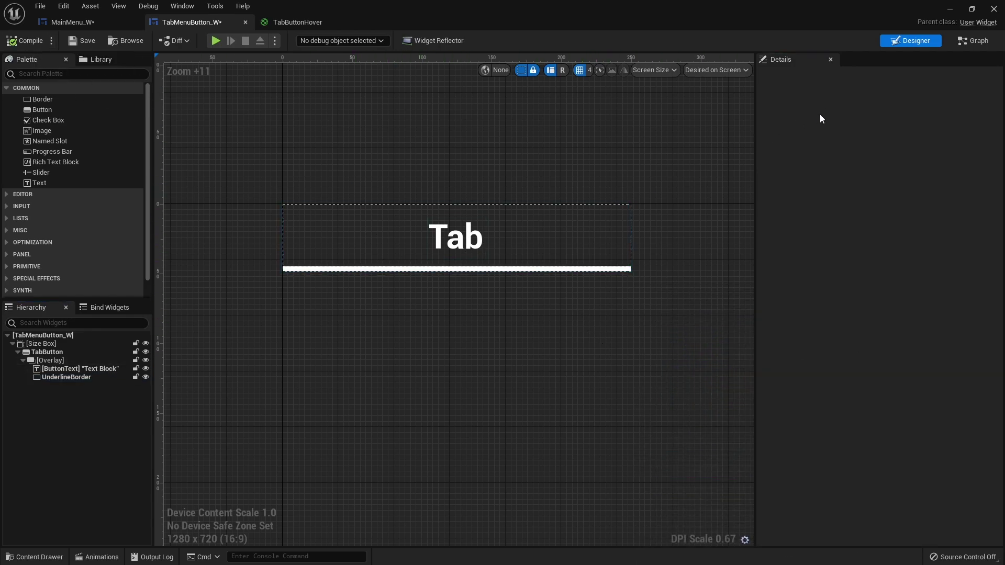
- Add an On Hovered event for TabButton and place a getter for UnderlineBorder near it in the event graph
{"action": "left_click", "coordinate": [88, 351]}
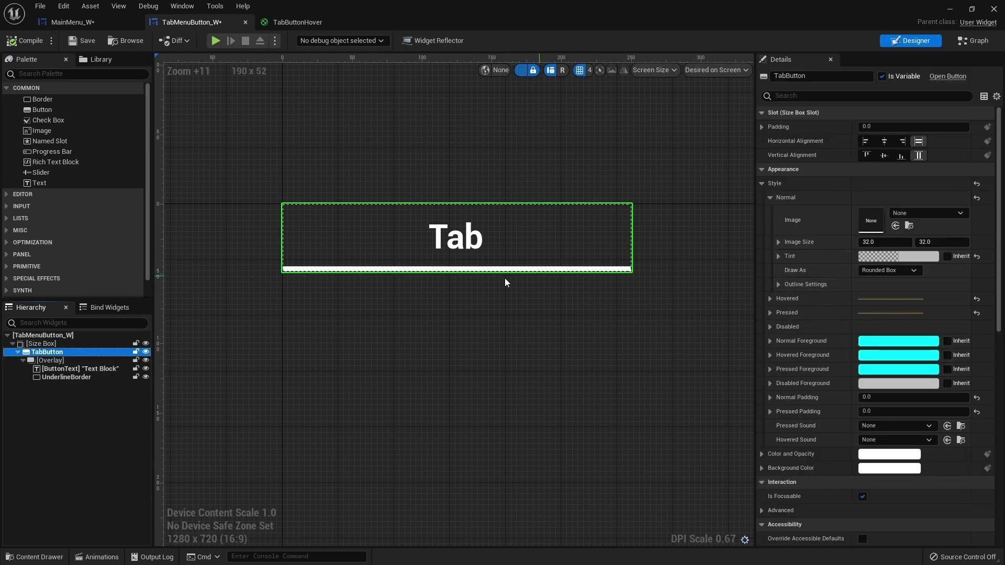
{"action": "scroll", "coordinate": [805, 378], "scroll_direction": "down", "scroll_amount": 10}
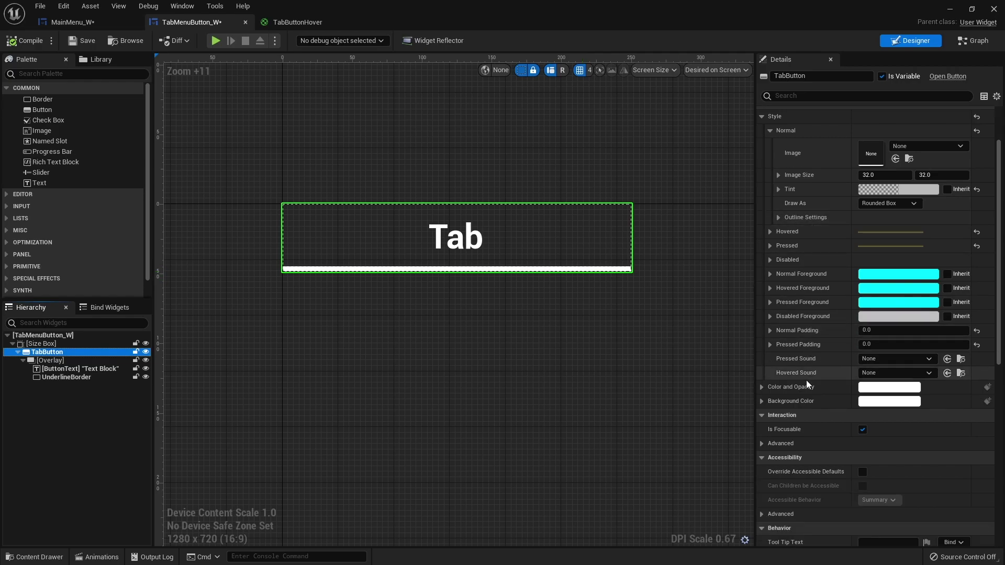
{"action": "scroll", "coordinate": [805, 378], "scroll_direction": "down", "scroll_amount": 5}
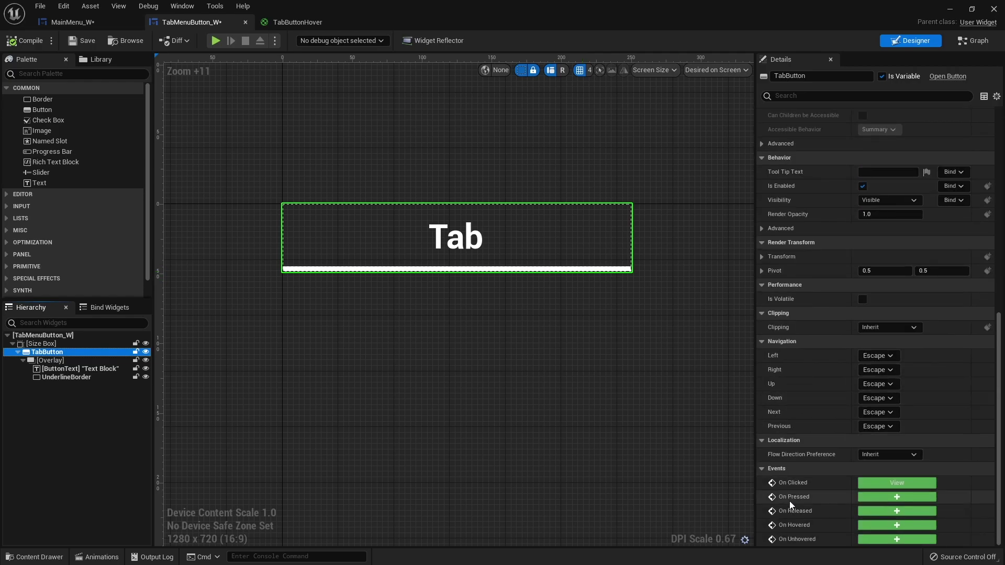
{"action": "left_click", "coordinate": [897, 525]}
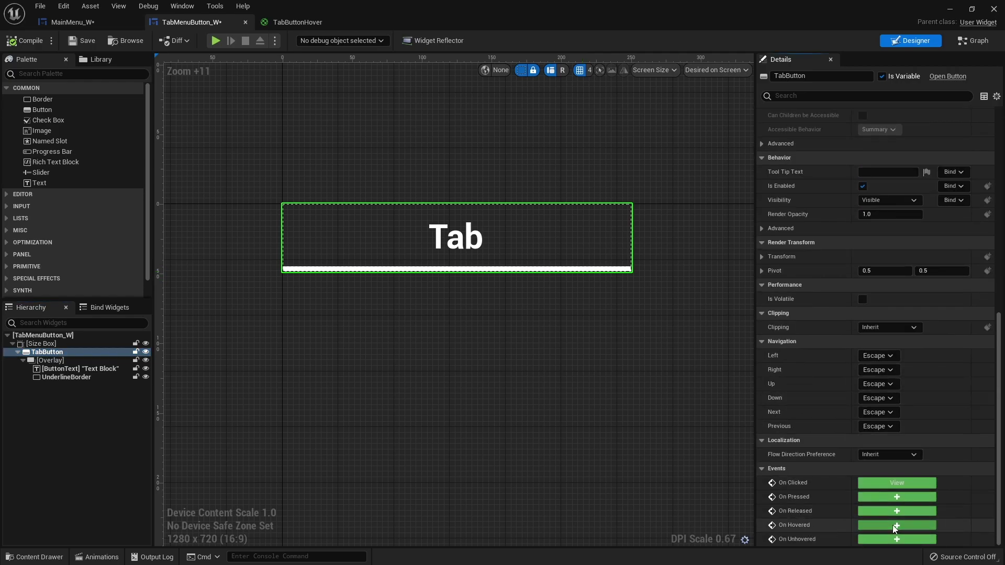
{"action": "left_click_drag", "start_coordinate": [593, 308], "coordinate": [446, 356]}
{"action": "right_click_drag", "start_coordinate": [555, 392], "coordinate": [500, 309]}
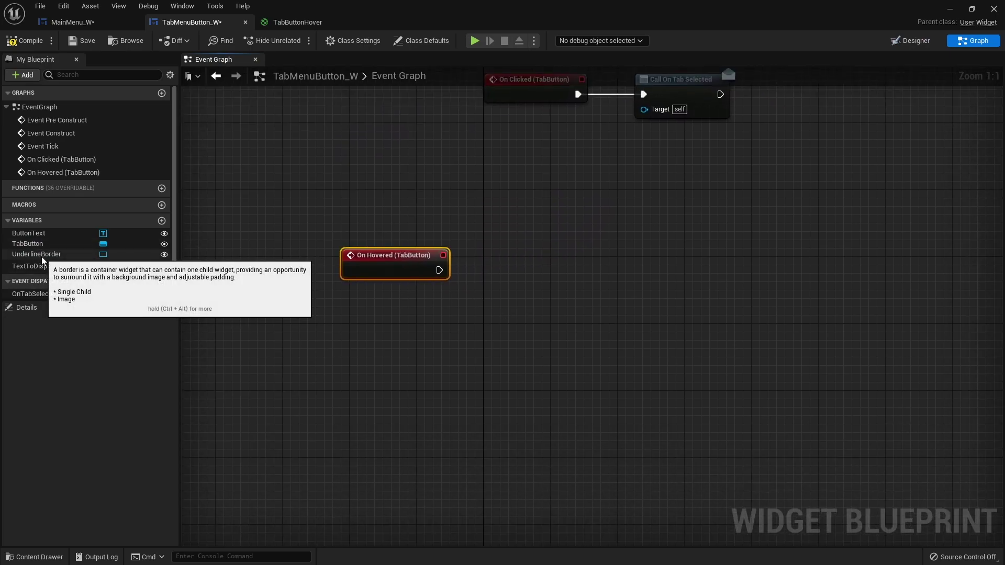
{"action": "left_click_drag", "start_coordinate": [44, 259], "coordinate": [508, 282]}
{"action": "left_click", "coordinate": [412, 347]}
{"action": "type", "text": "set"}
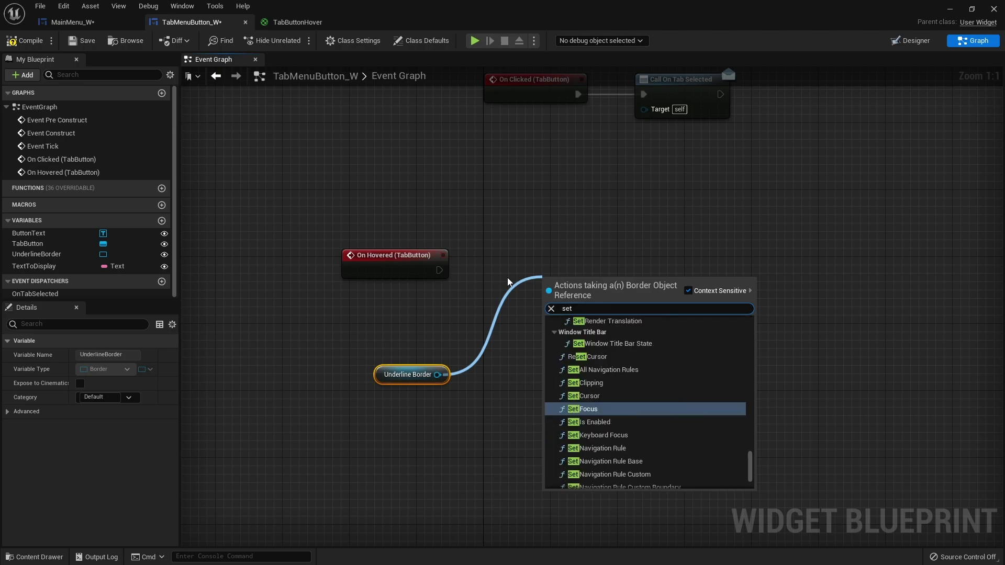
{"action": "type", "text": " tint"}
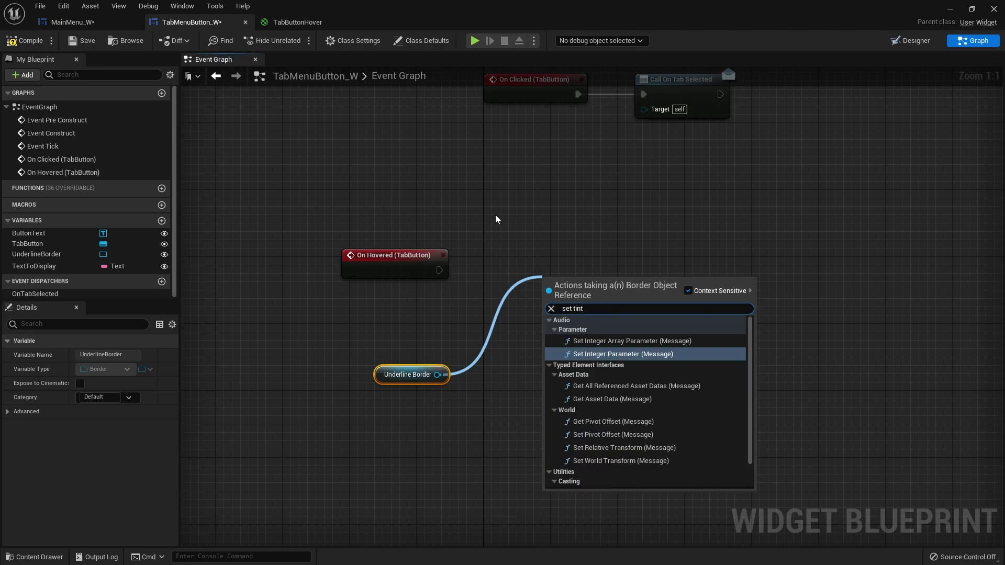
{"action": "left_click", "coordinate": [497, 224]}
{"action": "left_click", "coordinate": [911, 41]}
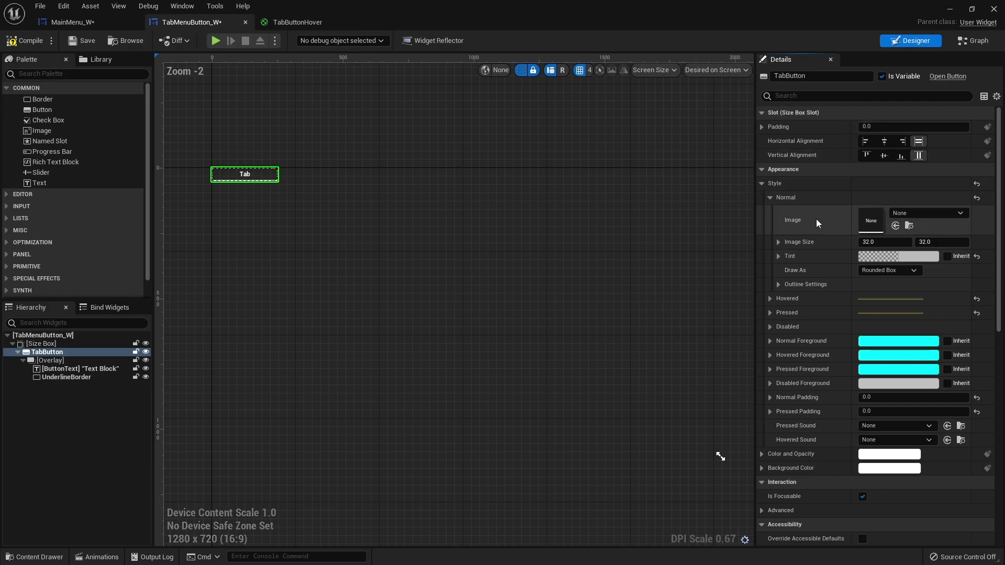
{"action": "left_click", "coordinate": [78, 377]}
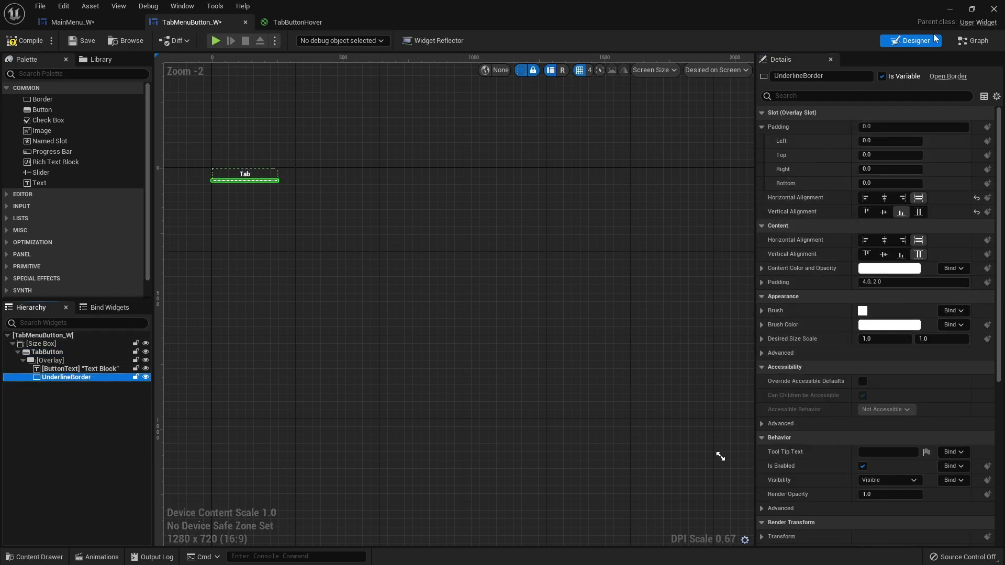
{"action": "left_click", "coordinate": [969, 42]}
- Add a Set Brush Color node targeting UnderlineBorder and connect it to the On Hovered event
{"action": "left_click_drag", "start_coordinate": [437, 374], "coordinate": [531, 306]}
{"action": "type", "text": "s"}
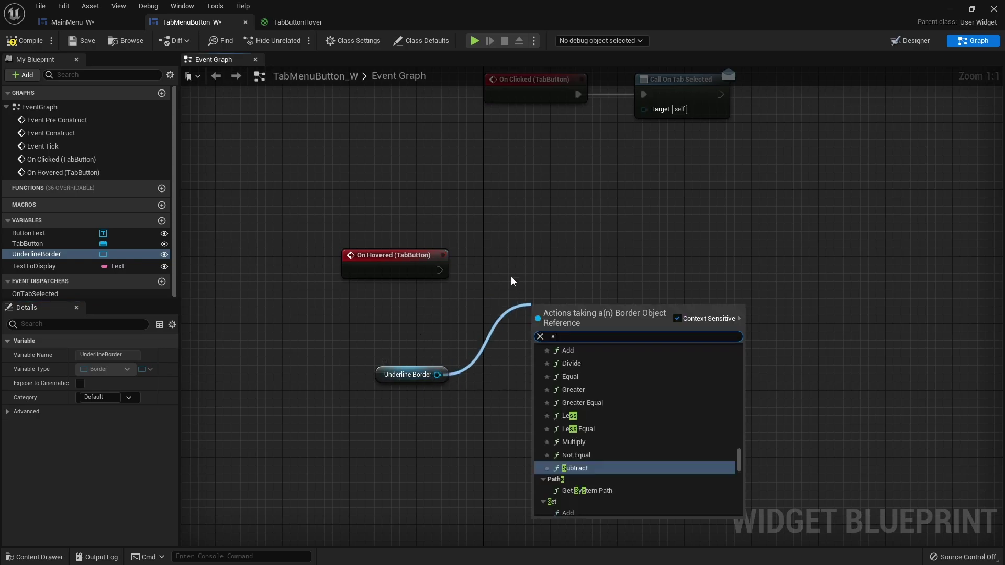
{"action": "type", "text": "et brush"}
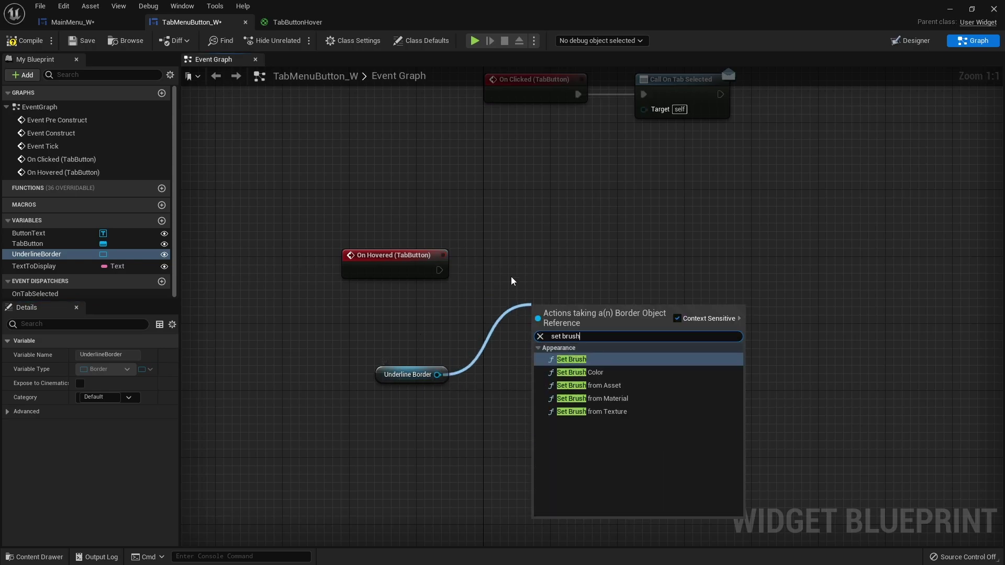
{"action": "left_click", "coordinate": [661, 375]}
{"action": "mouse_move", "coordinate": [539, 345]}
{"action": "left_mouse_down"}
{"action": "mouse_move", "coordinate": [530, 262]}
{"action": "mouse_move", "coordinate": [471, 286]}
{"action": "mouse_move", "coordinate": [488, 286]}
{"action": "mouse_move", "coordinate": [439, 271]}
{"action": "left_mouse_up"}
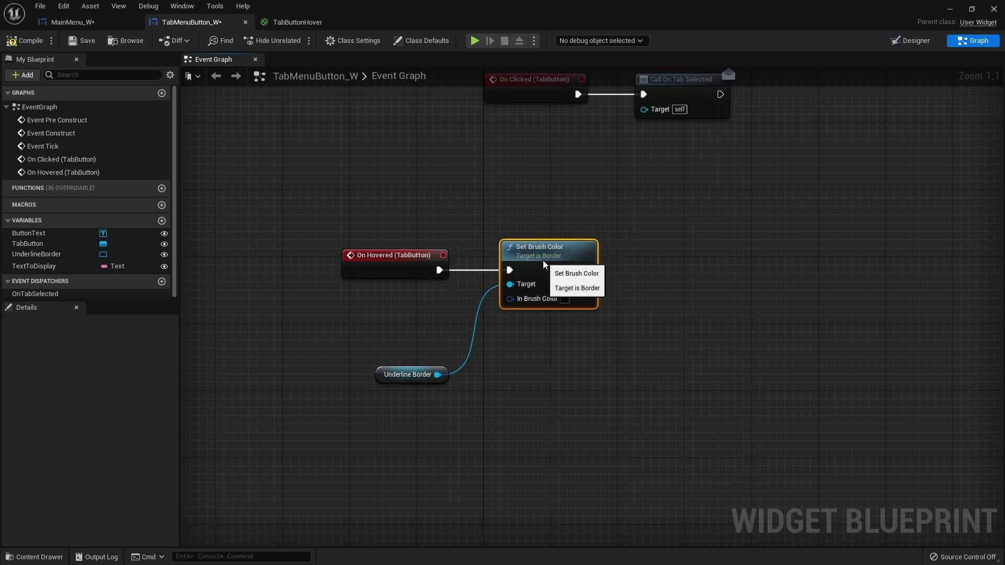
- Set the hover node's In Brush Color to the saved gold and move the Underline Border getter closer beneath the event
{"action": "left_click", "coordinate": [565, 299]}
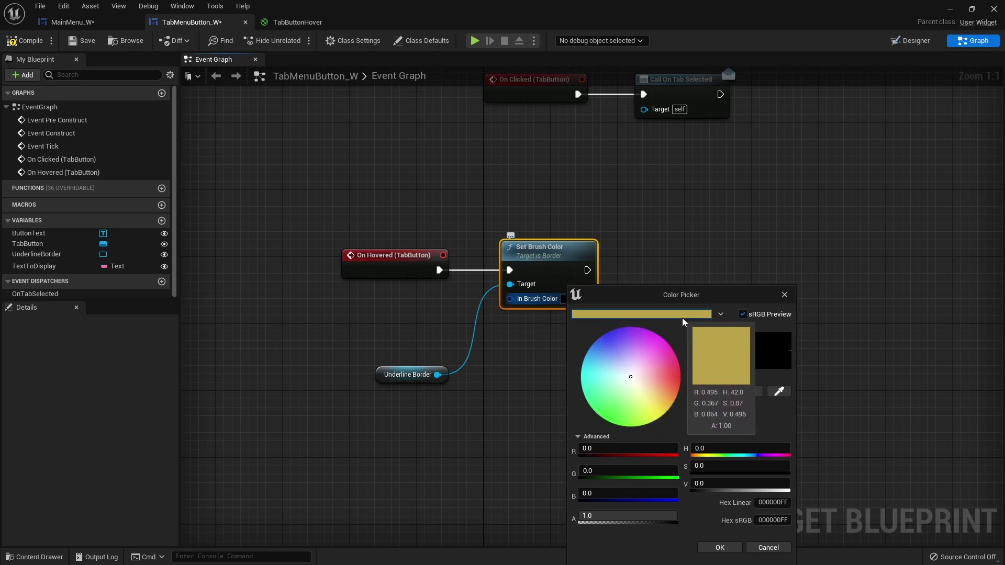
{"action": "left_click", "coordinate": [698, 317]}
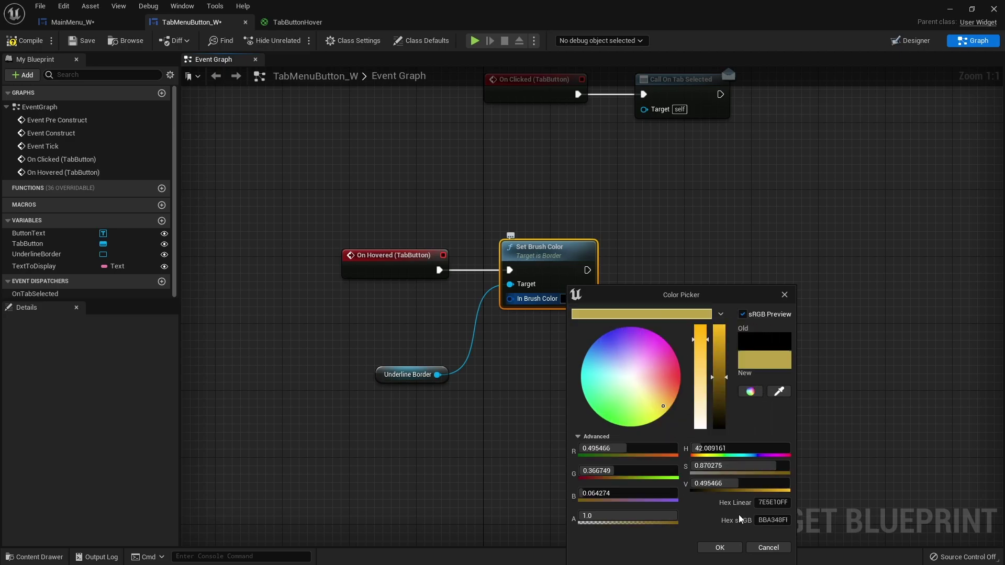
{"action": "left_click", "coordinate": [719, 548]}
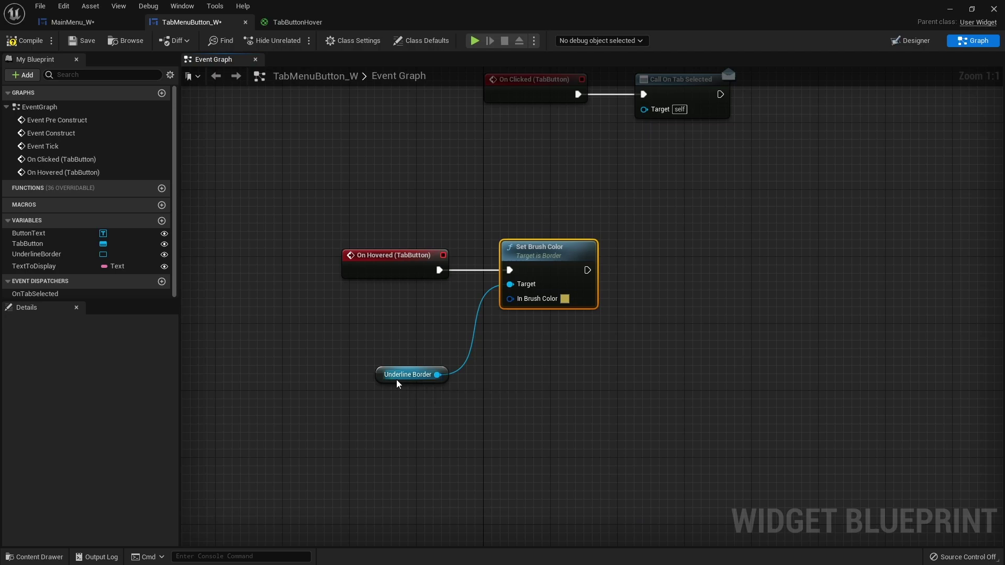
{"action": "left_click_drag", "start_coordinate": [423, 385], "coordinate": [406, 335]}
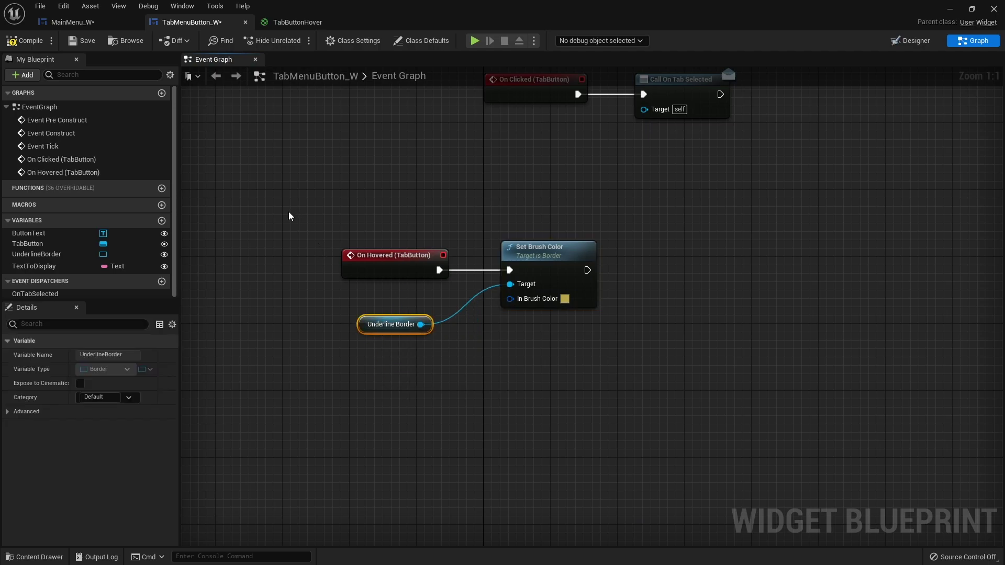
- Add an On Unhovered event for TabButton and connect it to a copy of the Underline Border and Set Brush Color nodes
{"action": "left_click", "coordinate": [42, 244]}
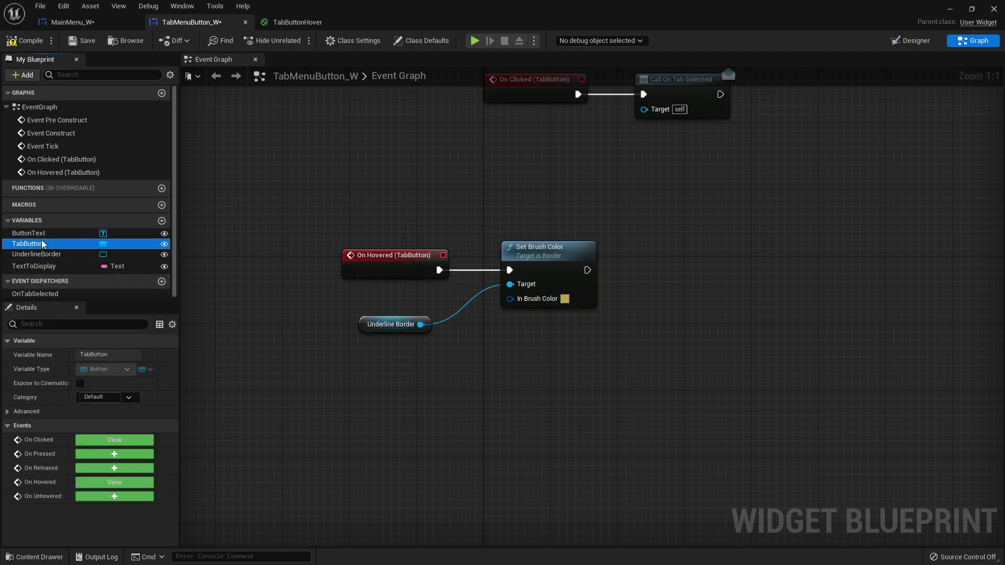
{"action": "left_click", "coordinate": [98, 497]}
{"action": "left_click_drag", "start_coordinate": [793, 156], "coordinate": [579, 141]}
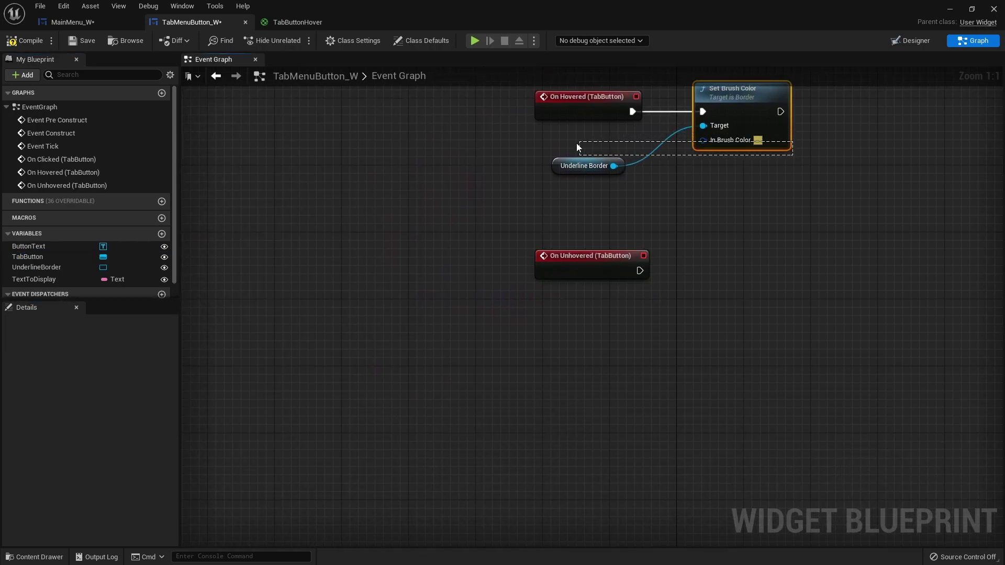
{"action": "mouse_move", "coordinate": [785, 131]}
{"action": "left_mouse_down"}
{"action": "mouse_move", "coordinate": [622, 193]}
{"action": "mouse_move", "coordinate": [586, 197]}
{"action": "left_mouse_up"}
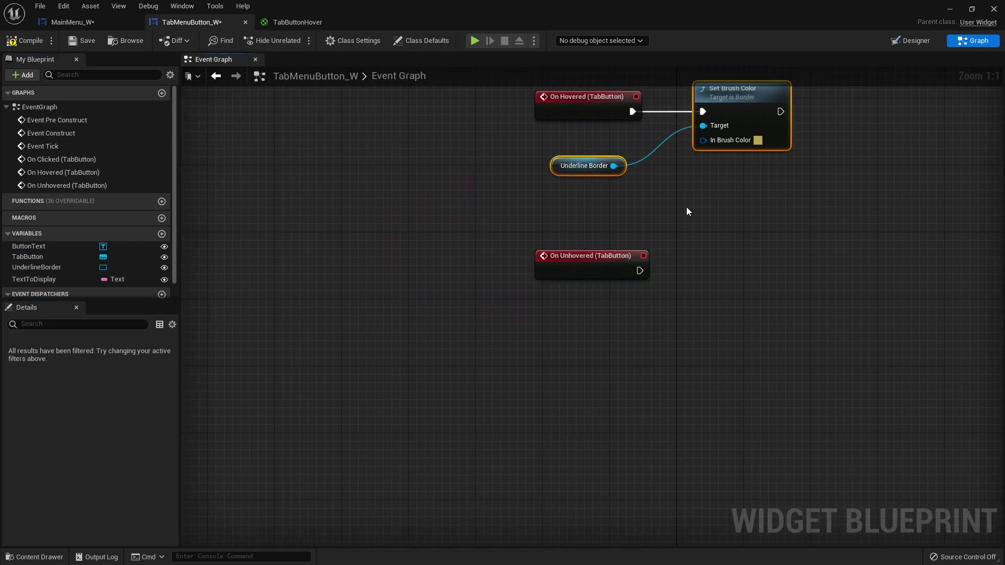
{"action": "key", "text": "ctrl+v"}
{"action": "left_click_drag", "start_coordinate": [736, 278], "coordinate": [640, 270]}
- Set the unhover node's In Brush Color to white and move the copied nodes into place beside the On Unhovered event
{"action": "left_click", "coordinate": [791, 308]}
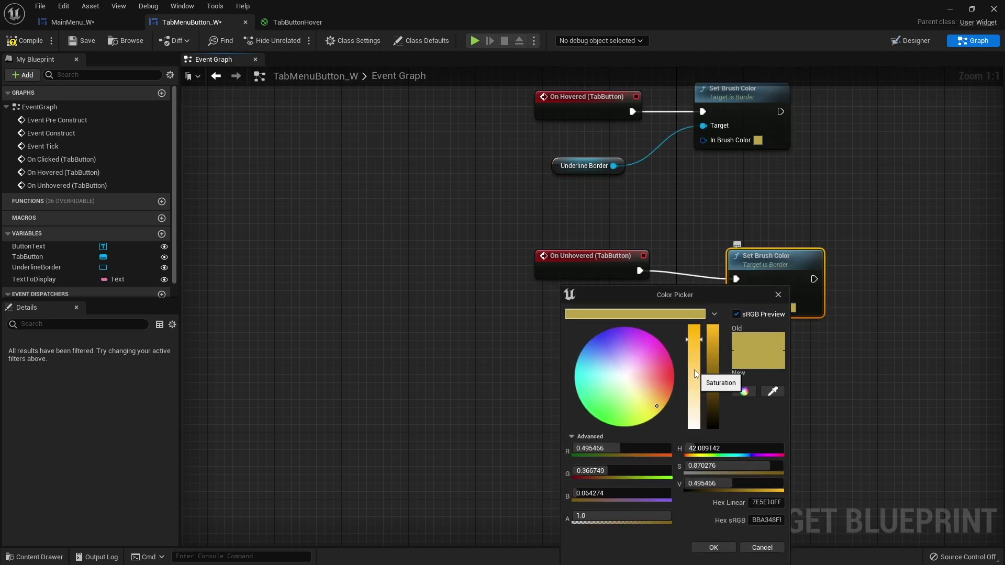
{"action": "left_click_drag", "start_coordinate": [695, 373], "coordinate": [694, 428]}
{"action": "left_click_drag", "start_coordinate": [714, 387], "coordinate": [713, 325]}
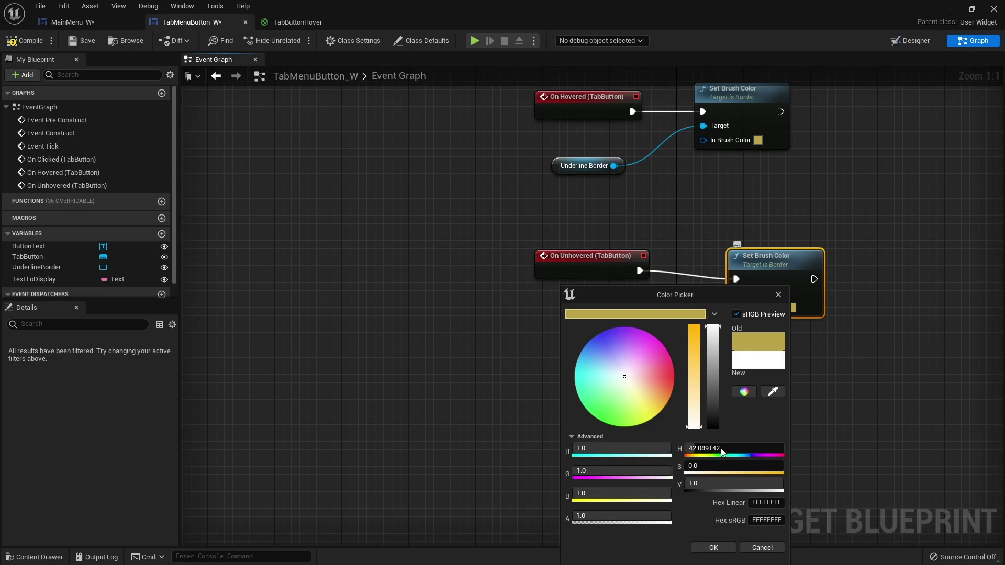
{"action": "left_click", "coordinate": [714, 548]}
{"action": "left_click_drag", "start_coordinate": [765, 271], "coordinate": [747, 255]}
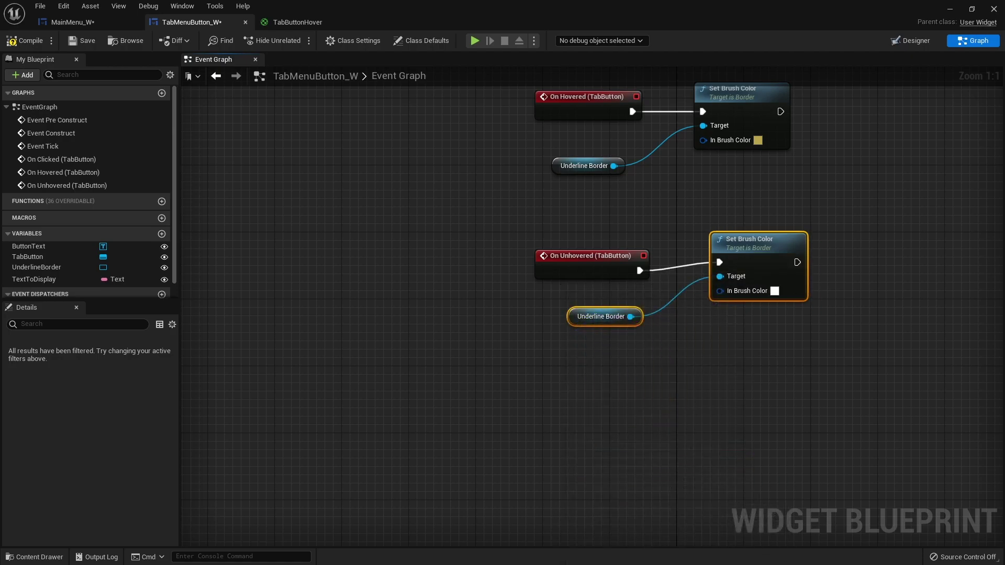
- Compile and save TabMenuButton_W, and return to its designer view
{"action": "left_click", "coordinate": [26, 40]}
{"action": "left_click", "coordinate": [82, 40]}
{"action": "left_click", "coordinate": [637, 284]}
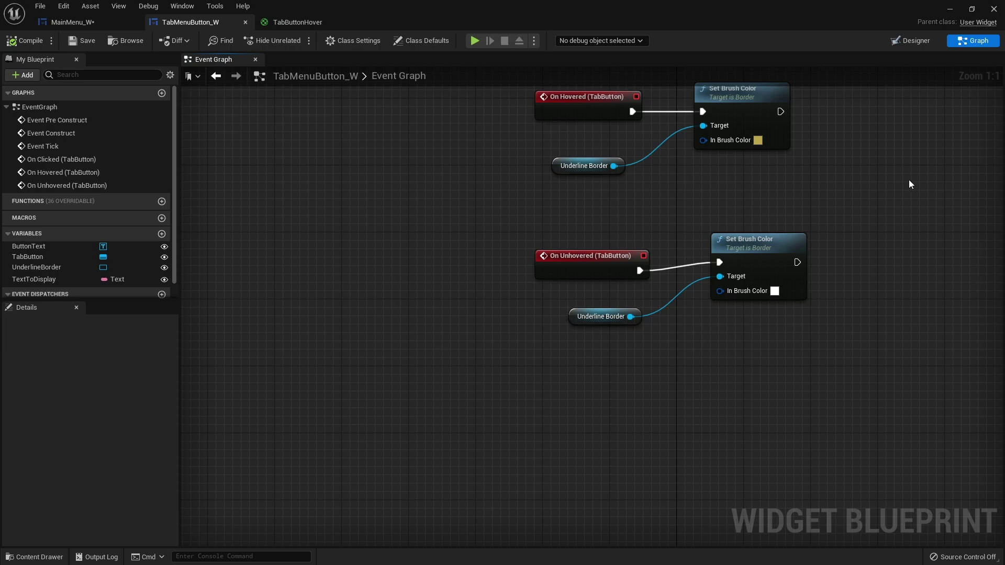
{"action": "left_click", "coordinate": [911, 42]}
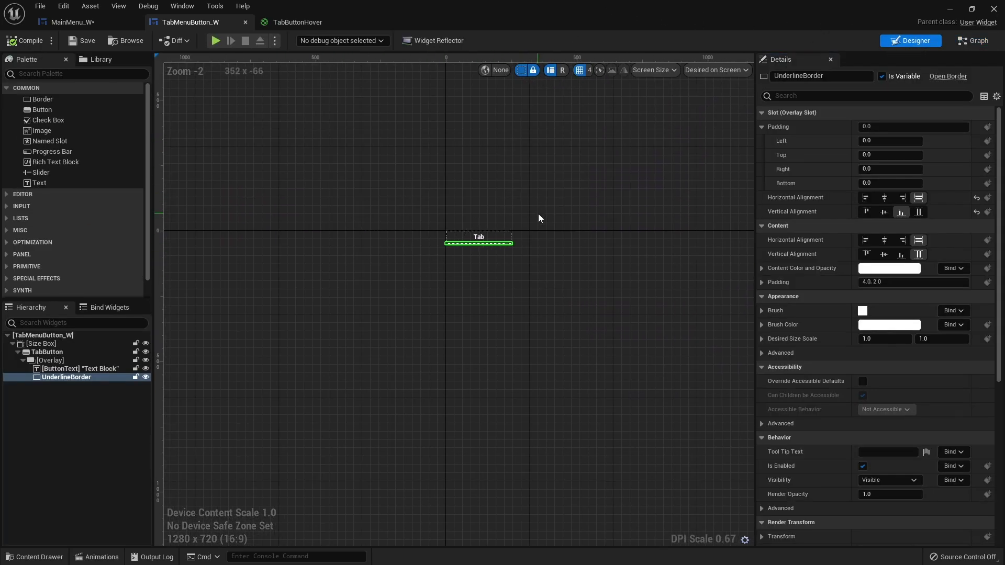
- In MainMenu_W, set the LB and RB texts to font size 12 and center them vertically
{"action": "left_click", "coordinate": [99, 20]}
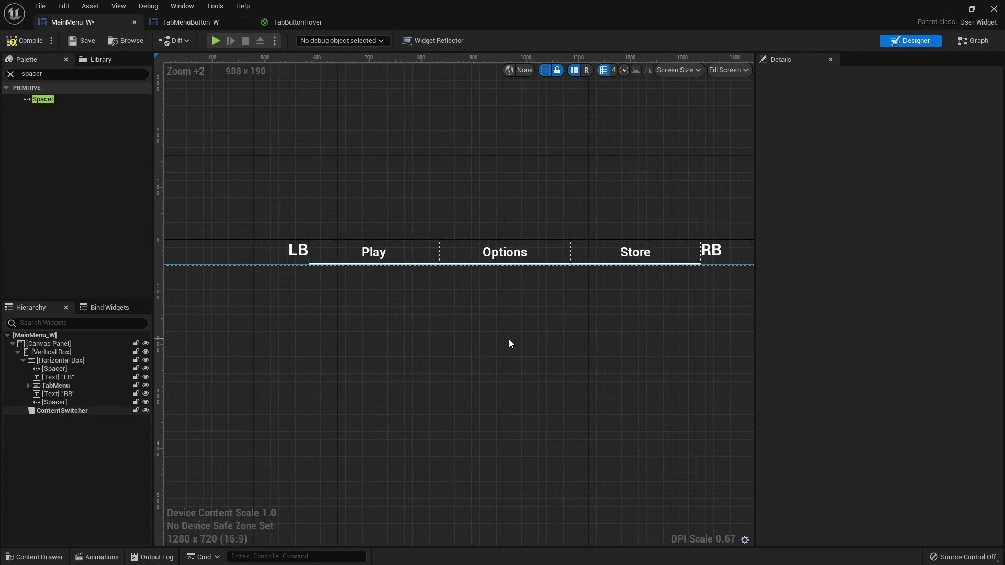
{"action": "left_click", "coordinate": [312, 251]}
{"action": "left_click", "coordinate": [312, 251]}
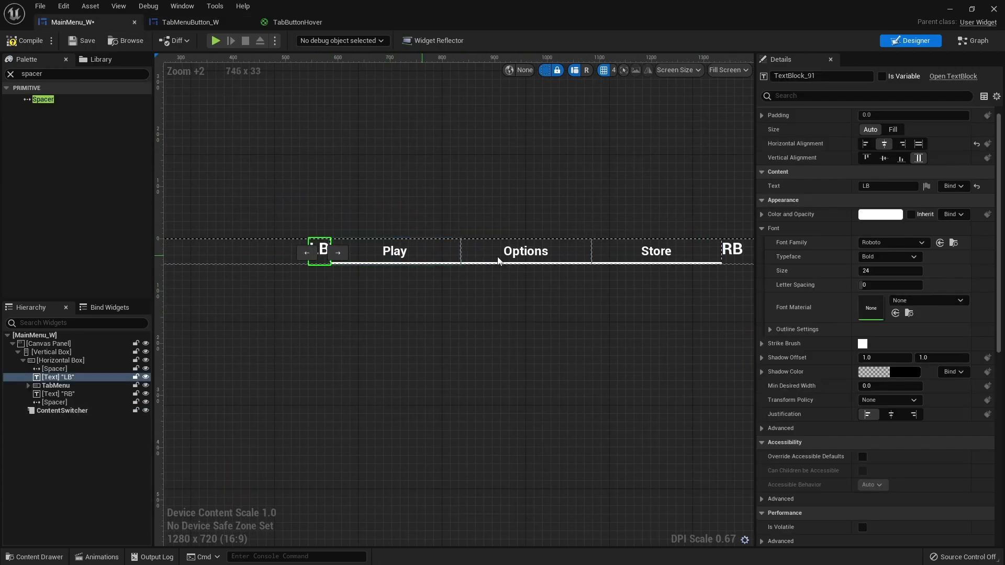
{"action": "left_click", "coordinate": [738, 251], "text": "ctrl"}
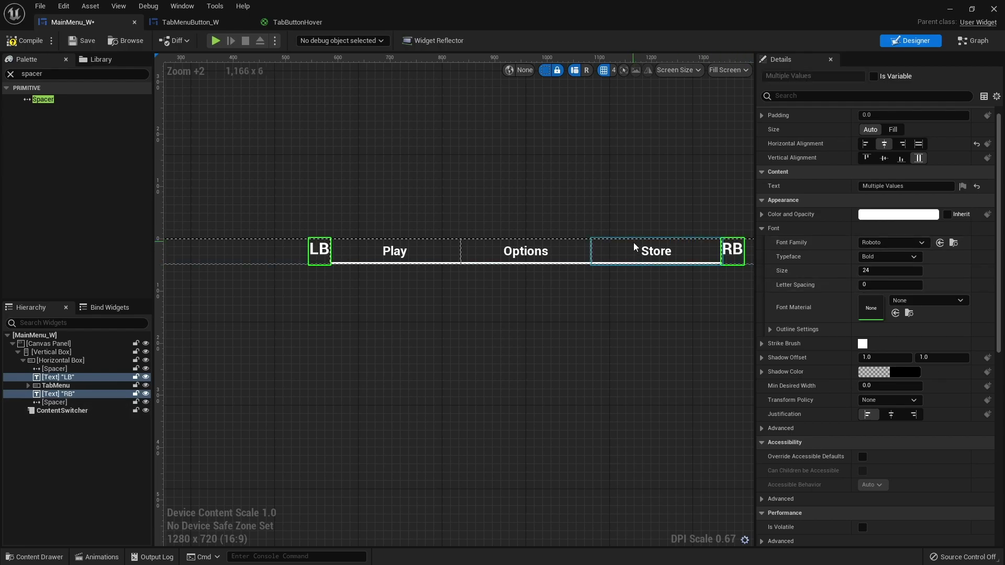
{"action": "left_click", "coordinate": [873, 270]}
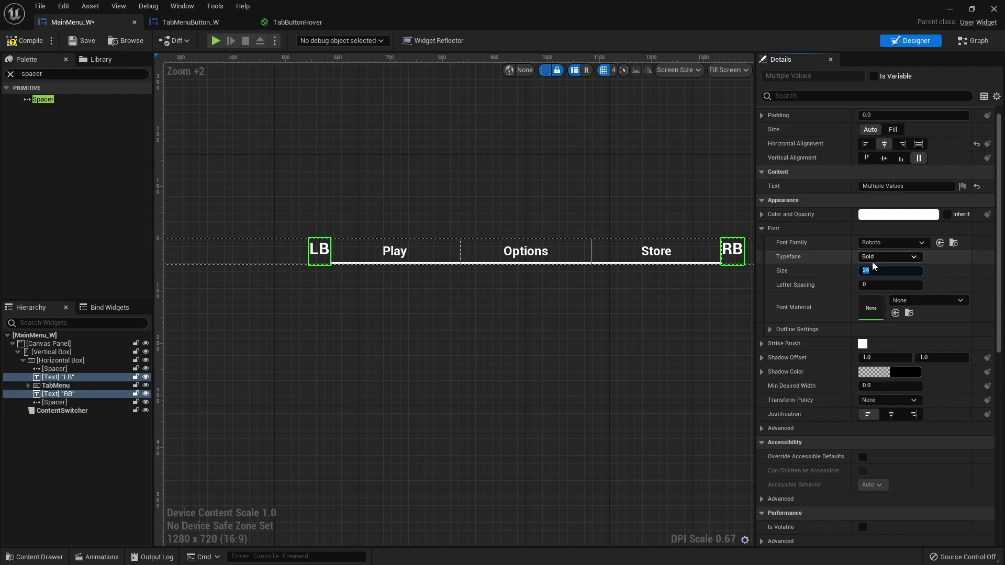
{"action": "type", "text": "12"}
{"action": "key", "text": "Return"}
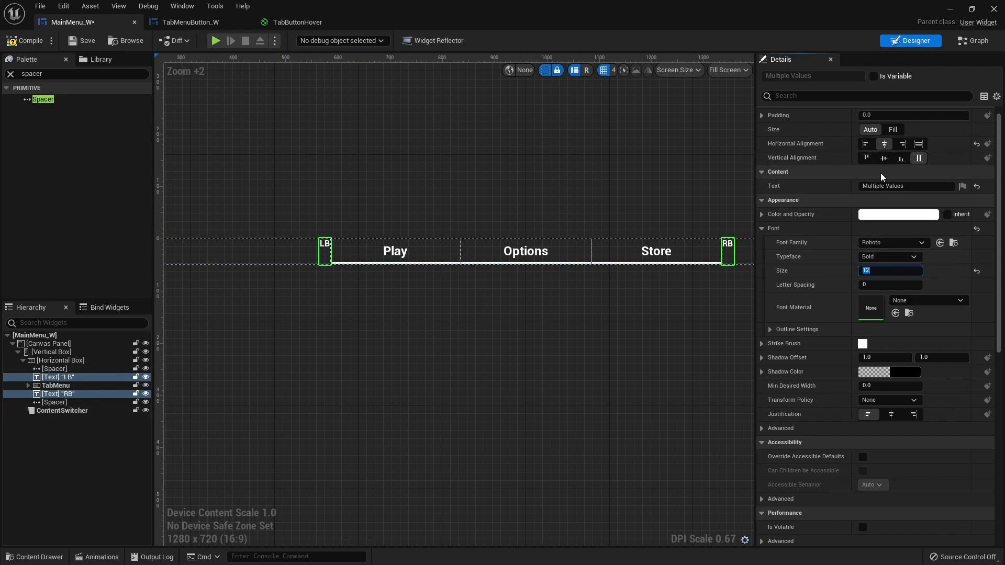
{"action": "left_click", "coordinate": [884, 158]}
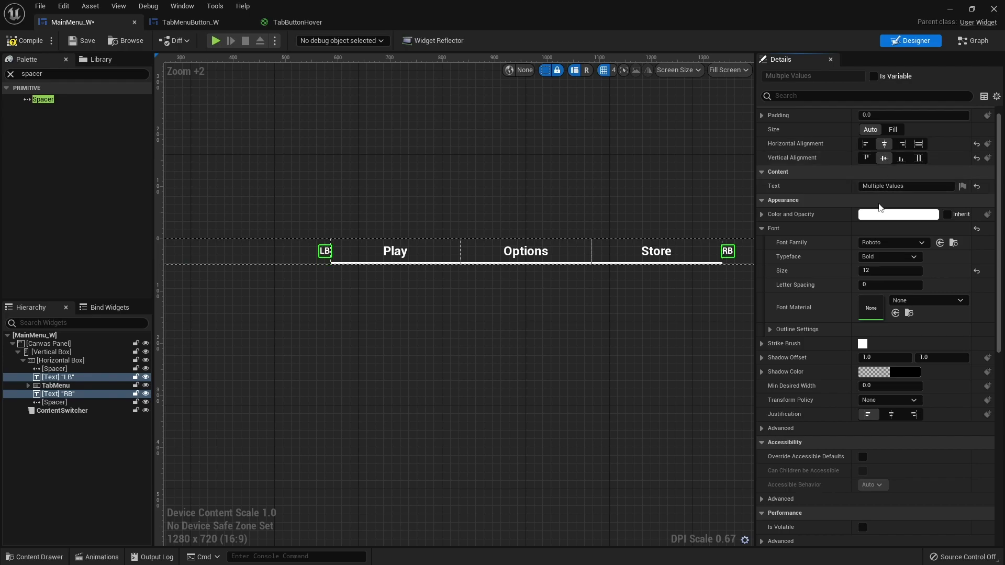
- Set the Color and Opacity of the LB and RB texts to gray with a value of about 0.32
{"action": "left_click", "coordinate": [869, 217]}
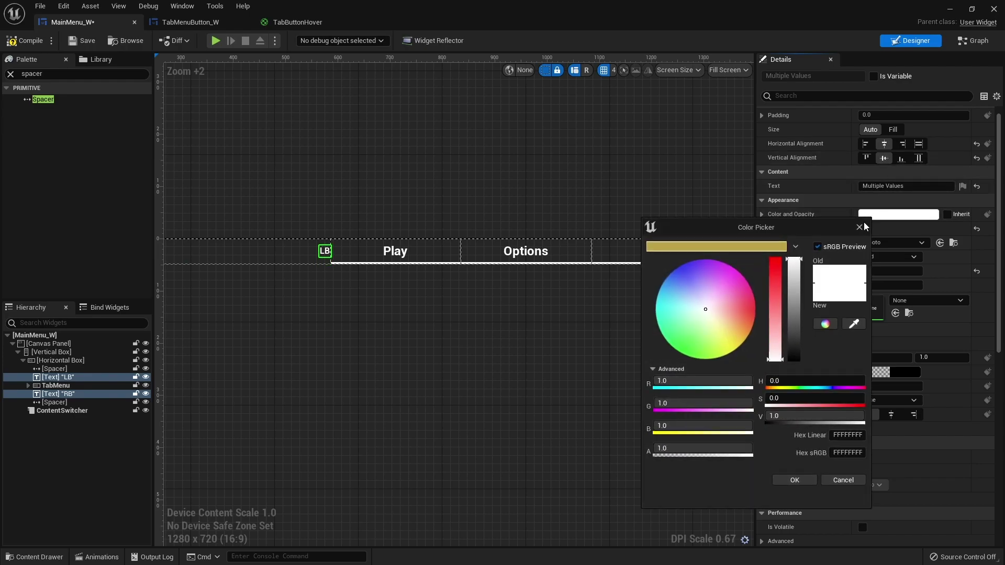
{"action": "left_click_drag", "start_coordinate": [795, 320], "coordinate": [794, 334]}
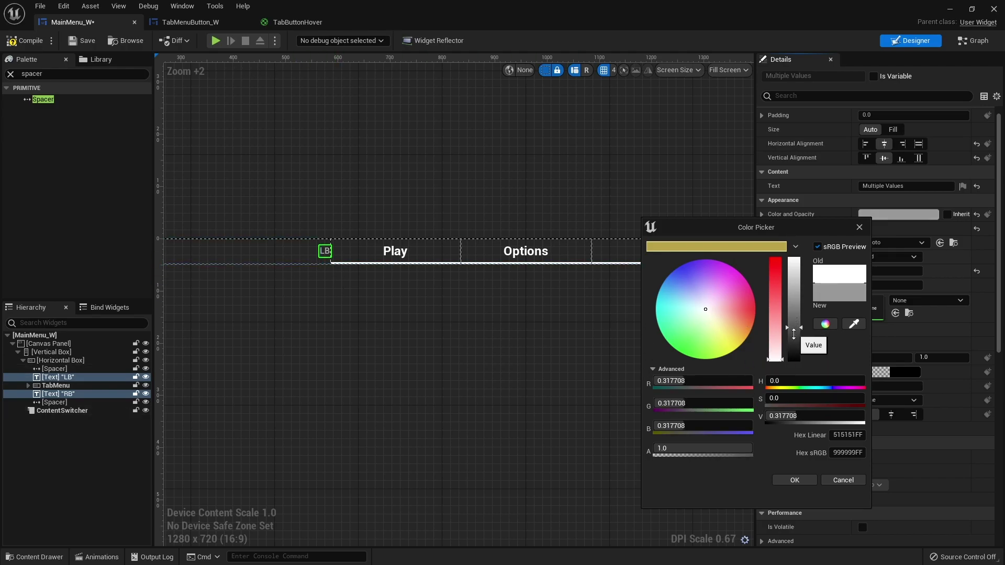
{"action": "left_click", "coordinate": [795, 480]}
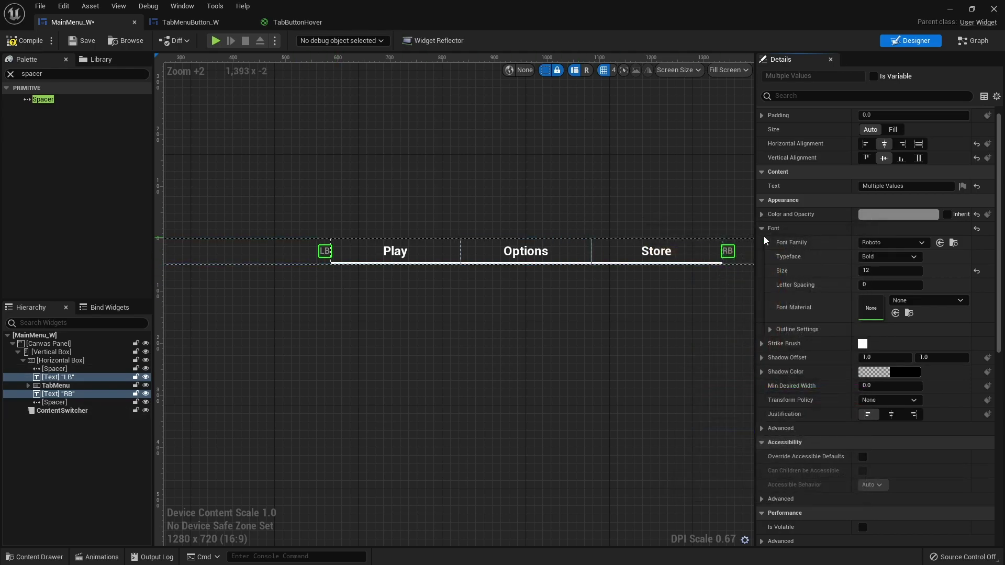
- Set the left and right padding of the LB and RB texts to 10
{"action": "left_click", "coordinate": [761, 116]}
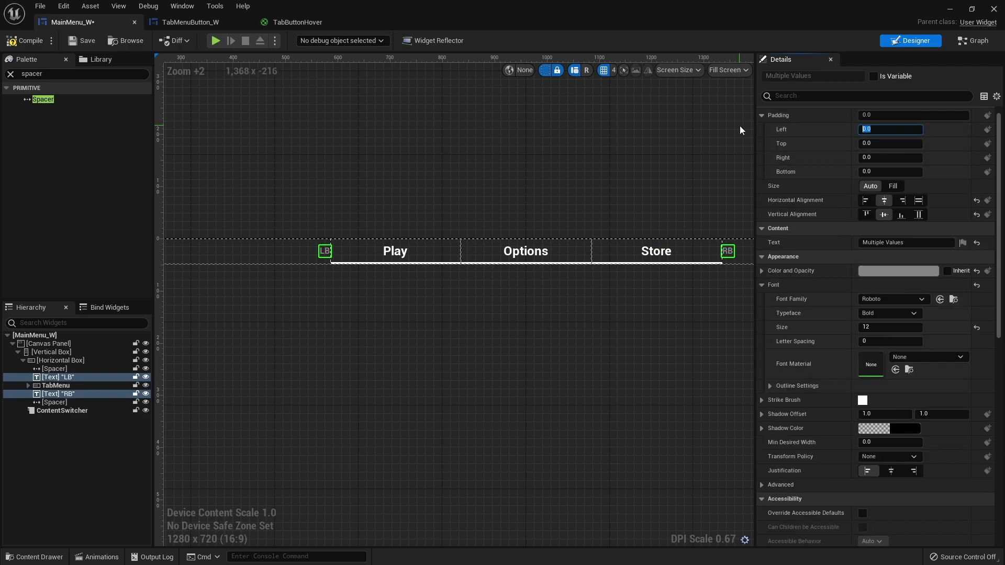
{"action": "key", "text": "Return"}
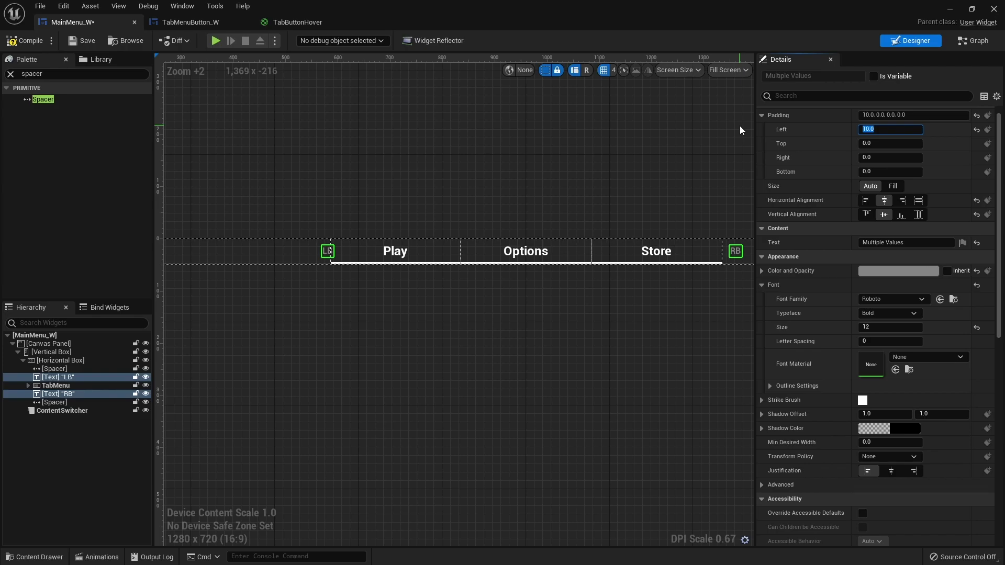
{"action": "left_click", "coordinate": [884, 157]}
{"action": "type", "text": "10"}
{"action": "key", "text": "Return"}
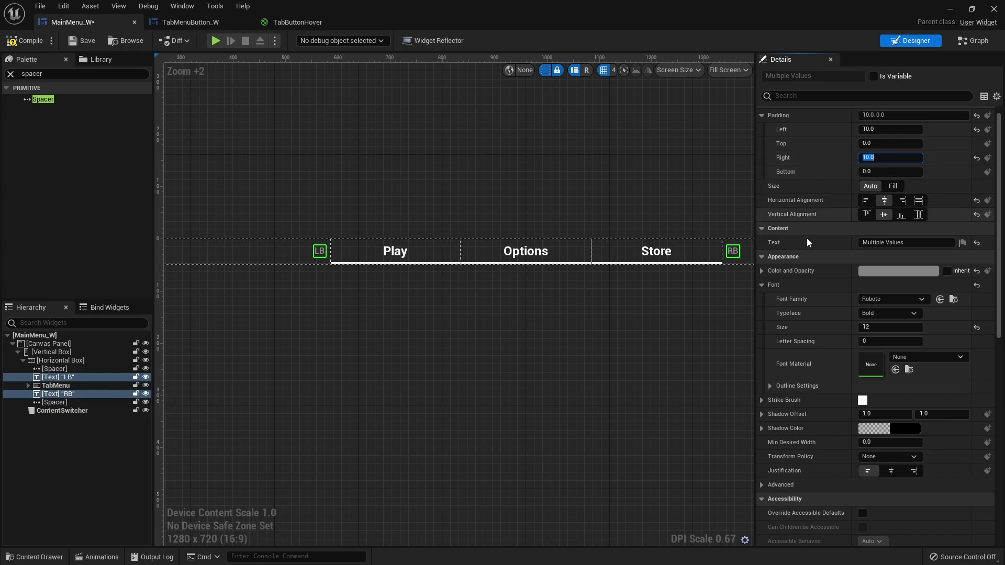
{"action": "left_click", "coordinate": [702, 303]}
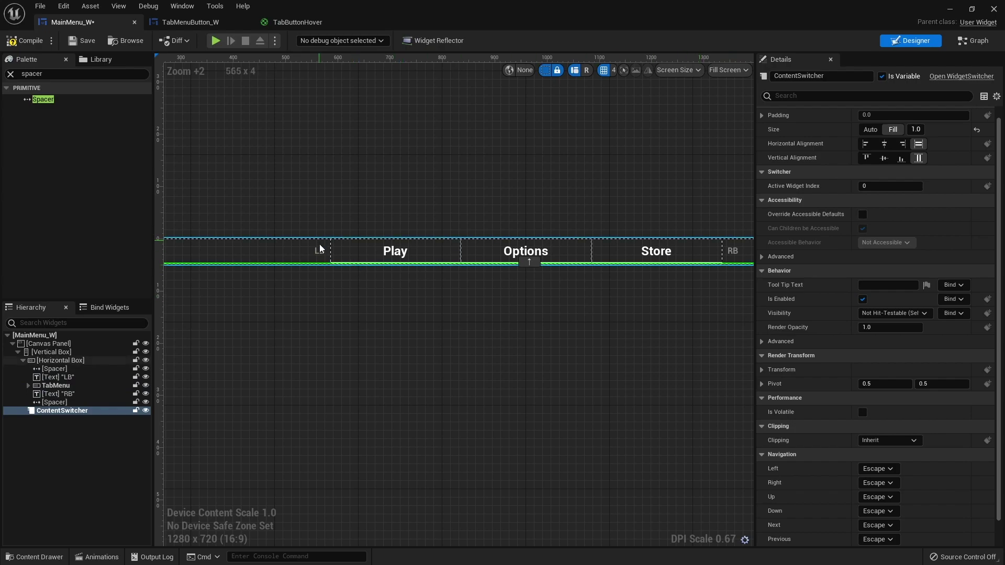
- Add a Border widget as a direct child of the Canvas Panel
{"action": "scroll", "coordinate": [482, 276], "scroll_direction": "down", "scroll_amount": 4}
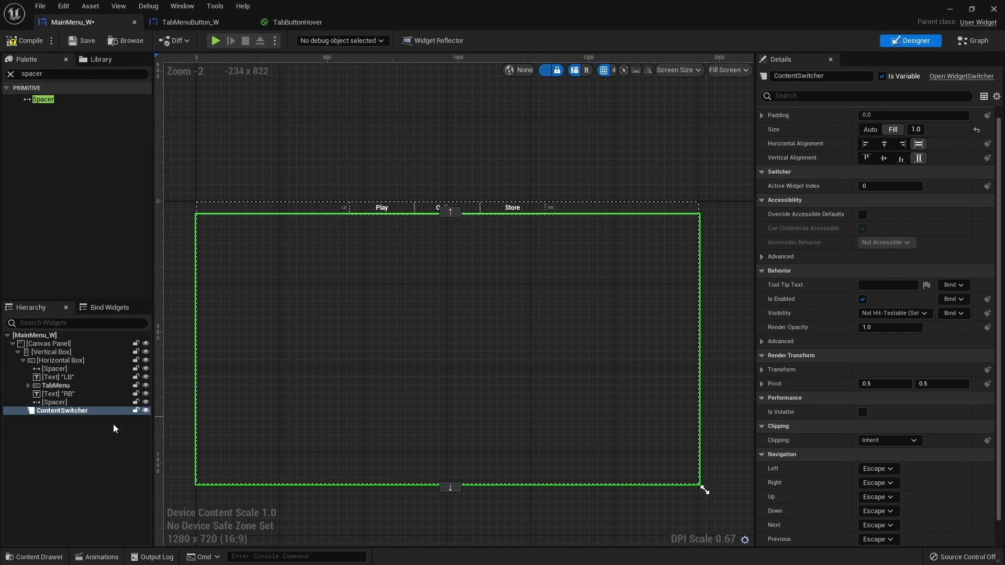
{"action": "left_click", "coordinate": [131, 423]}
{"action": "left_click", "coordinate": [23, 360]}
{"action": "left_click", "coordinate": [33, 344]}
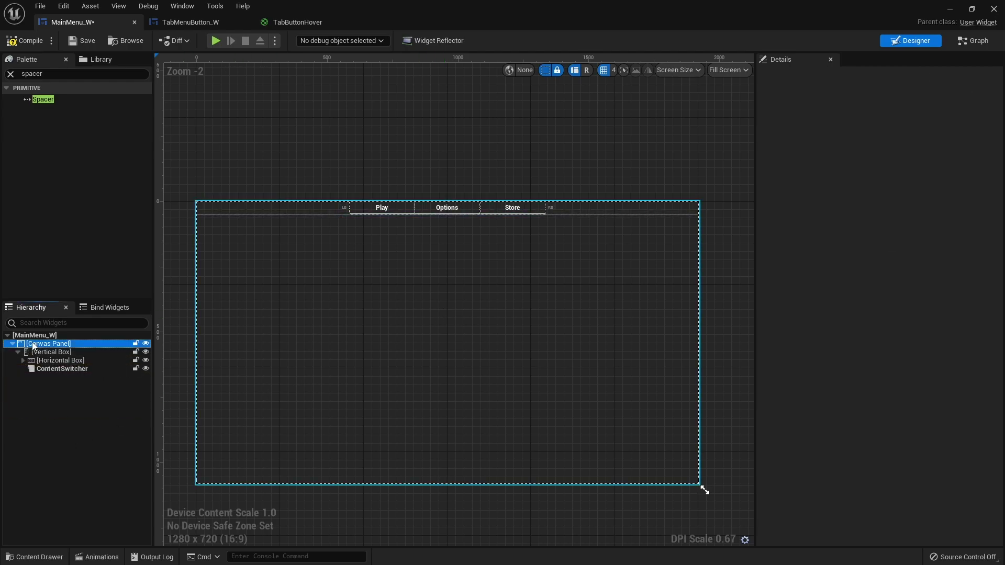
{"action": "left_click", "coordinate": [13, 74]}
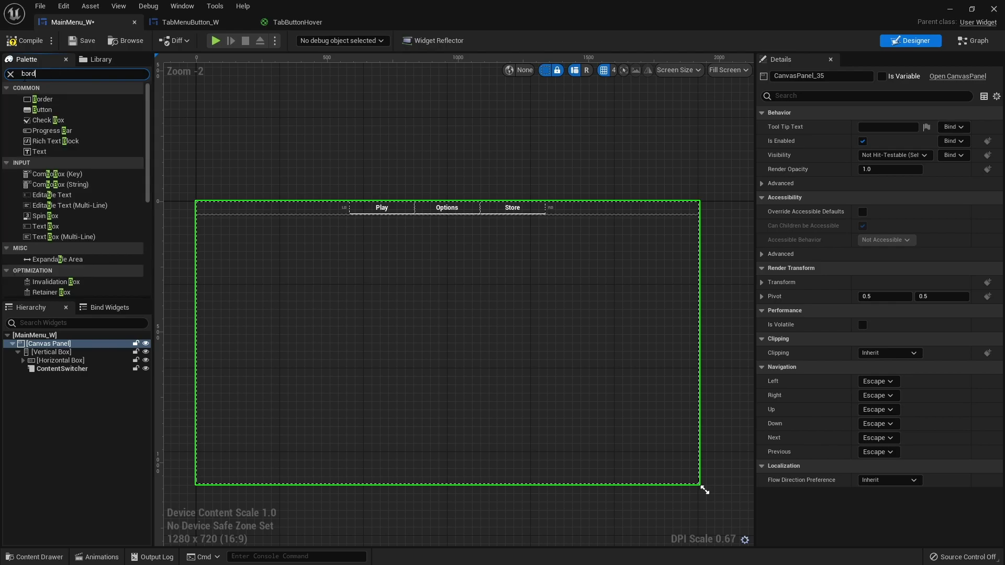
{"action": "left_click_drag", "start_coordinate": [39, 99], "coordinate": [59, 345]}
{"action": "left_click", "coordinate": [52, 377]}
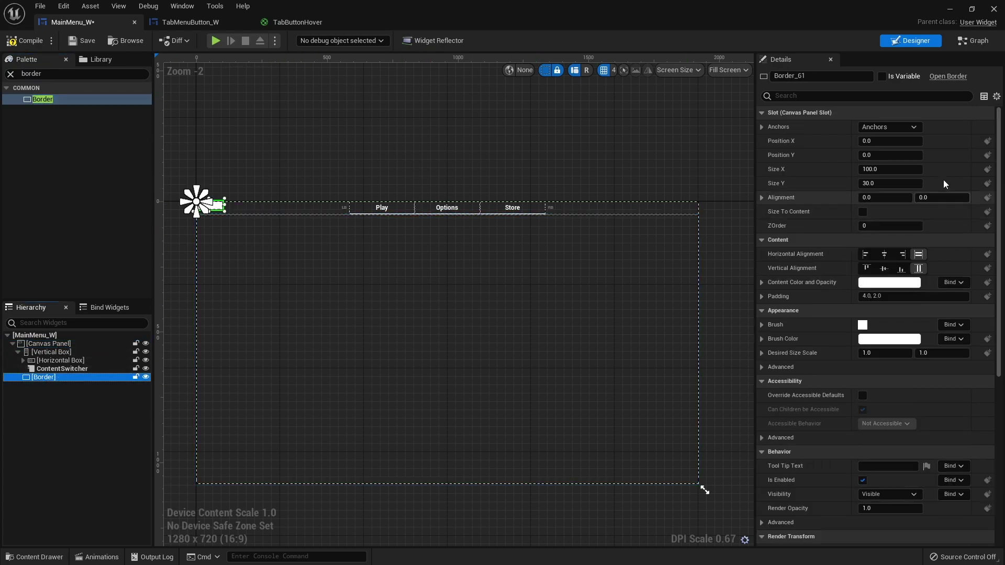
- Anchor the Border to fill the whole canvas with zero offsets and place it before the Vertical Box in the hierarchy
{"action": "left_click", "coordinate": [890, 127]}
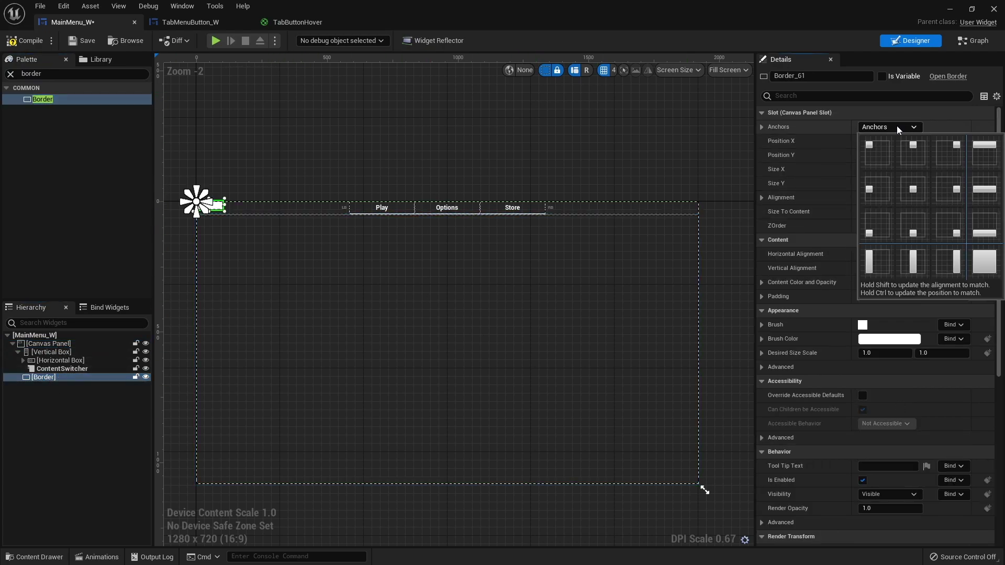
{"action": "left_click", "coordinate": [979, 256], "text": "ctrl+shift"}
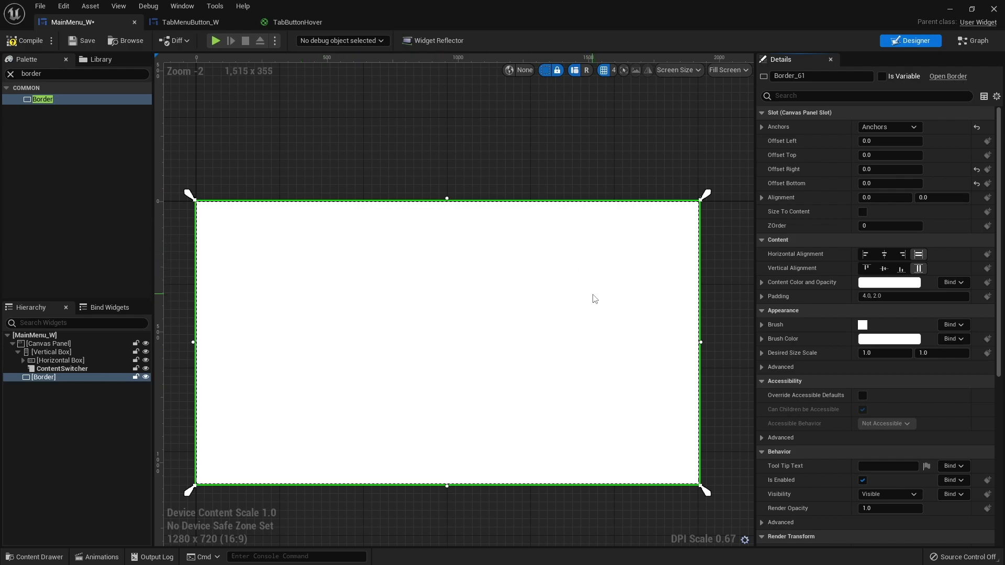
{"action": "left_click_drag", "start_coordinate": [35, 378], "coordinate": [58, 349]}
{"action": "left_click", "coordinate": [18, 361]}
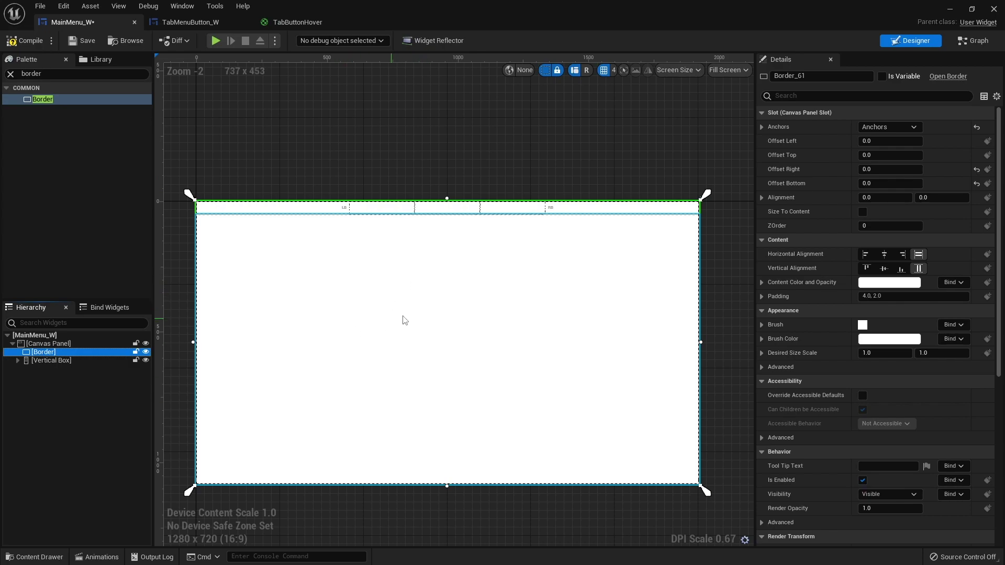
{"action": "left_click", "coordinate": [492, 349]}
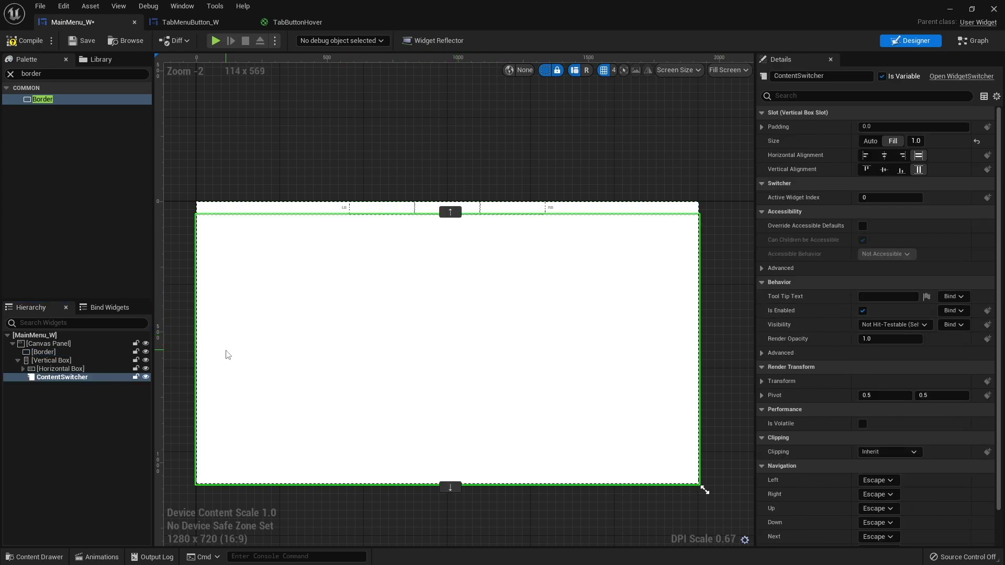
- Set the Border's Brush Color to black with an alpha of 0.2
{"action": "left_click", "coordinate": [42, 352]}
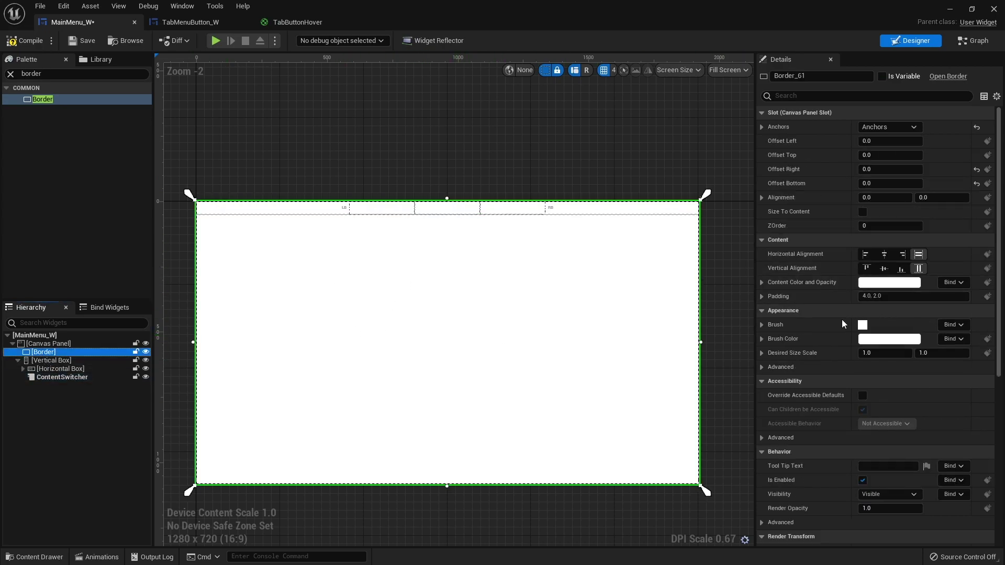
{"action": "left_click", "coordinate": [883, 341]}
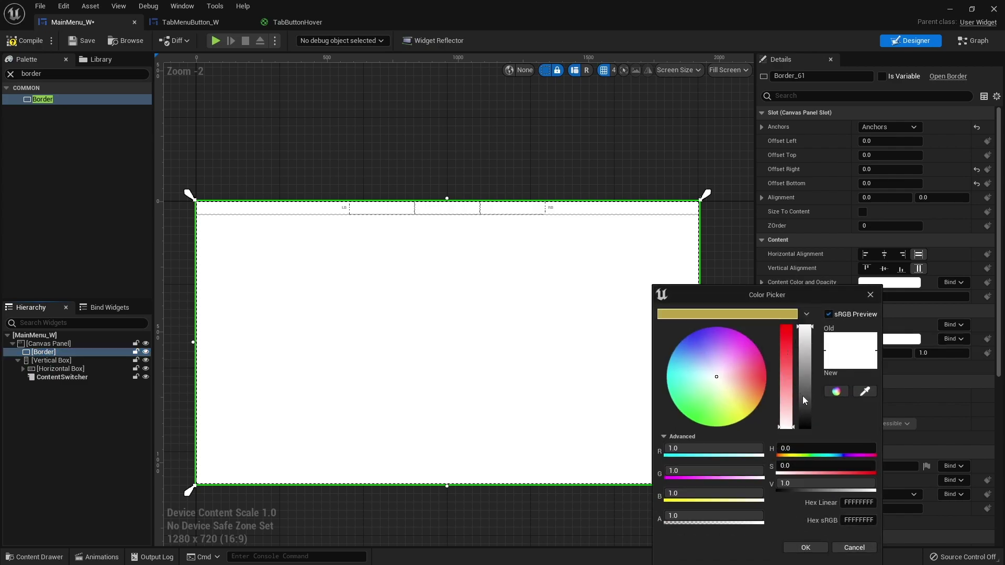
{"action": "left_click_drag", "start_coordinate": [805, 400], "coordinate": [809, 436]}
{"action": "left_click", "coordinate": [738, 515]}
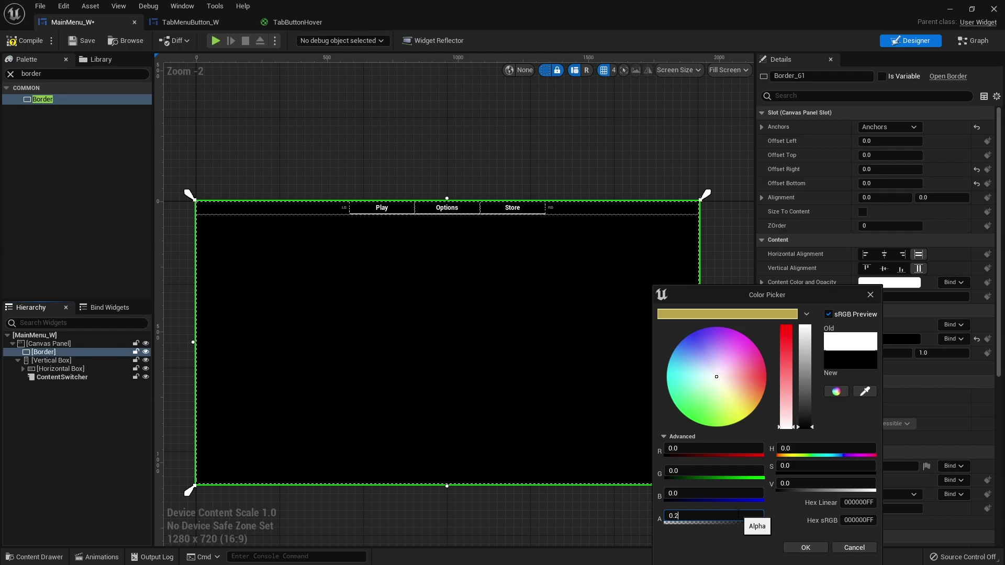
{"action": "key", "text": "Return"}
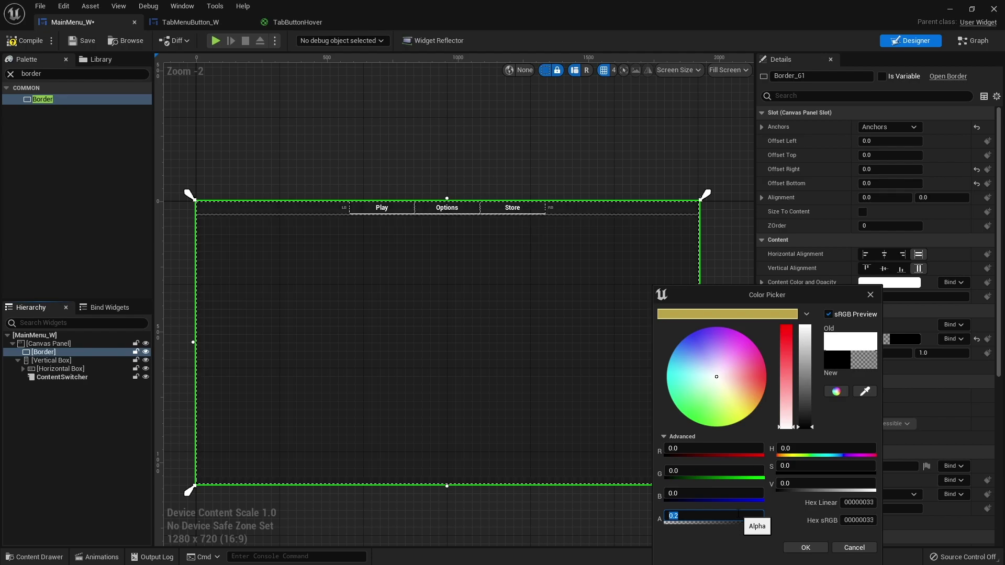
{"action": "left_click", "coordinate": [805, 548]}
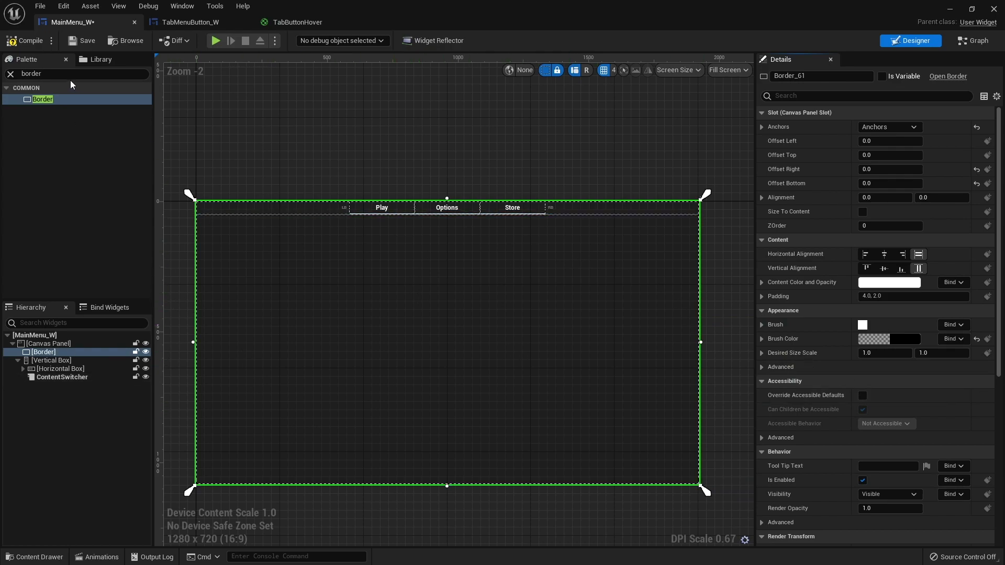
- Add a Background Blur inside the Border and set its Blur Strength to 5
{"action": "type", "text": "lur"}
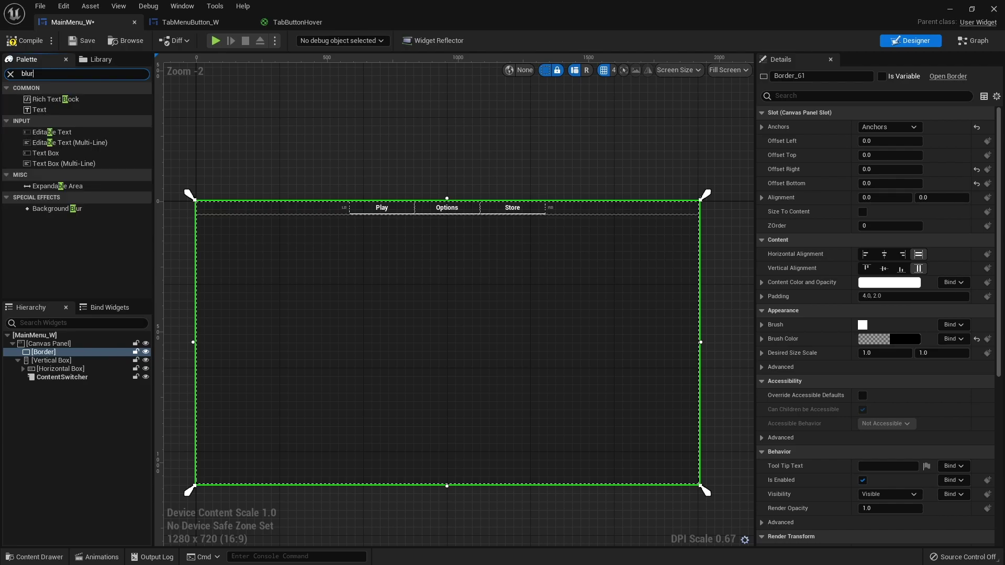
{"action": "left_click_drag", "start_coordinate": [115, 99], "coordinate": [49, 351]}
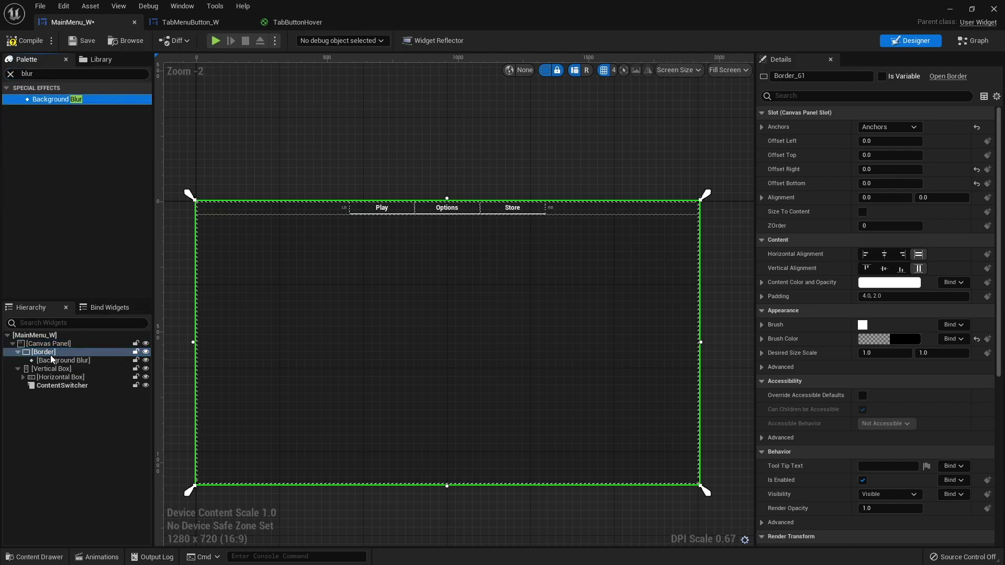
{"action": "left_click", "coordinate": [58, 360]}
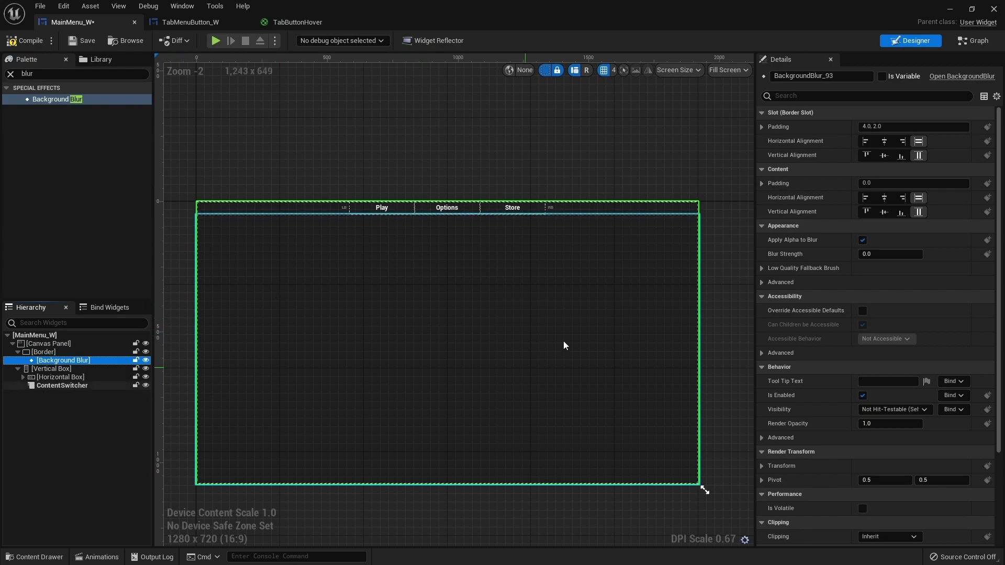
{"action": "left_click", "coordinate": [874, 257]}
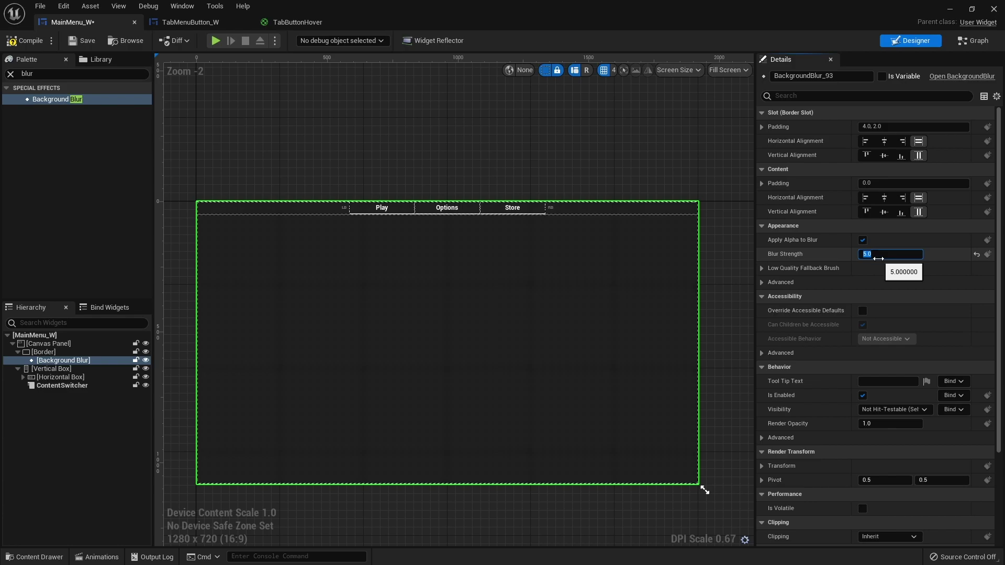
{"action": "left_click", "coordinate": [739, 220]}
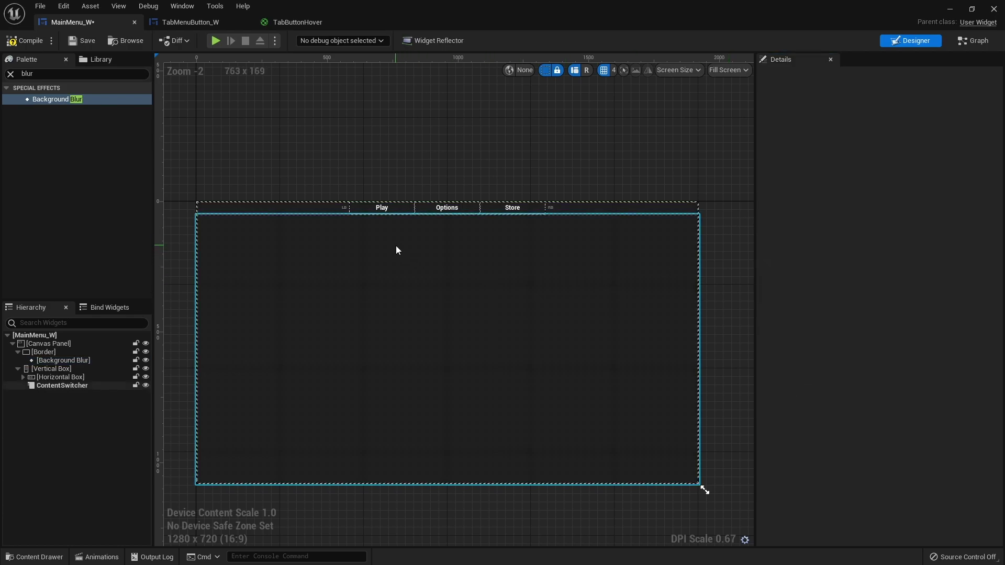
- Save MainMenu_W and close the widget editor window to return to the level editor
{"action": "scroll", "coordinate": [400, 252], "scroll_direction": "up", "scroll_amount": 3}
{"action": "right_click_drag", "start_coordinate": [487, 372], "coordinate": [449, 307]}
{"action": "scroll", "coordinate": [466, 332], "scroll_direction": "down", "scroll_amount": 2}
{"action": "right_click_drag", "start_coordinate": [476, 343], "coordinate": [472, 264]}
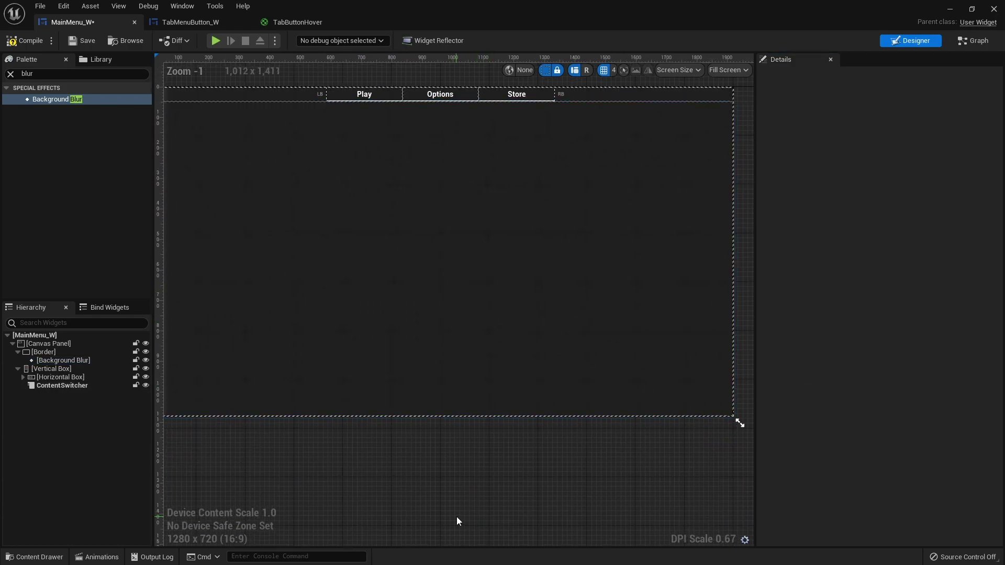
{"action": "scroll", "coordinate": [457, 519], "scroll_direction": "down", "scroll_amount": 3}
{"action": "left_click", "coordinate": [457, 435]}
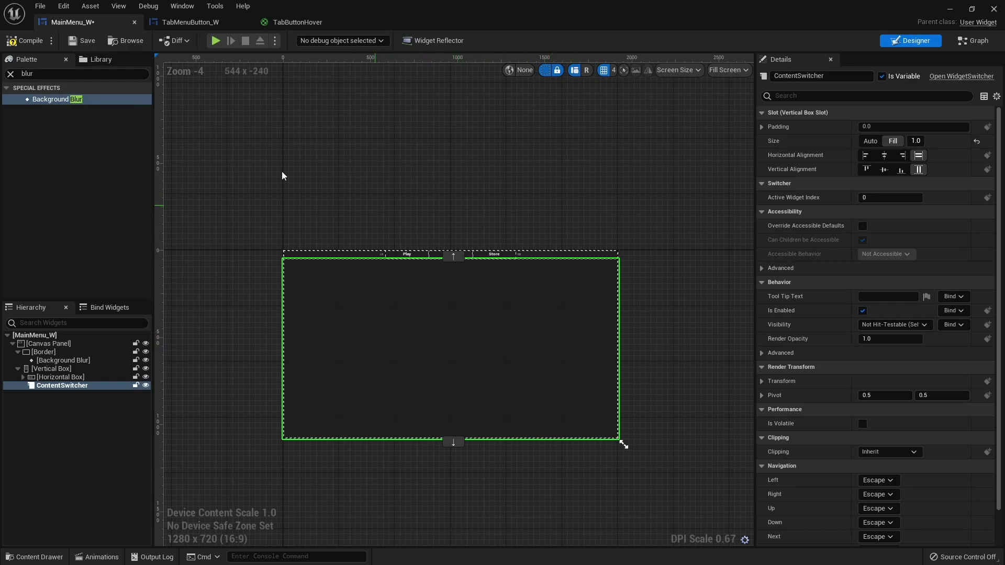
{"action": "left_click", "coordinate": [81, 41]}
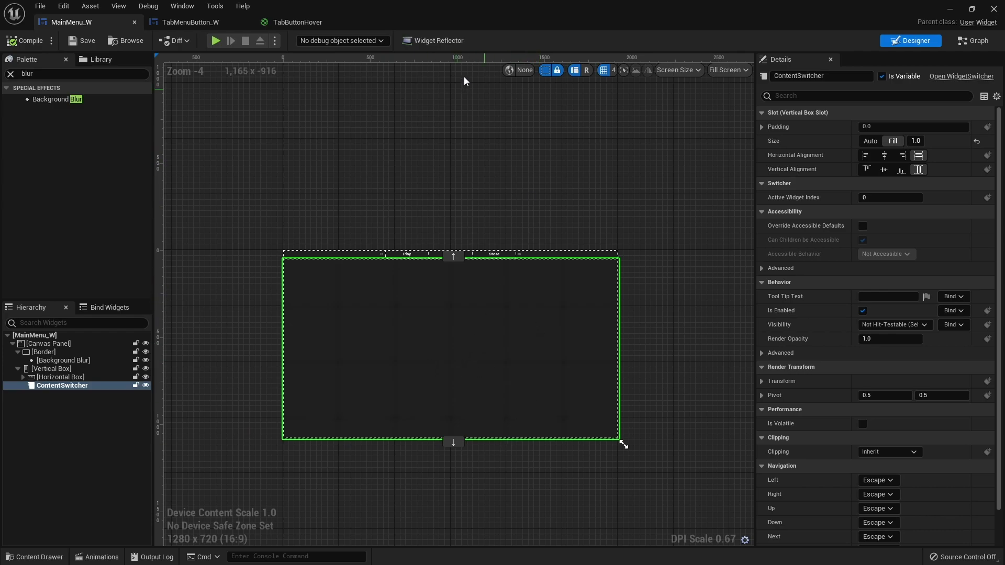
{"action": "left_click", "coordinate": [997, 10]}
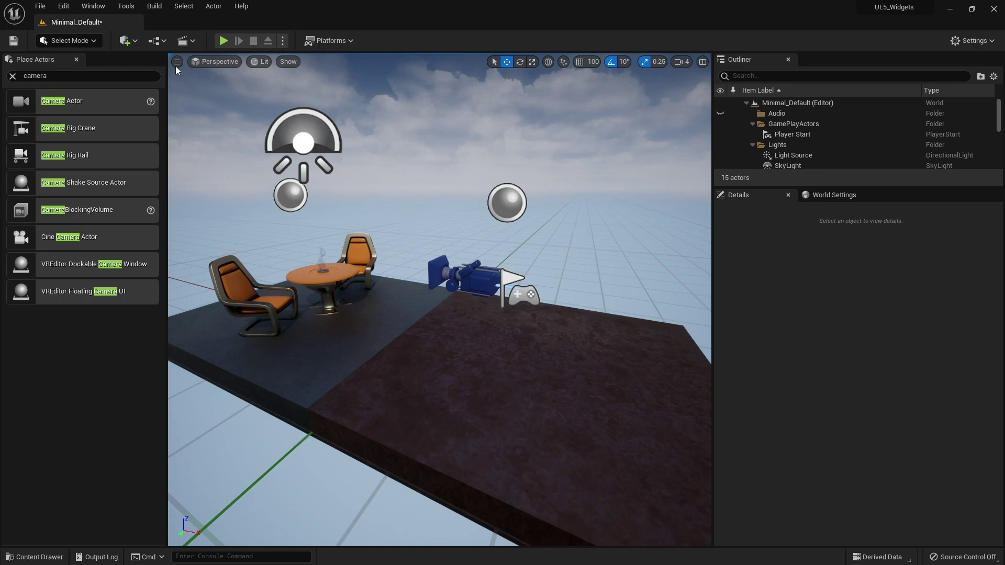
- Open the Level Blueprint and add a Create Widget node beyond the Set View Target with Blend node
{"action": "left_click", "coordinate": [166, 44]}
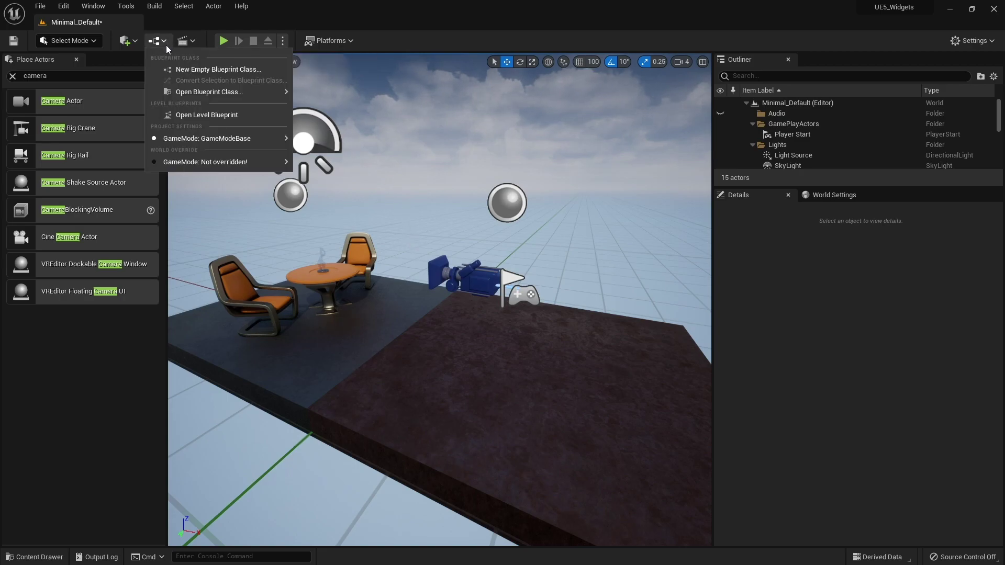
{"action": "left_click", "coordinate": [187, 114]}
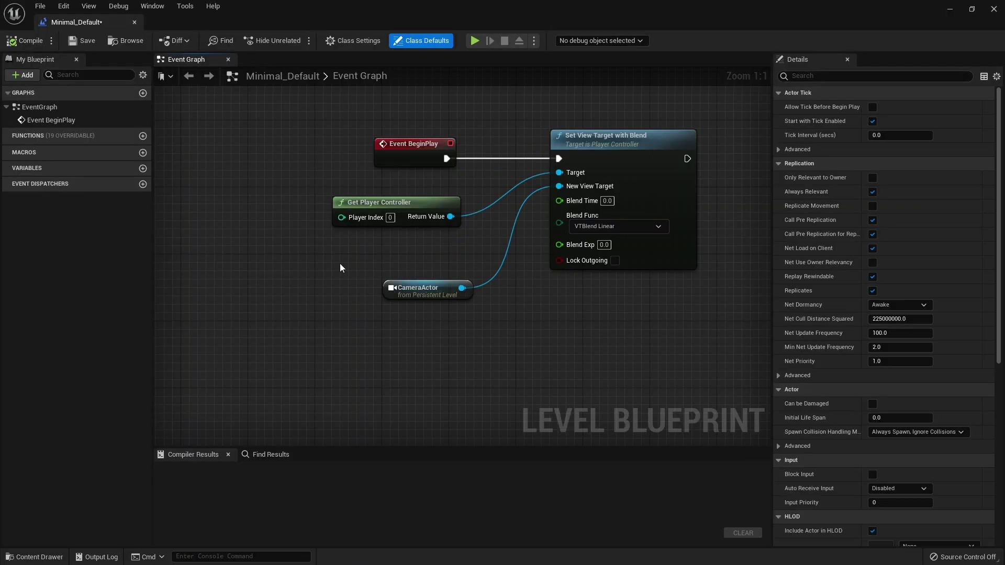
{"action": "right_click_drag", "start_coordinate": [630, 345], "coordinate": [249, 362]}
{"action": "right_click", "coordinate": [394, 188]}
{"action": "type", "text": "create widge"}
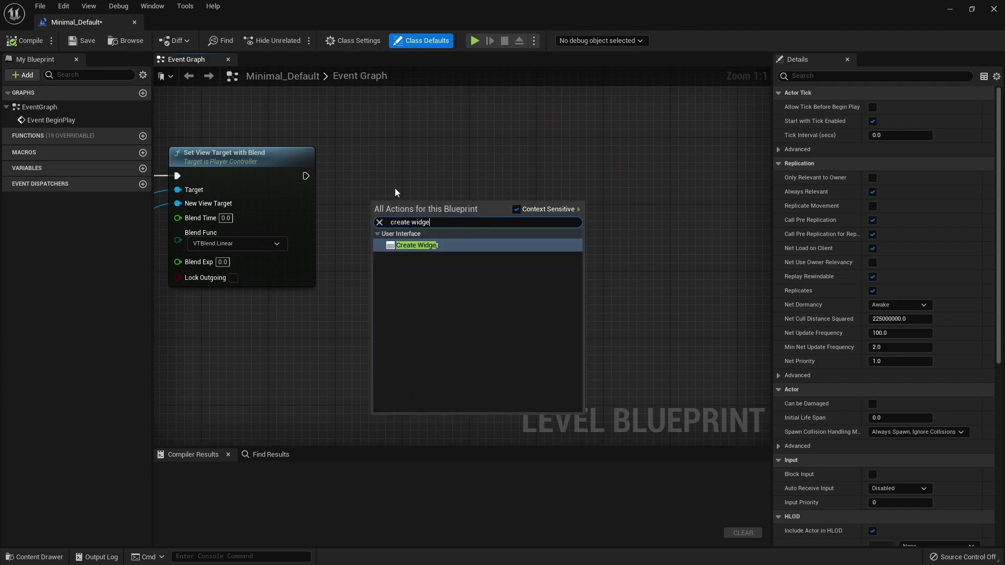
{"action": "key", "text": "Return"}
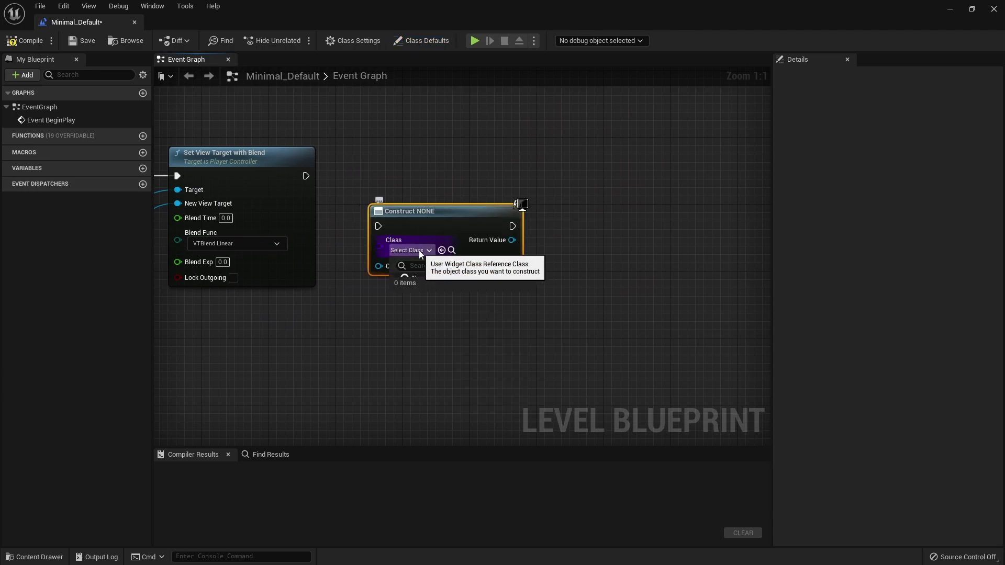
- Set the Create Widget node's class to MainMenu_W and connect its execution input to Set View Target with Blend
{"action": "left_click", "coordinate": [419, 250]}
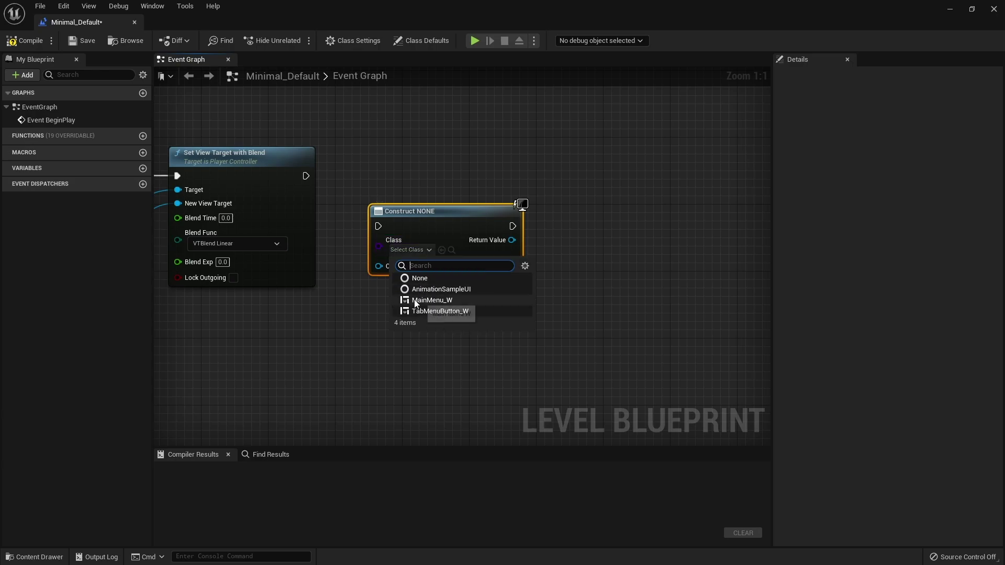
{"action": "left_click", "coordinate": [432, 300]}
{"action": "left_click_drag", "start_coordinate": [378, 226], "coordinate": [302, 178]}
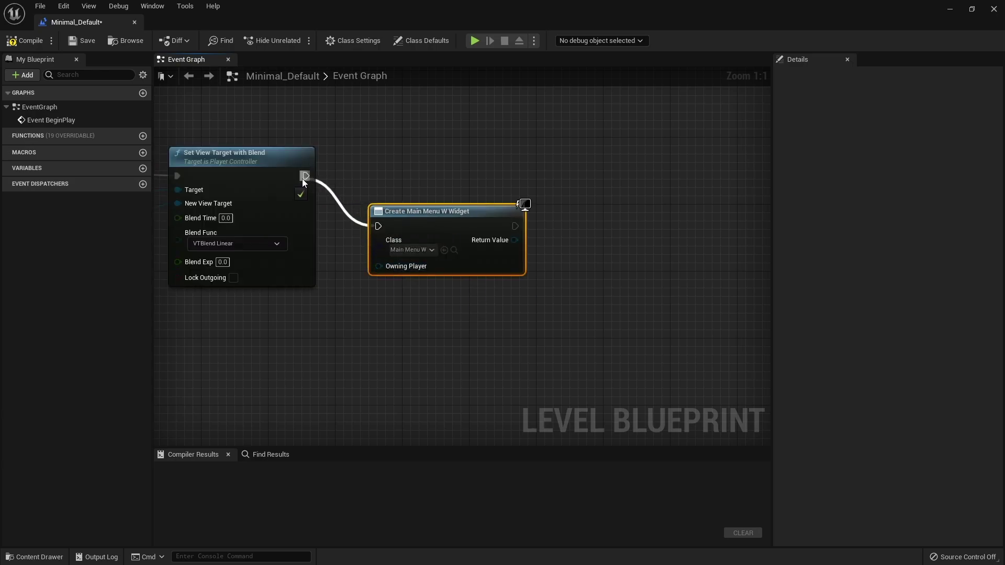
- Align the Create Main Menu W Widget node with the Set View Target with Blend node
{"action": "left_click_drag", "start_coordinate": [396, 212], "coordinate": [388, 162]}
{"action": "left_click_drag", "start_coordinate": [505, 189], "coordinate": [622, 190]}
{"action": "left_click", "coordinate": [663, 236]}
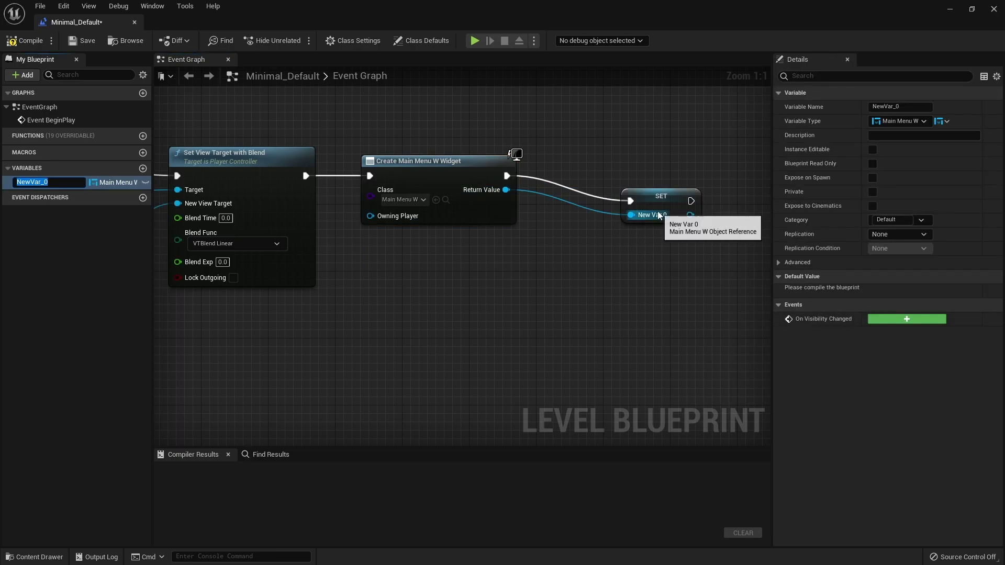
{"action": "left_click", "coordinate": [655, 224]}
{"action": "key", "text": "Delete"}
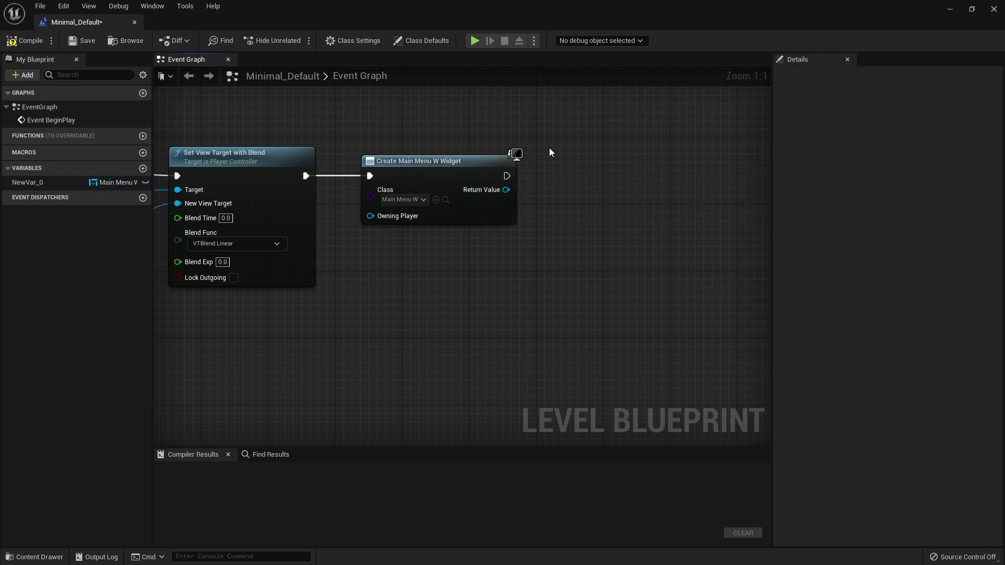
{"action": "right_click", "coordinate": [53, 184]}
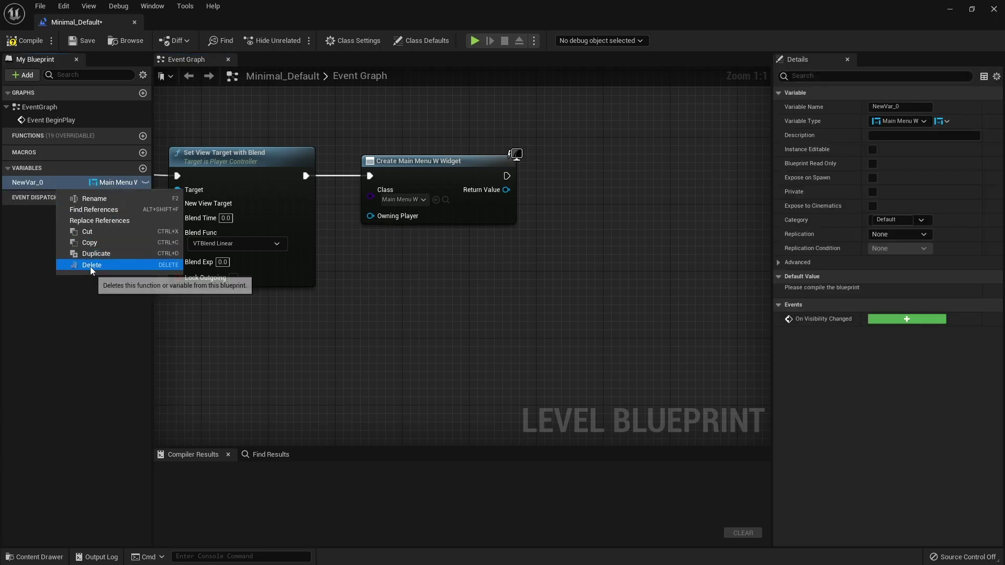
{"action": "left_click", "coordinate": [90, 266]}
- Add an Add to Viewport node from the Create Main Menu W Widget return value, then compile and save the Level Blueprint
{"action": "left_click_drag", "start_coordinate": [506, 190], "coordinate": [599, 196]}
{"action": "type", "text": "add"}
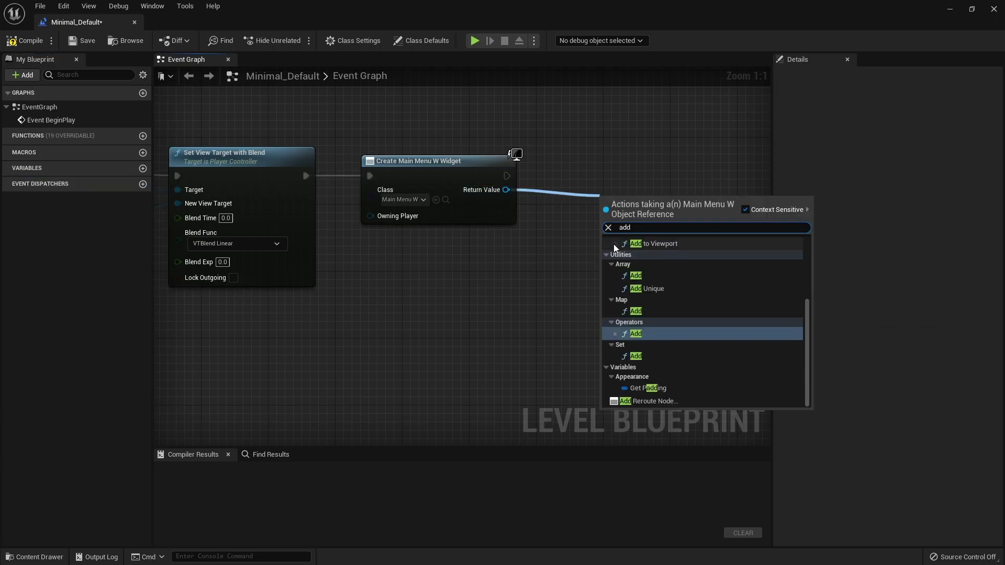
{"action": "left_click", "coordinate": [646, 244]}
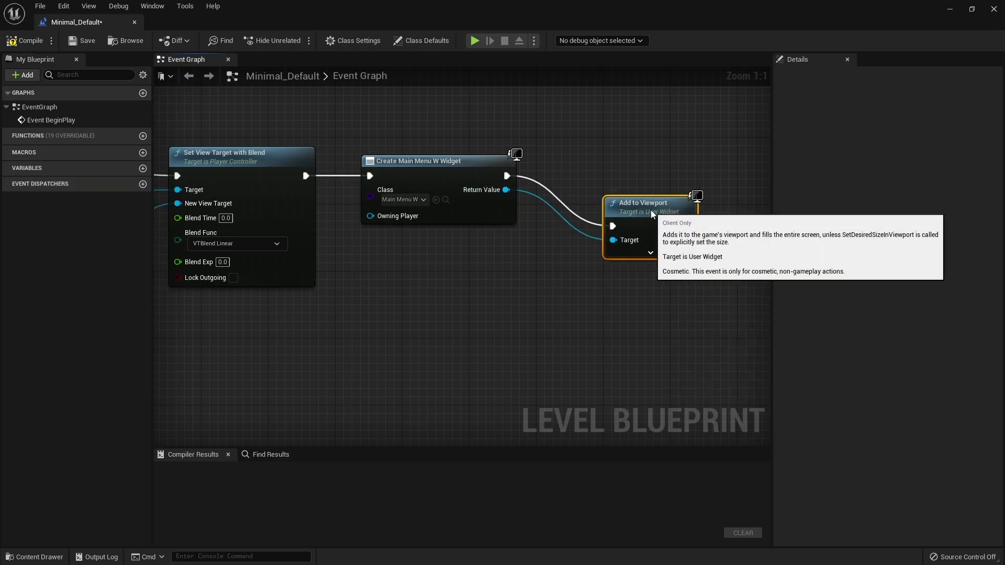
{"action": "left_click", "coordinate": [38, 45]}
{"action": "left_click", "coordinate": [69, 43]}
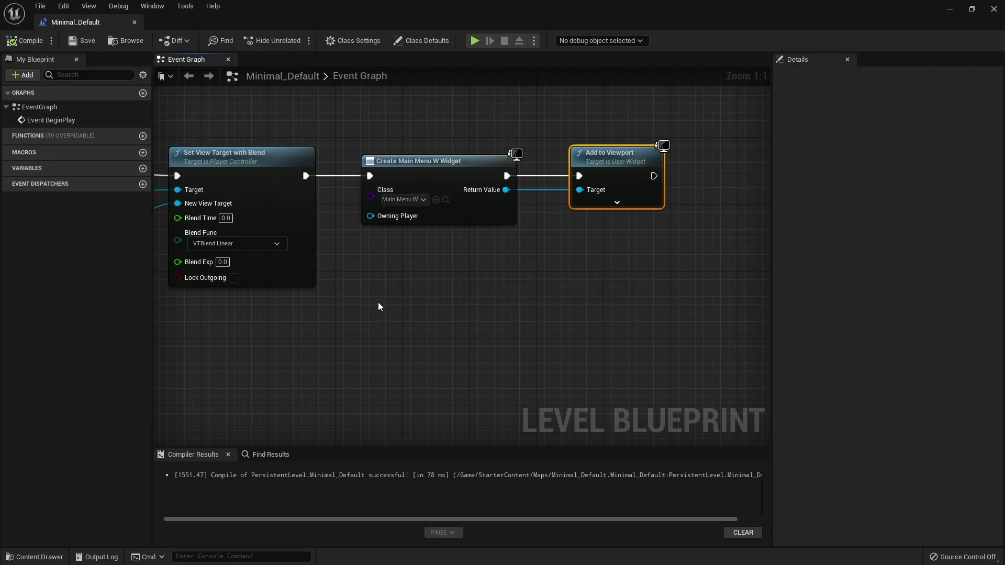
- Add a Get Player Controller node below the Add to Viewport node
{"action": "right_click", "coordinate": [504, 323]}
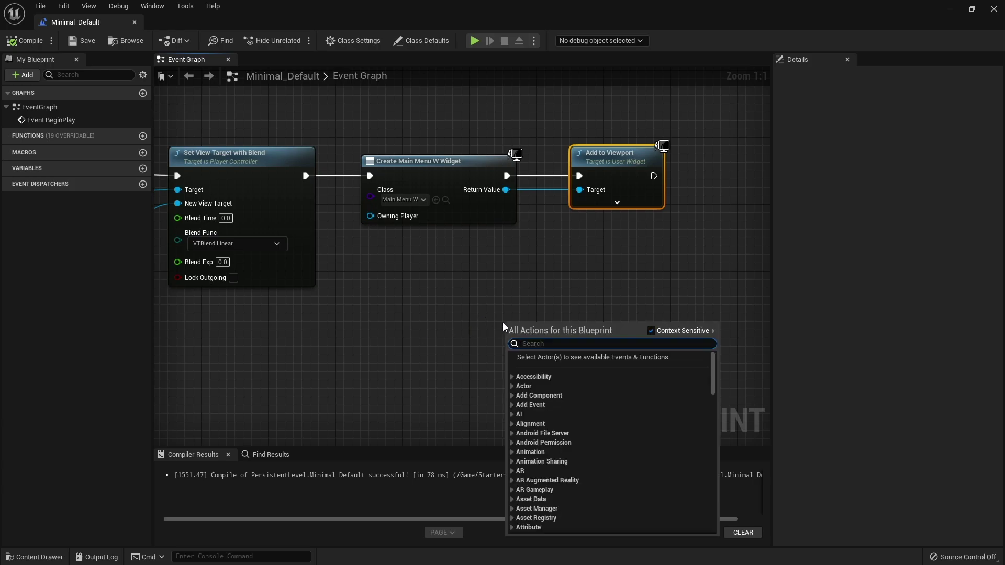
{"action": "type", "text": "get player cont"}
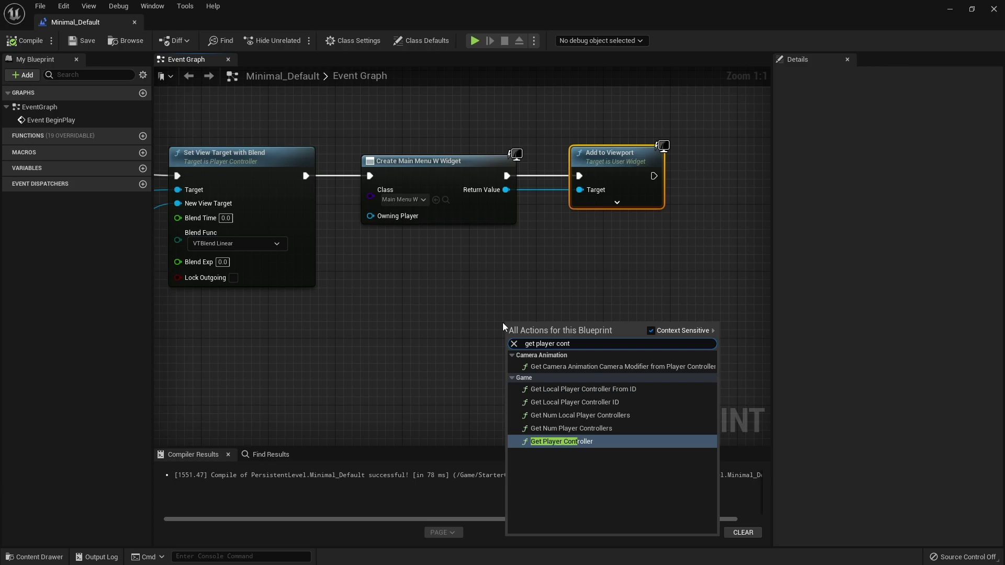
{"action": "key", "text": "Return"}
- Add a Set Show Mouse Cursor node from the player controller, enable it, and connect its execution after Add to Viewport
{"action": "left_click_drag", "start_coordinate": [622, 343], "coordinate": [661, 301]}
{"action": "type", "text": "set show mouse"}
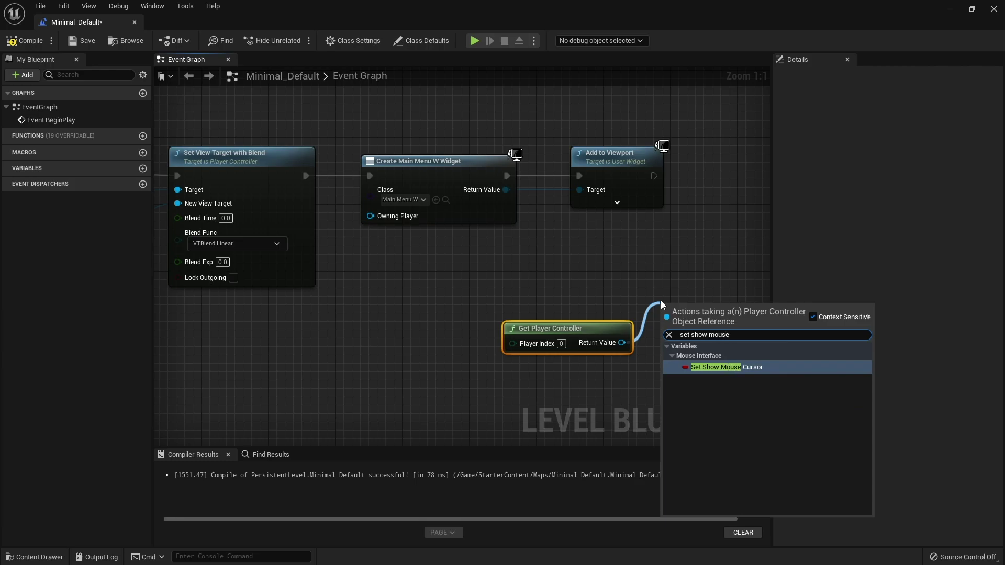
{"action": "key", "text": "Return"}
{"action": "right_click_drag", "start_coordinate": [710, 313], "coordinate": [579, 265]}
{"action": "left_click", "coordinate": [612, 286]}
{"action": "left_click_drag", "start_coordinate": [580, 266], "coordinate": [523, 129]}
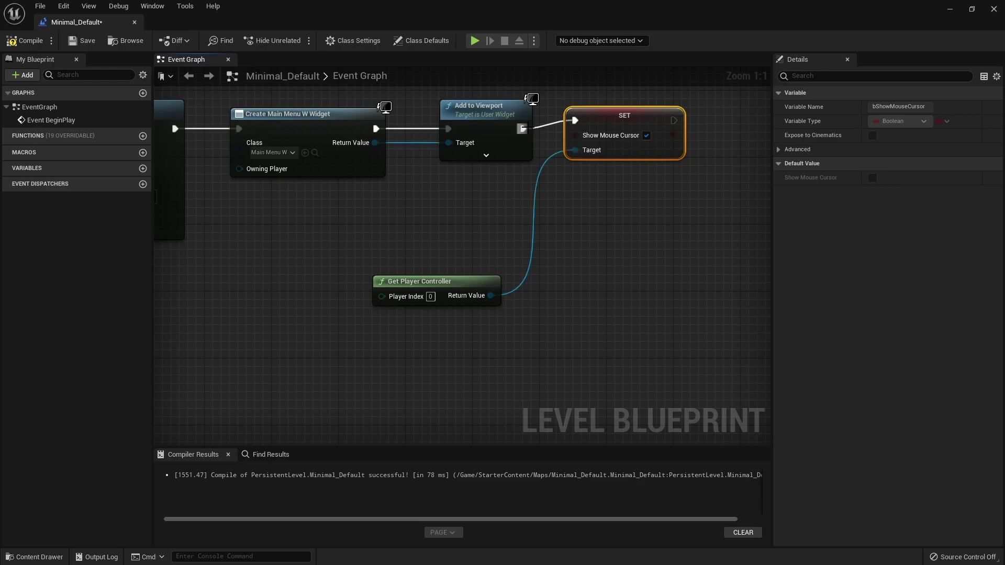
- Add a Set Input Mode UI Only node from the player controller and connect its execution after Set Show Mouse Cursor
{"action": "left_click_drag", "start_coordinate": [491, 296], "coordinate": [705, 221]}
{"action": "type", "text": "set input"}
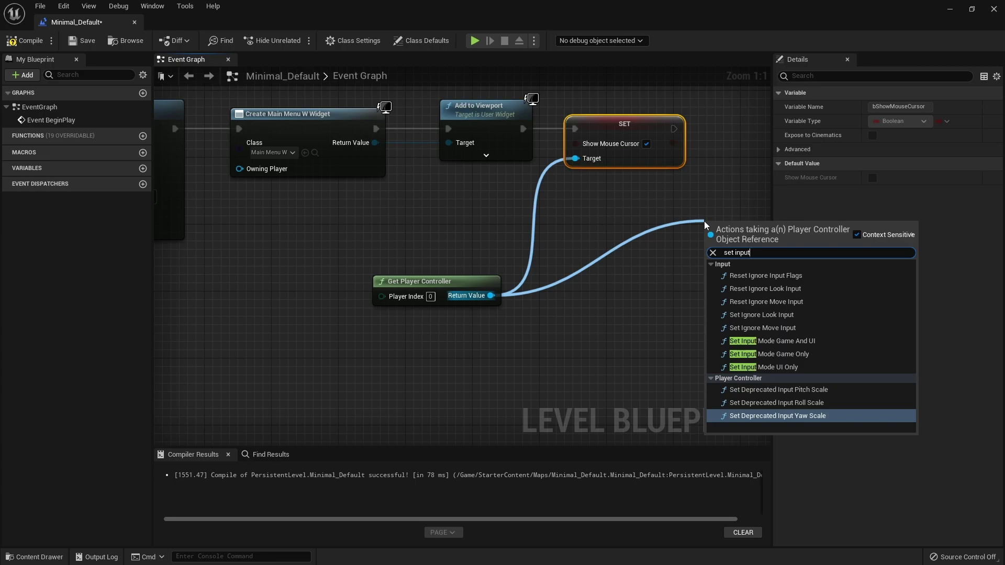
{"action": "left_click", "coordinate": [763, 367]}
{"action": "right_click_drag", "start_coordinate": [719, 314], "coordinate": [519, 372]}
{"action": "left_click_drag", "start_coordinate": [547, 291], "coordinate": [473, 188]}
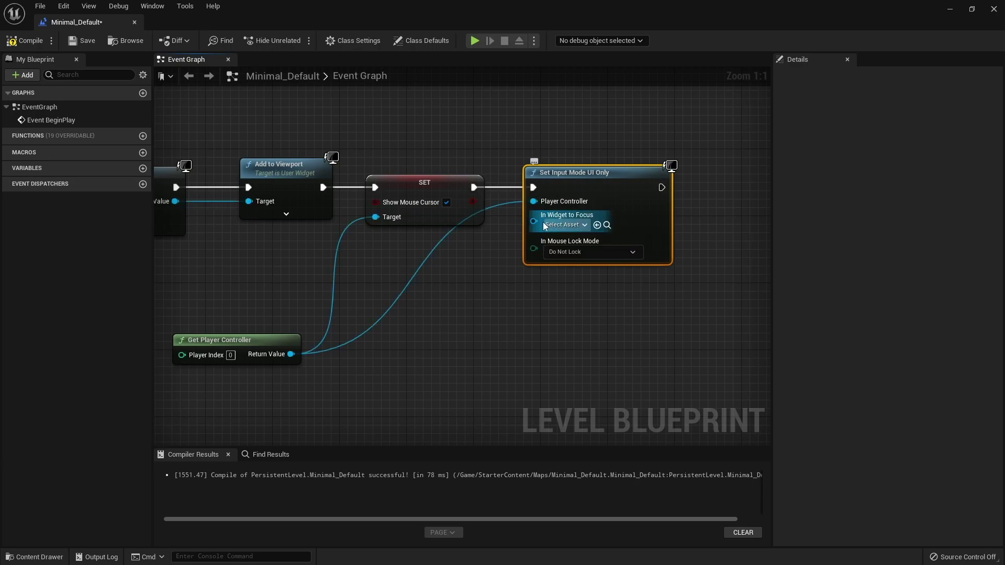
- Connect the Create Main Menu W Widget return value to In Widget to Focus, then compile and save the Level Blueprint
{"action": "right_click_drag", "start_coordinate": [377, 282], "coordinate": [508, 268]}
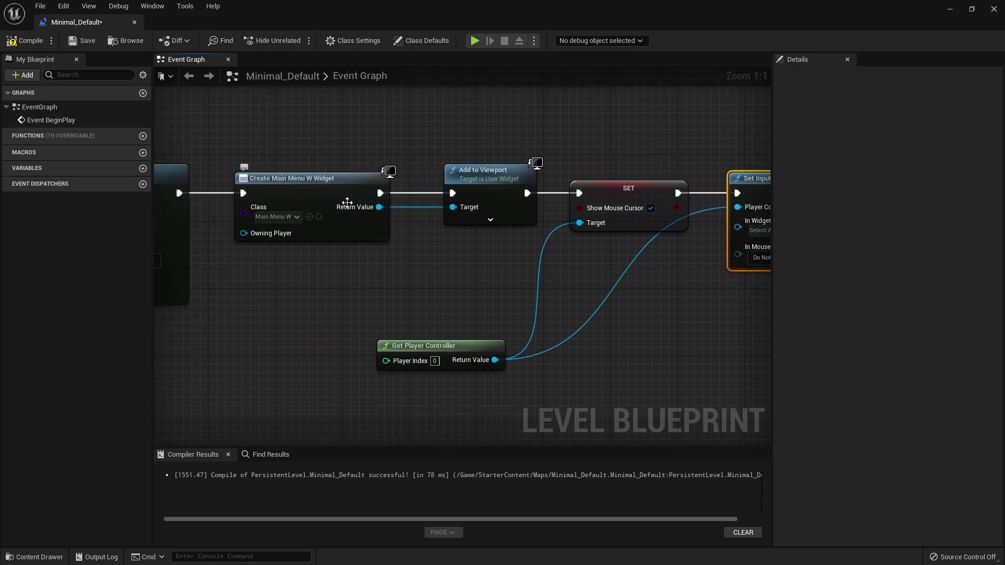
{"action": "left_click_drag", "start_coordinate": [379, 207], "coordinate": [737, 230]}
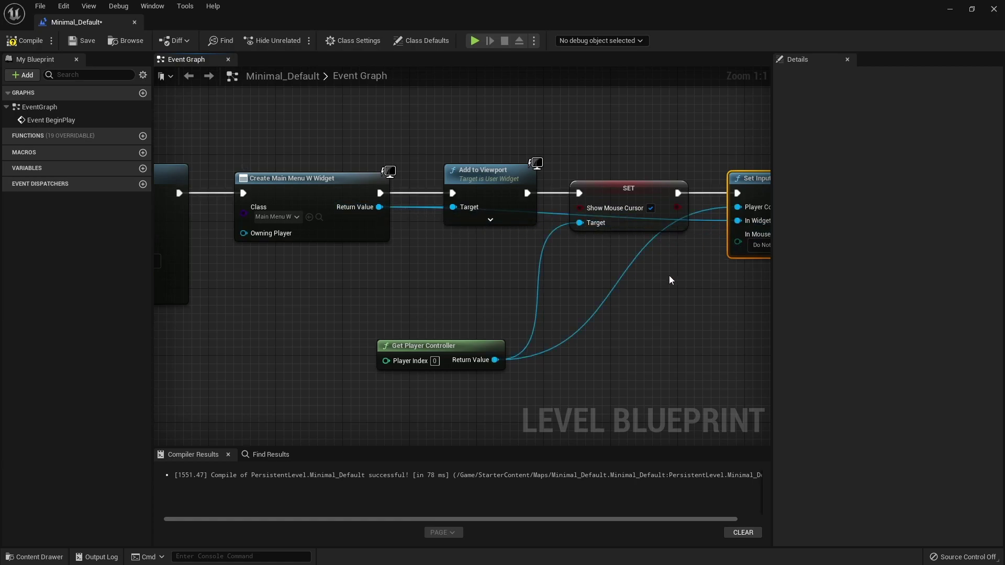
{"action": "right_click_drag", "start_coordinate": [668, 275], "coordinate": [421, 263]}
{"action": "left_click", "coordinate": [24, 40]}
{"action": "left_click", "coordinate": [83, 41]}
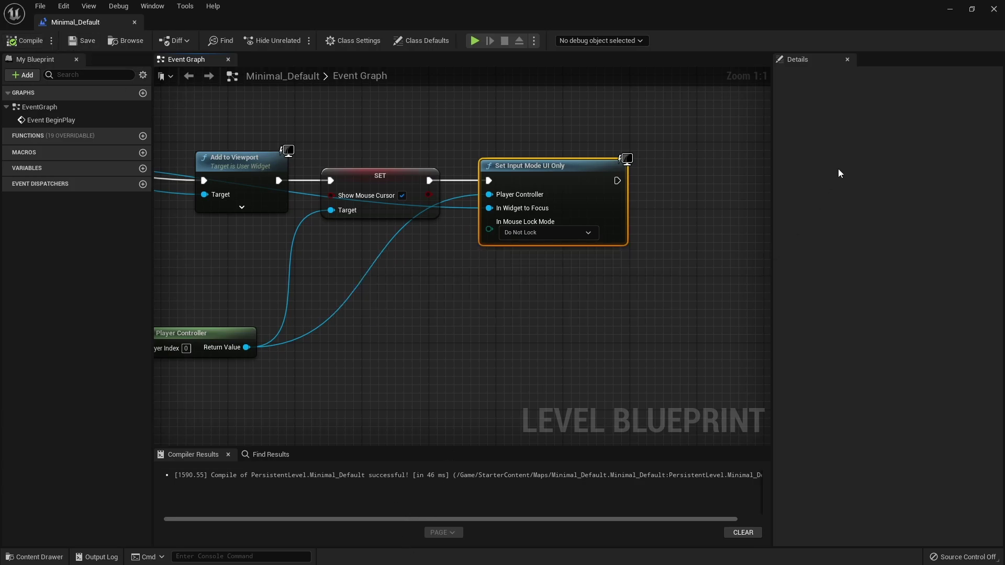
- Return to the level editor and play the level to preview the main menu
{"action": "left_click", "coordinate": [954, 10]}
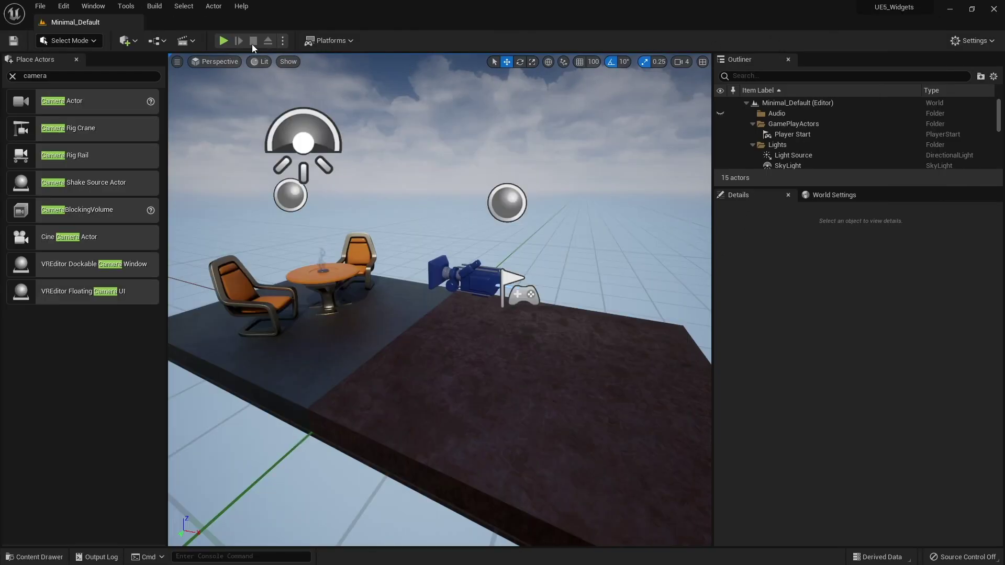
{"action": "left_click", "coordinate": [224, 40]}
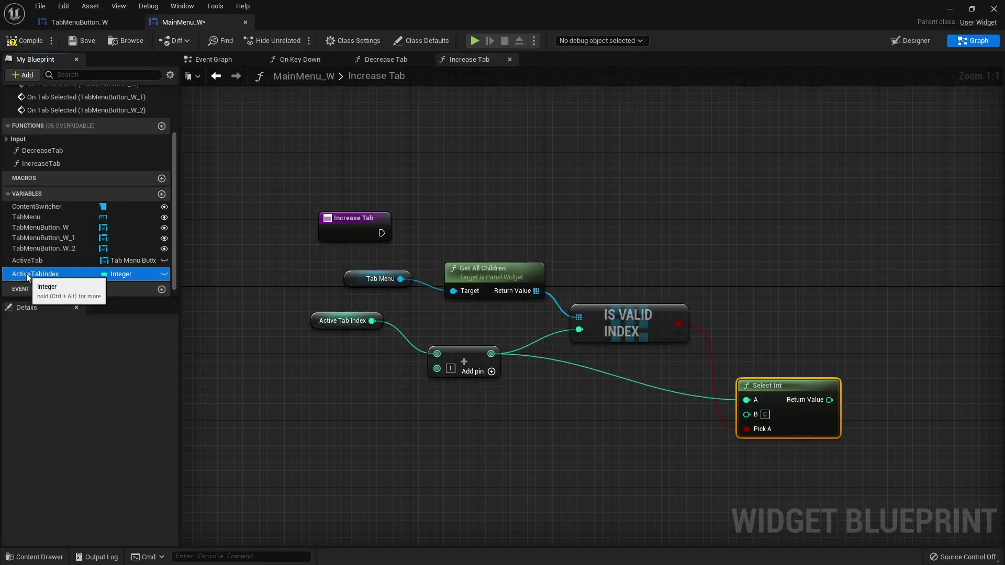
- Assign the Select Int return value to the ActiveTabIndex variable in the Increase Tab function of MainMenu_W
{"action": "left_click_drag", "start_coordinate": [36, 274], "coordinate": [829, 400]}
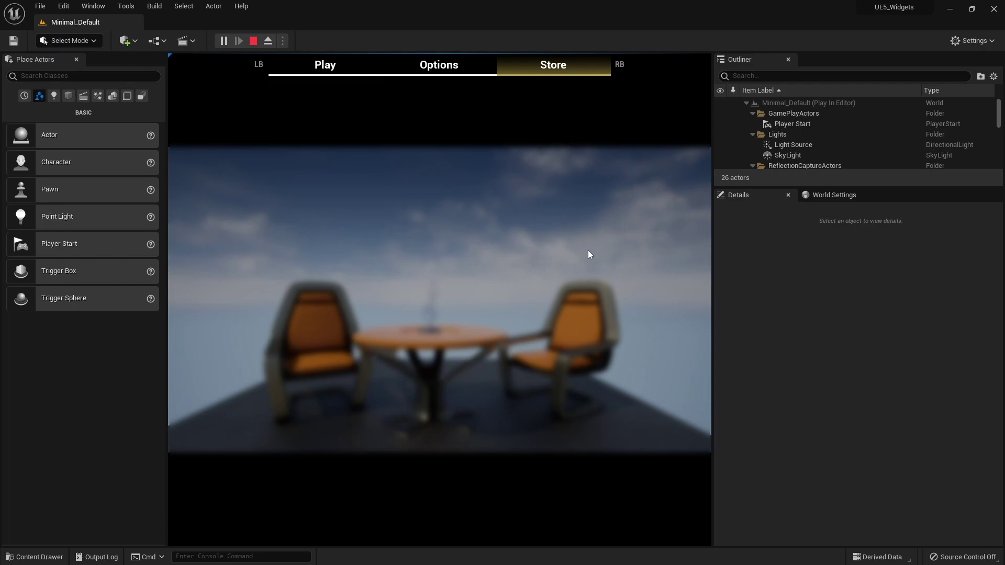
- Test switching between the Play, Options and Store tabs in the running menu with keyboard and mouse
{"action": "key", "text": "e"}
{"action": "key", "text": "e"}
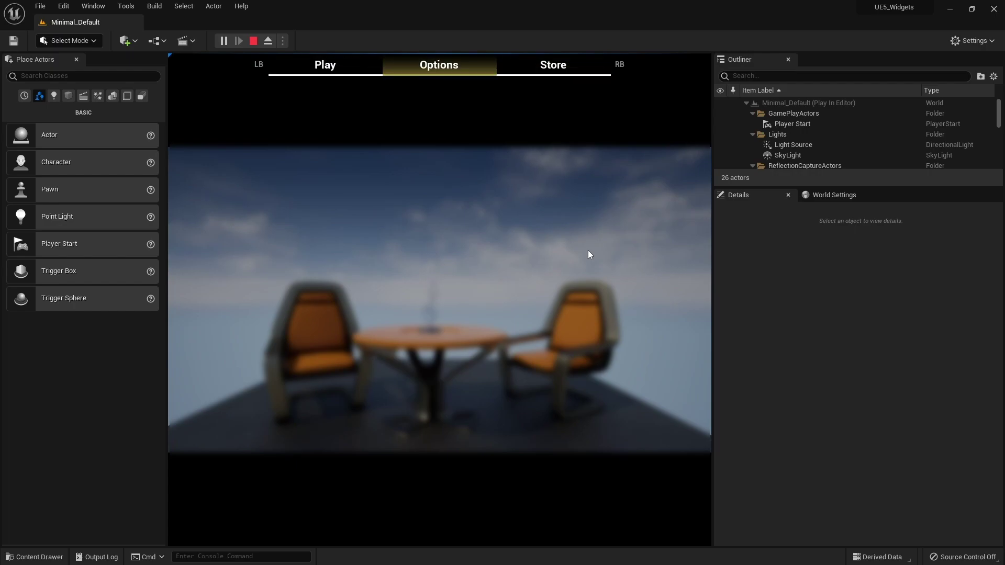
{"action": "left_click", "coordinate": [572, 67]}
{"action": "left_click", "coordinate": [373, 60]}
{"action": "left_click", "coordinate": [437, 73]}
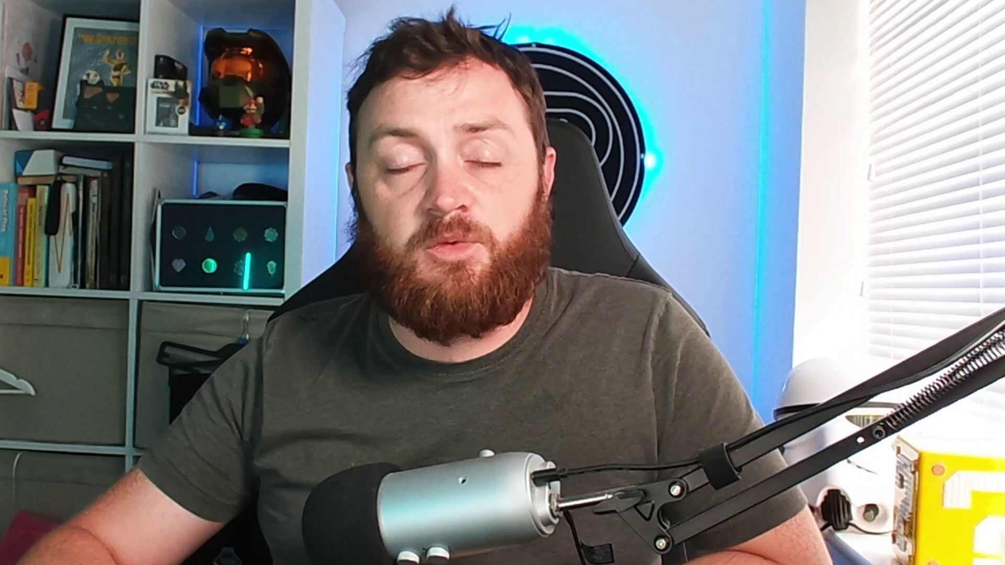